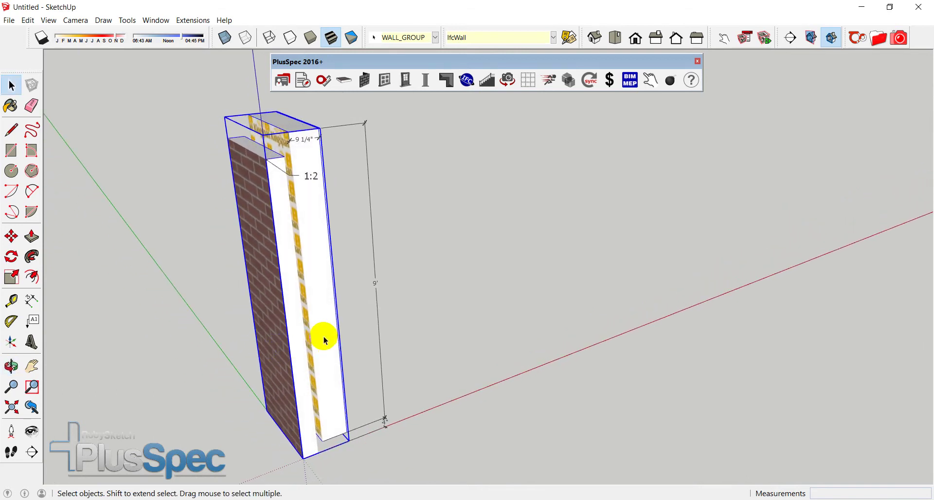
Orbit and zoom around the sample wall to inspect it from several angles.
middle_drag(323, 336, 348, 336)
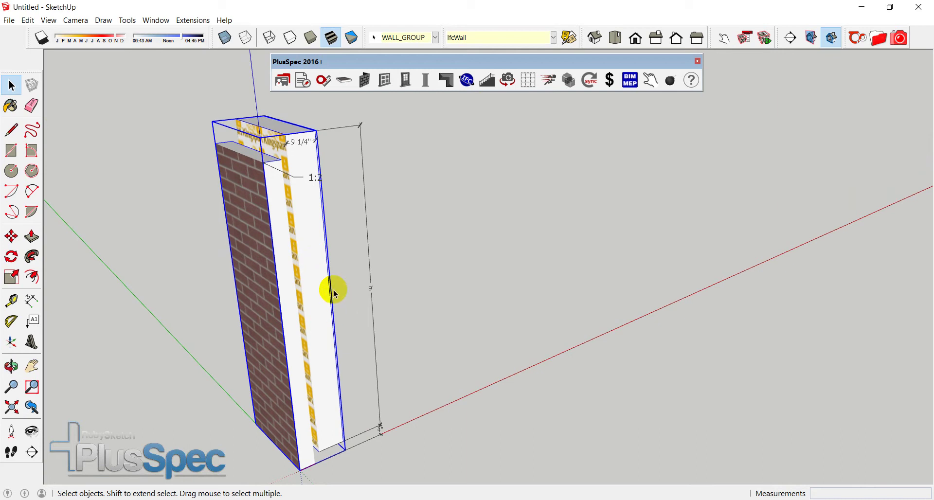
click(10, 21)
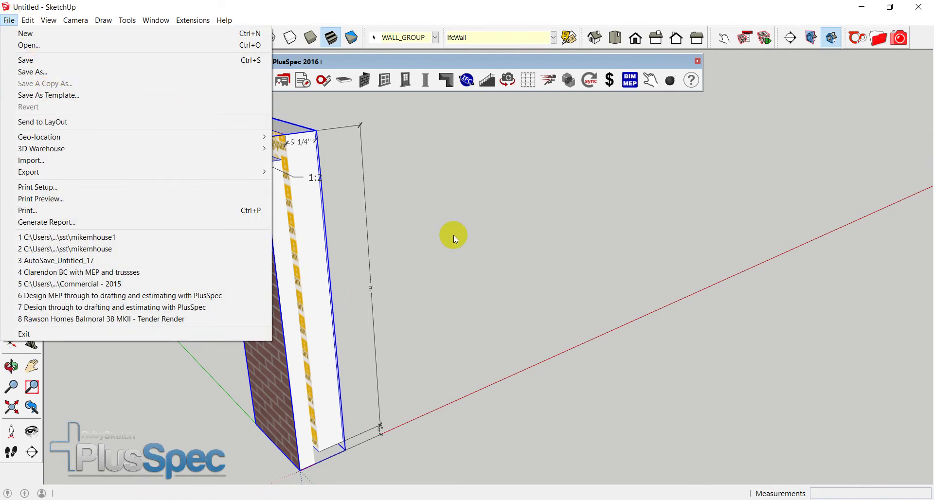
click(453, 235)
middle_drag(359, 288, 415, 298)
scroll(414, 290, down, 2)
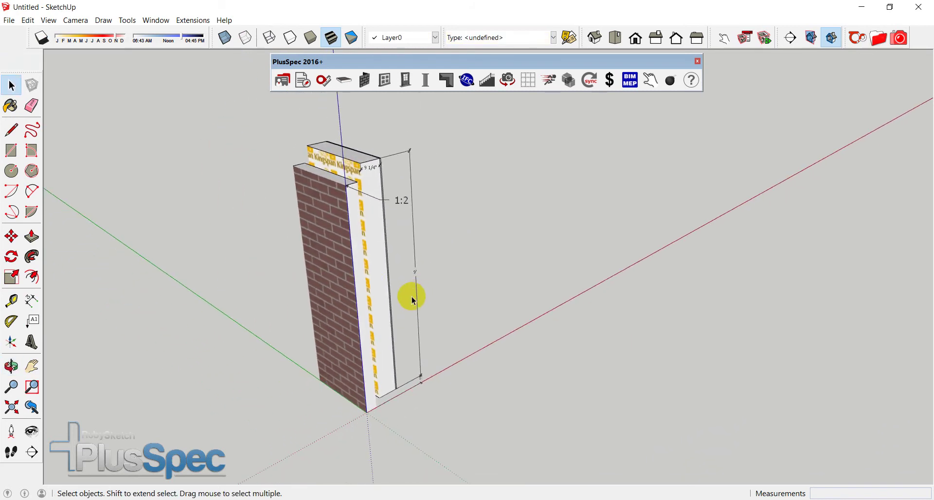
right_click(371, 284)
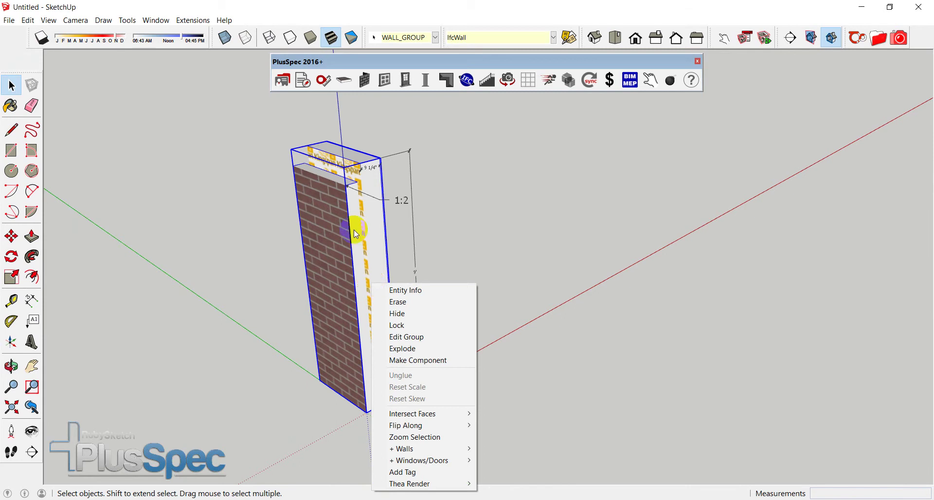
click(468, 183)
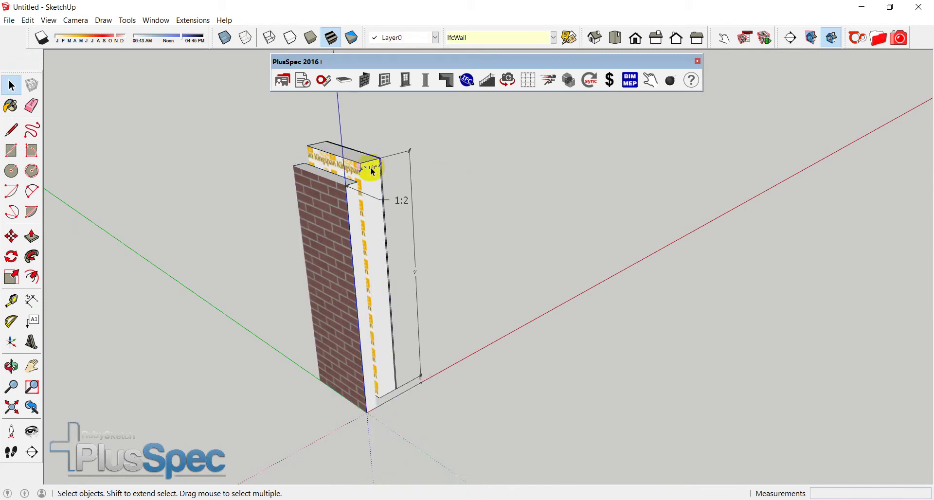
scroll(357, 168, up, 6)
scroll(357, 168, down, 5)
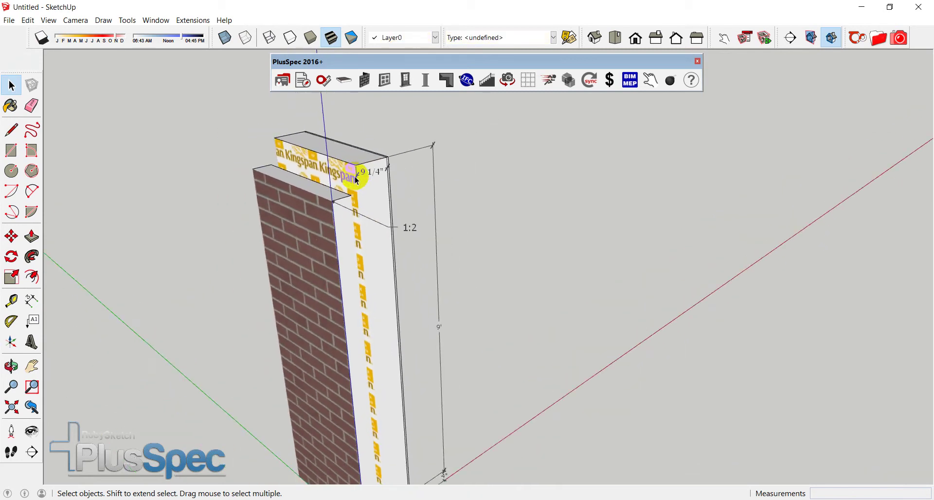
scroll(343, 192, down, 4)
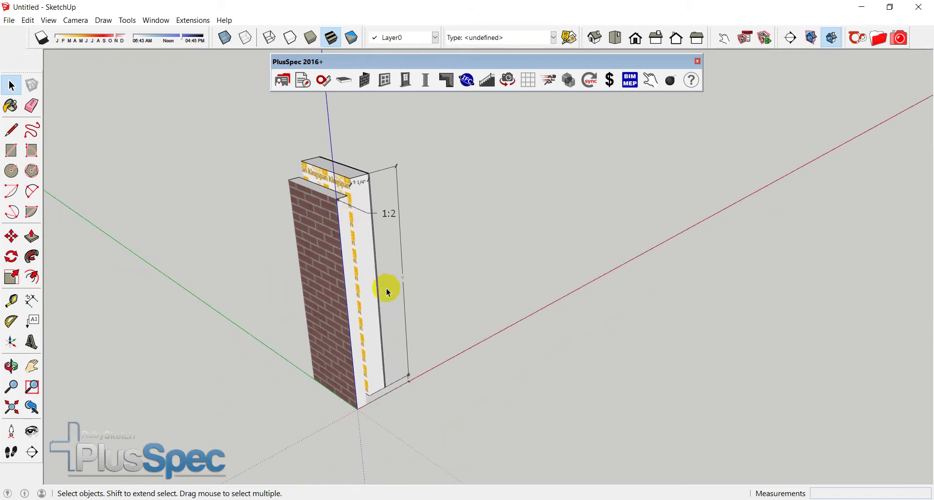
middle_drag(359, 313, 296, 263)
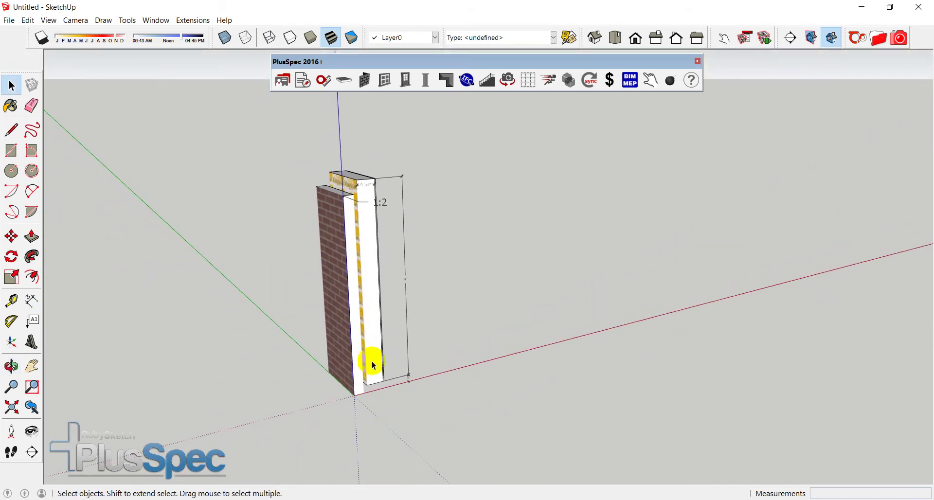
scroll(371, 367, up, 5)
middle_drag(367, 388, 395, 350)
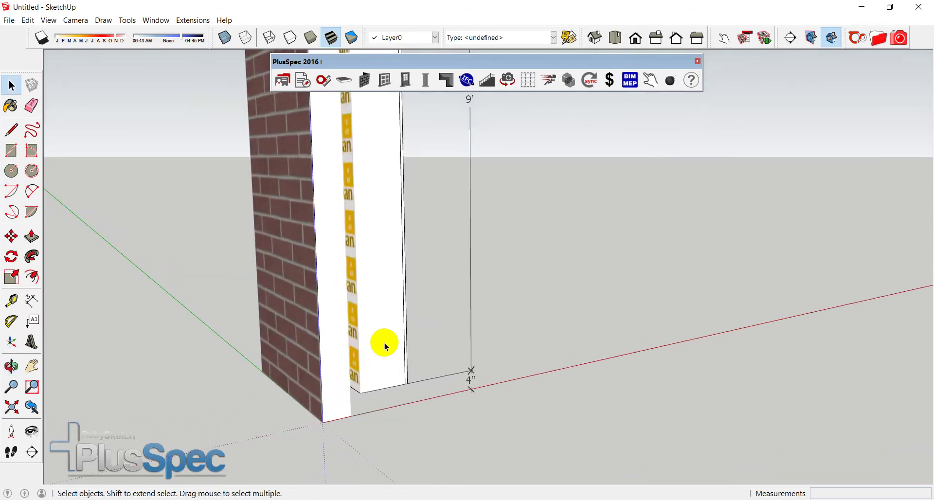
scroll(360, 323, down, 5)
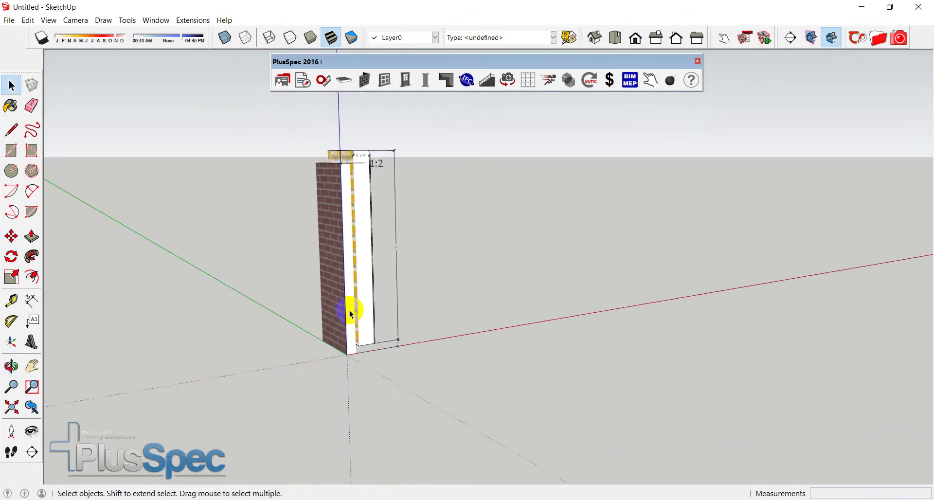
middle_drag(351, 315, 381, 367)
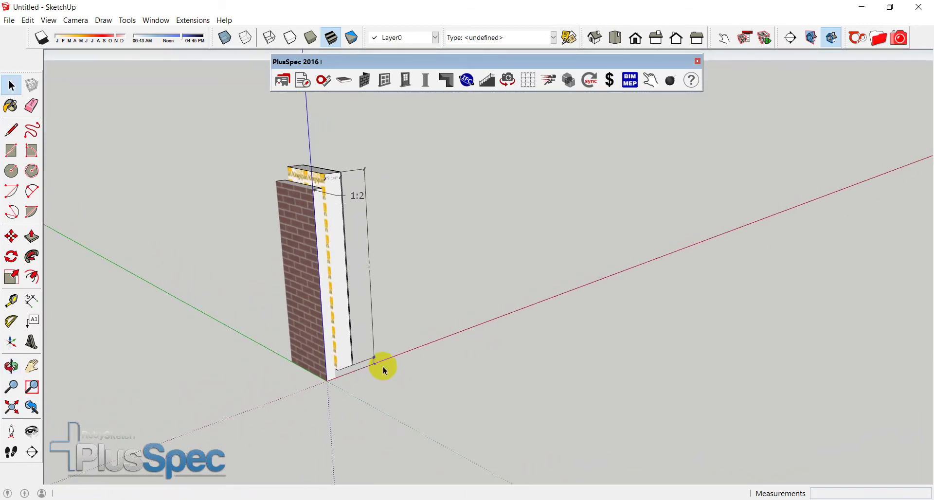
Create a wall similar to the sample with a 9' wall height and submit its settings.
right_click(319, 317)
mouse_move(362, 275)
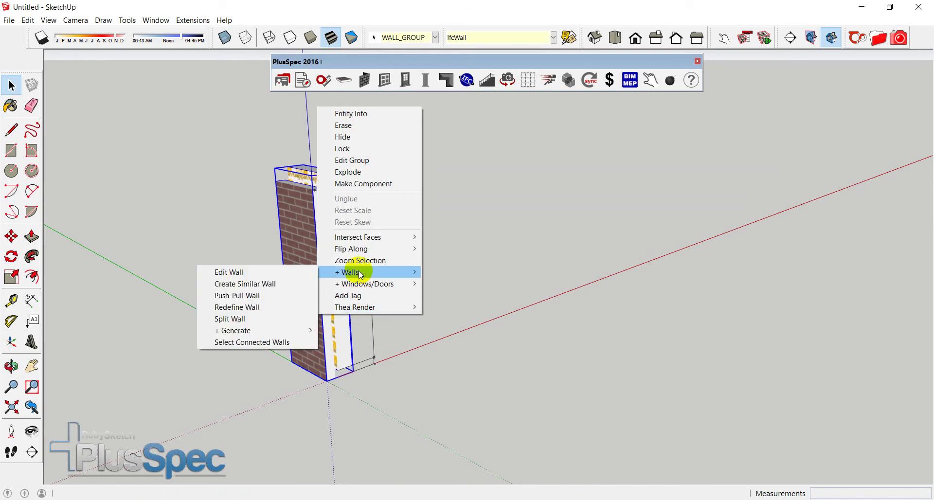
click(261, 284)
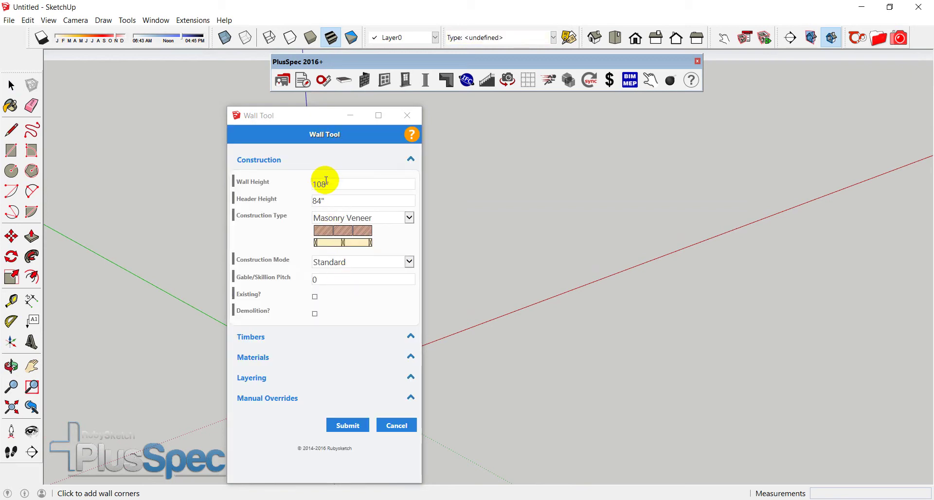
drag(326, 182, 310, 184)
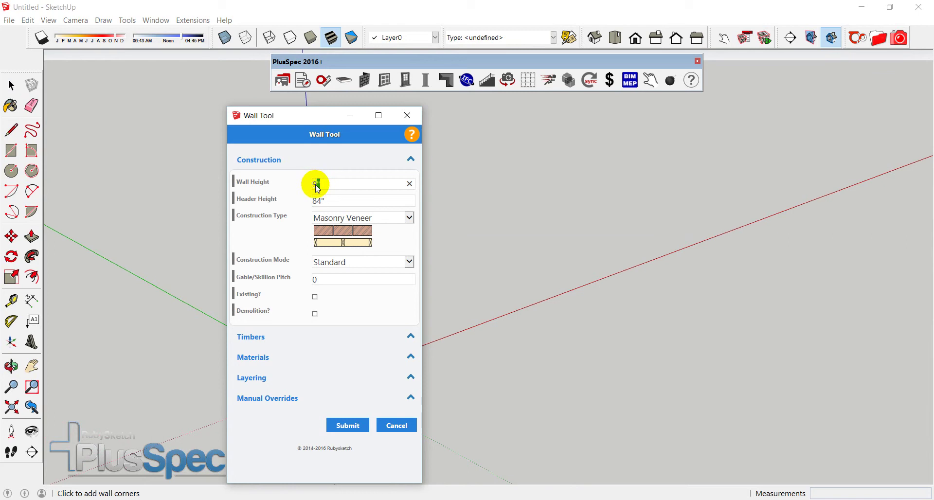
text(9')
click(264, 337)
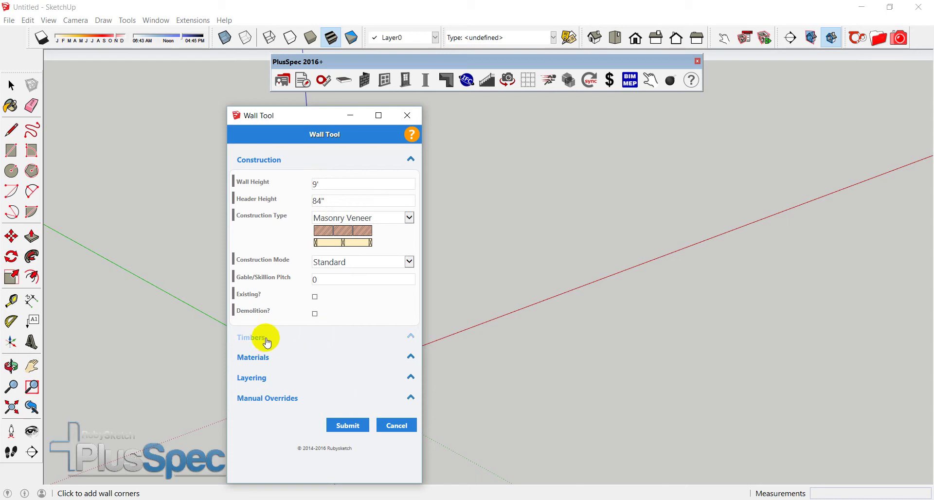
scroll(345, 343, down, 3)
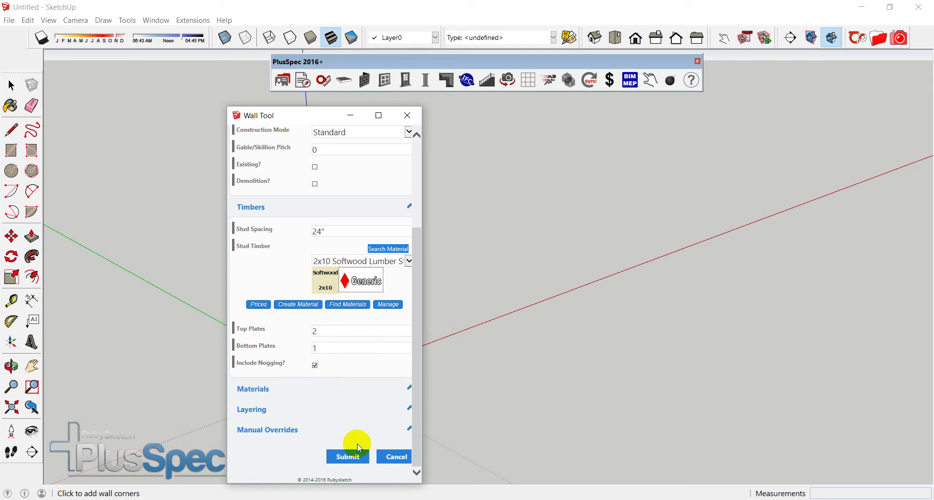
click(348, 456)
click(641, 250)
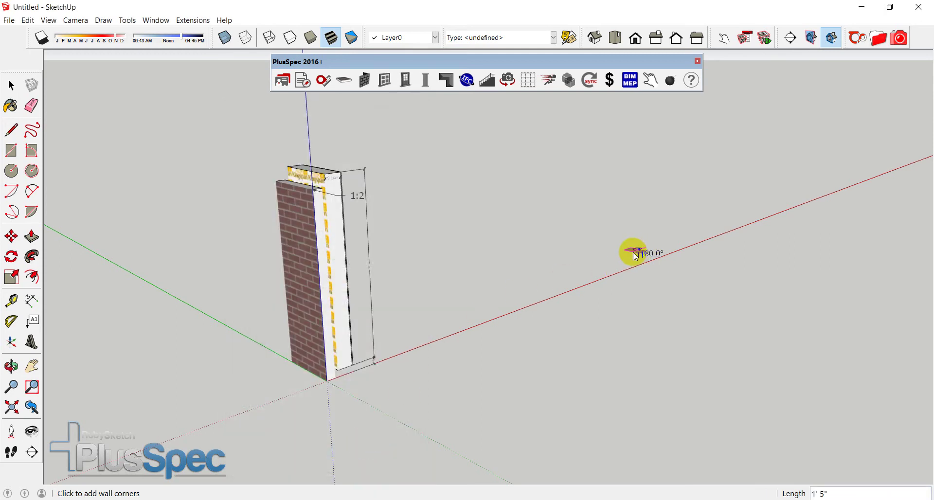
click(494, 300)
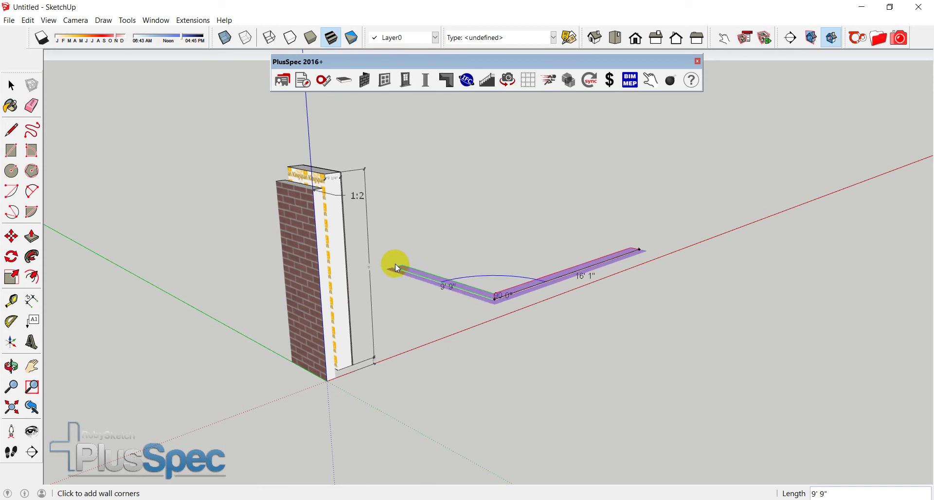
click(394, 265)
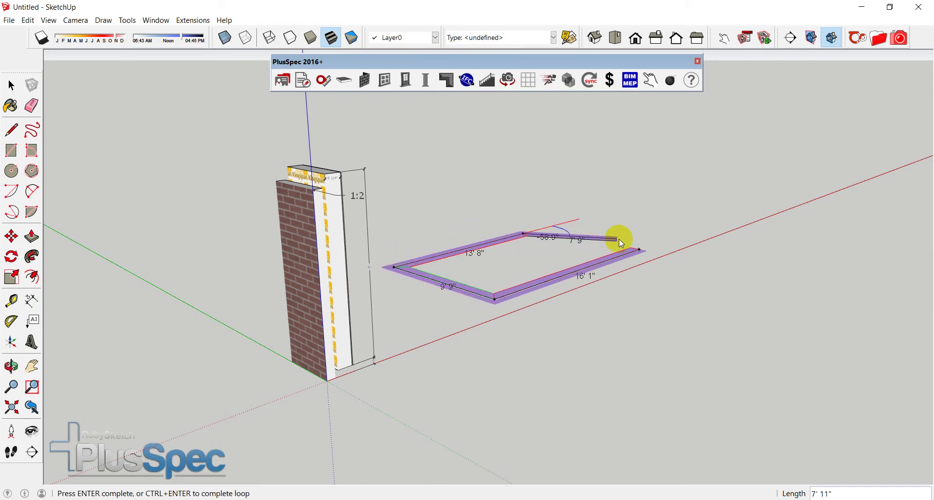
click(639, 249)
middle_drag(608, 293, 252, 253)
scroll(206, 204, up, 3)
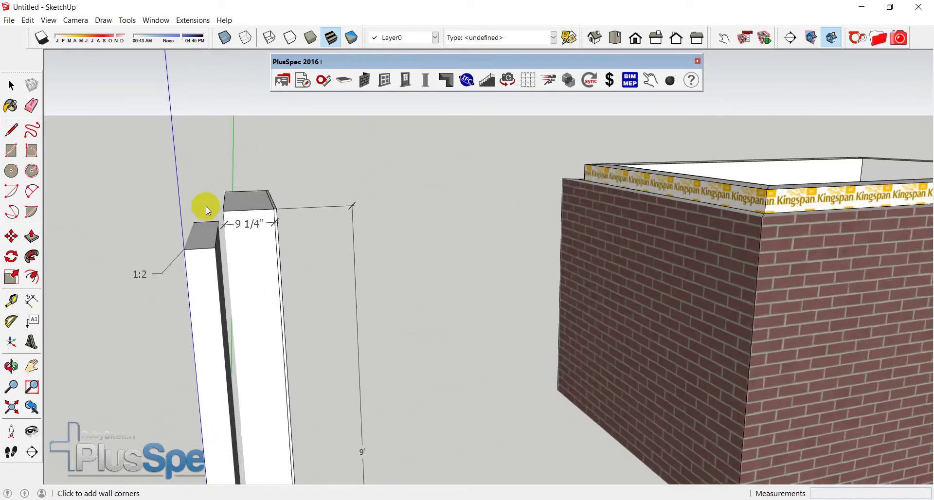
middle_drag(206, 204, 354, 250)
scroll(444, 267, down, 3)
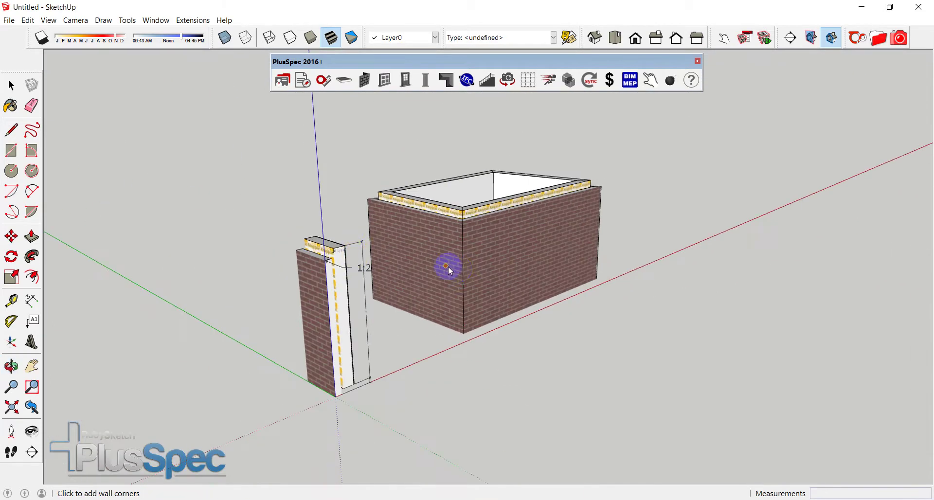
middle_drag(444, 267, 431, 324)
key(space)
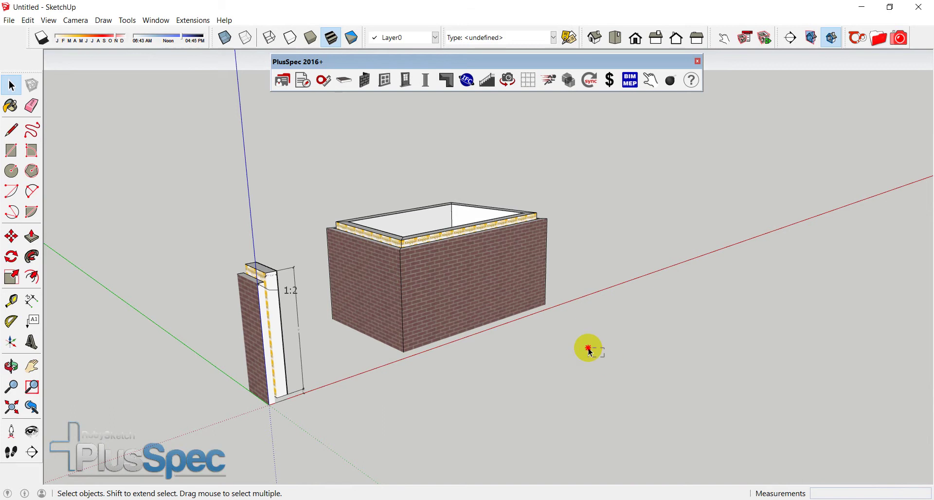
drag(589, 348, 349, 190)
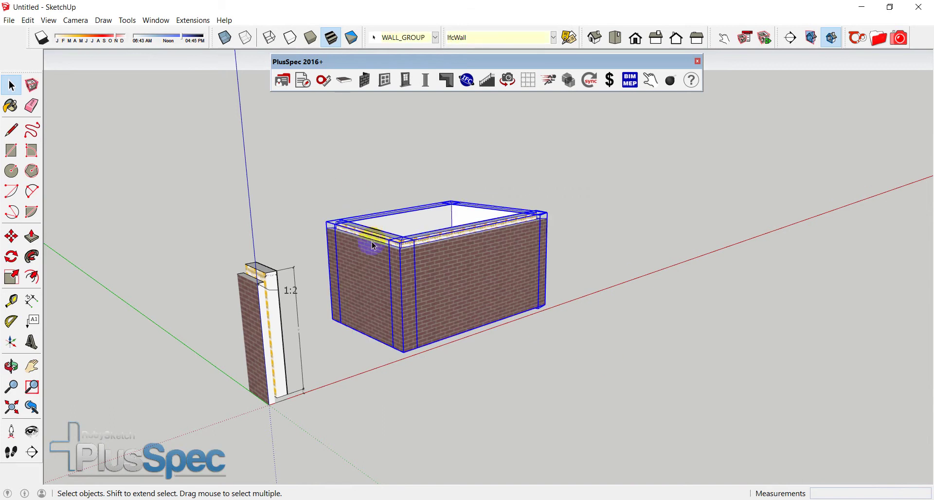
key(Delete)
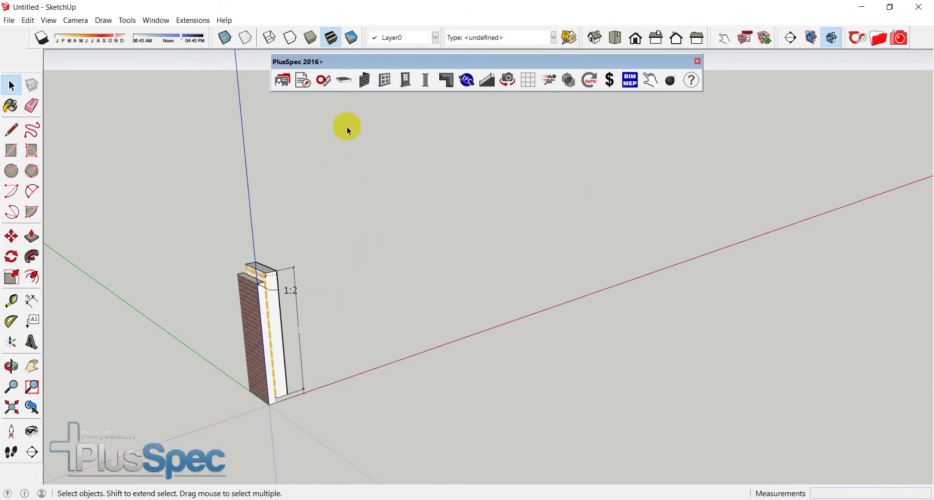
Set the new wall's construction to External Cladding with Plasterboard Interior.
click(363, 80)
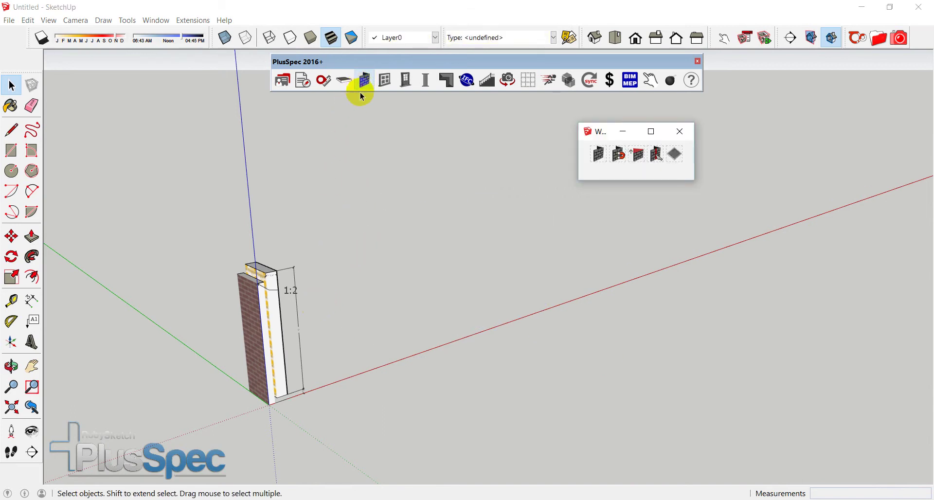
click(597, 156)
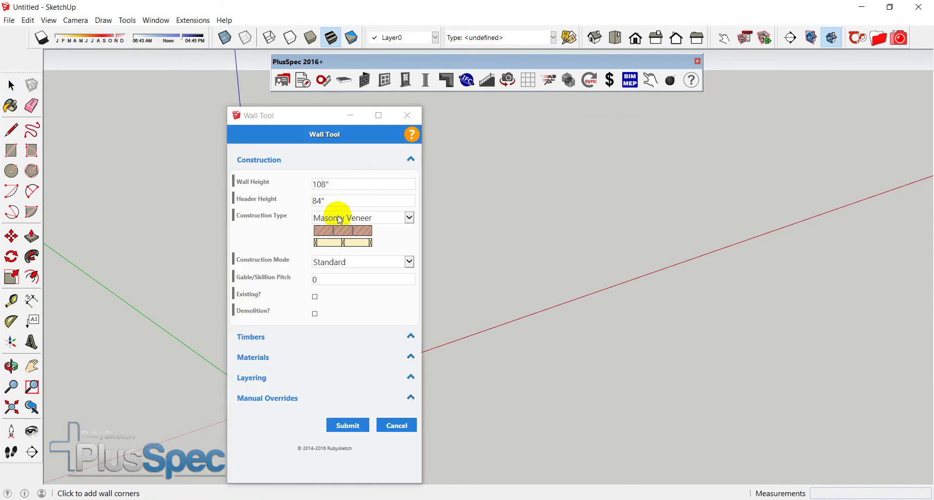
click(340, 220)
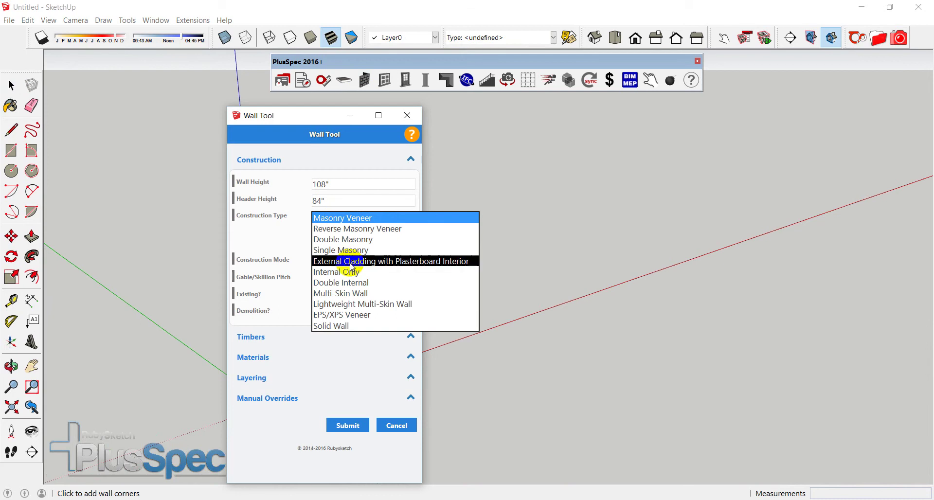
click(321, 262)
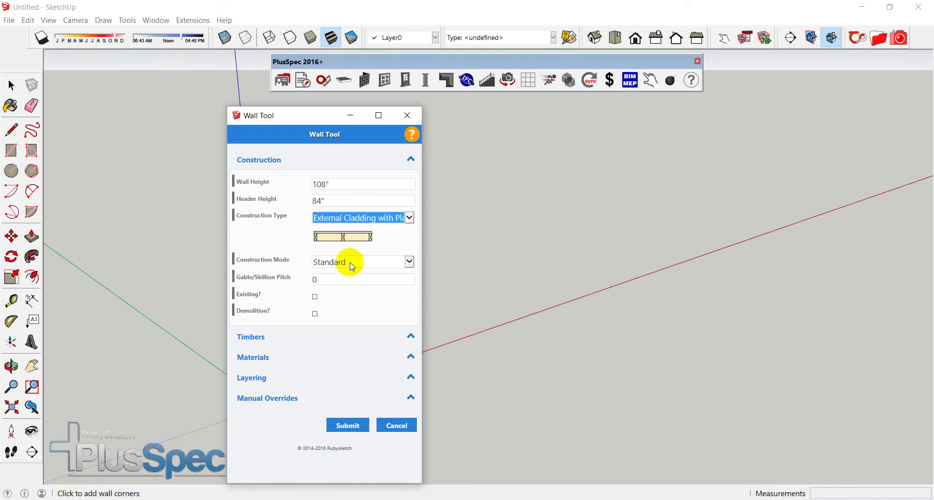
Choose 2x4 Softwood Lumber Structural as the stud timber in the Timbers section.
click(283, 340)
scroll(331, 317, down, 1)
click(332, 337)
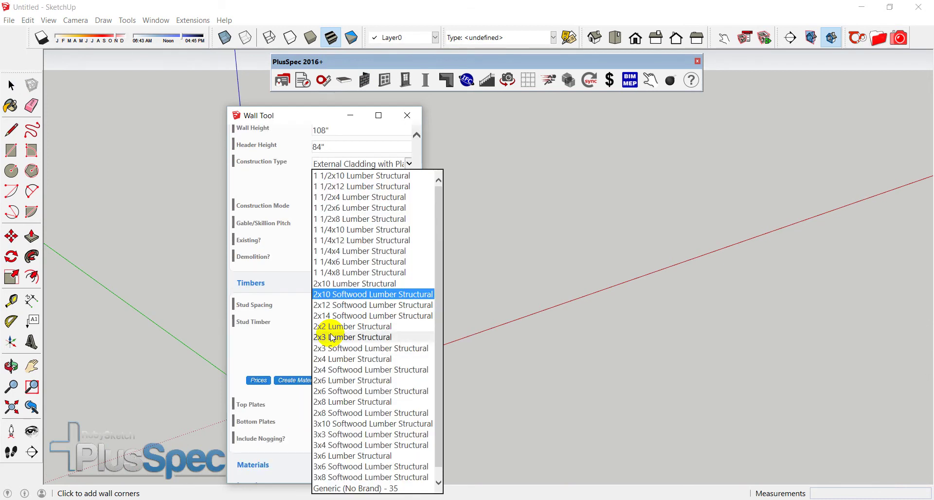
click(333, 359)
scroll(340, 309, down, 2)
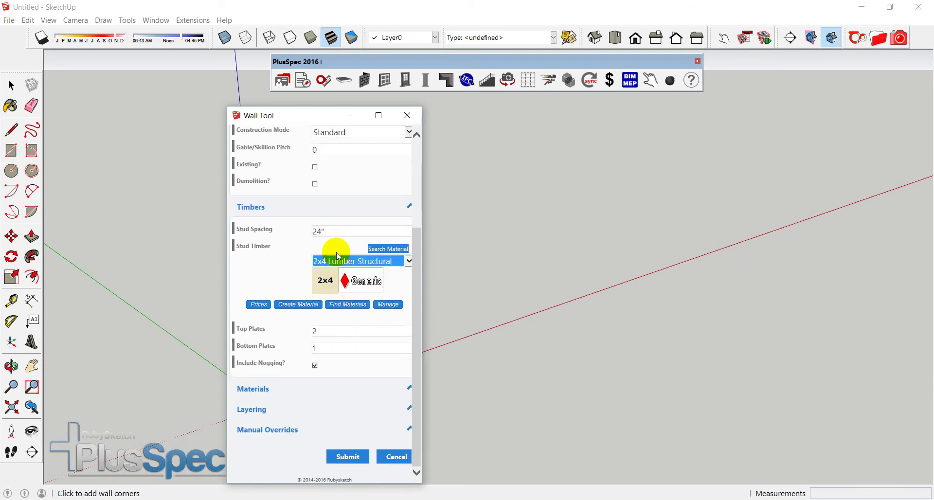
scroll(335, 261, down, 1)
drag(417, 285, 418, 301)
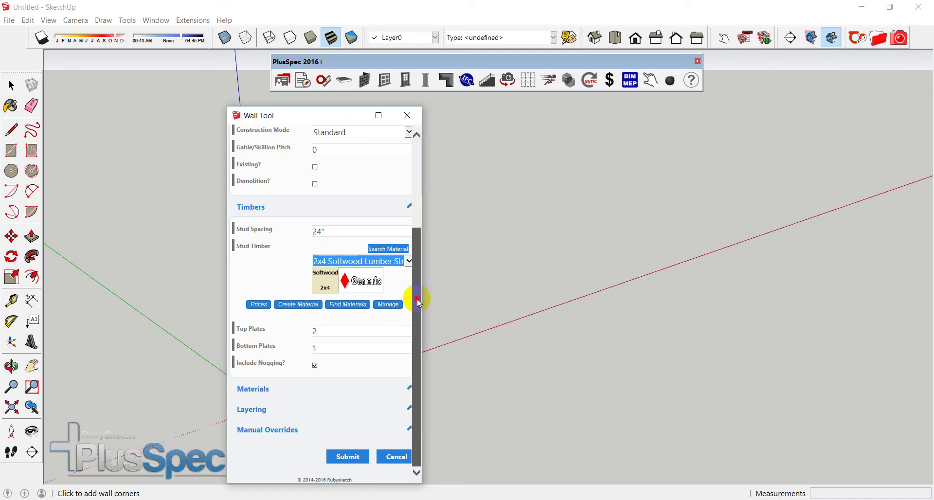
Set the first wall material to Auswest Timbers Jarrah and the last layer to Termite Barrier.
click(271, 390)
scroll(321, 353, down, 1)
scroll(322, 350, down, 2)
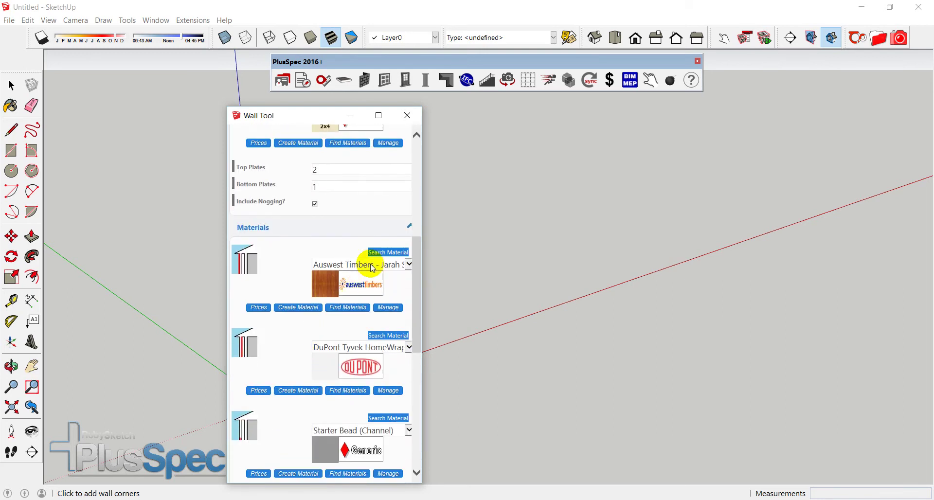
click(383, 250)
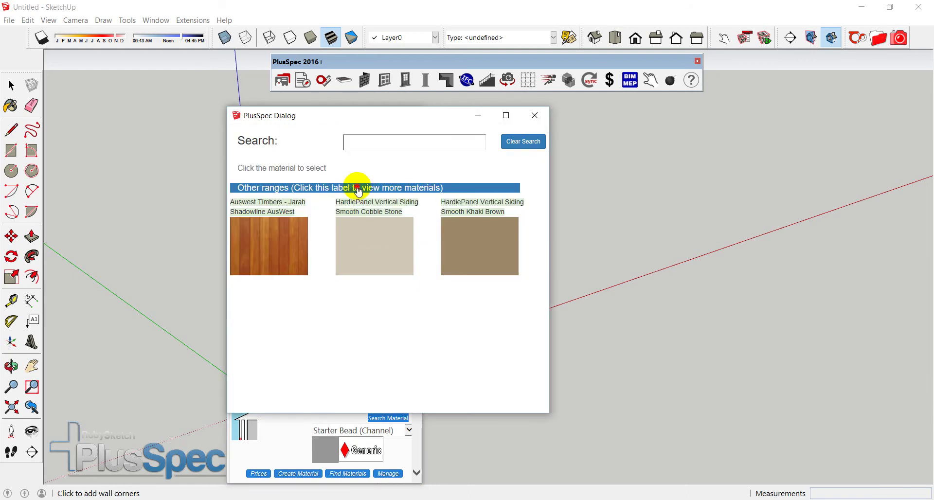
scroll(385, 250, down, 2)
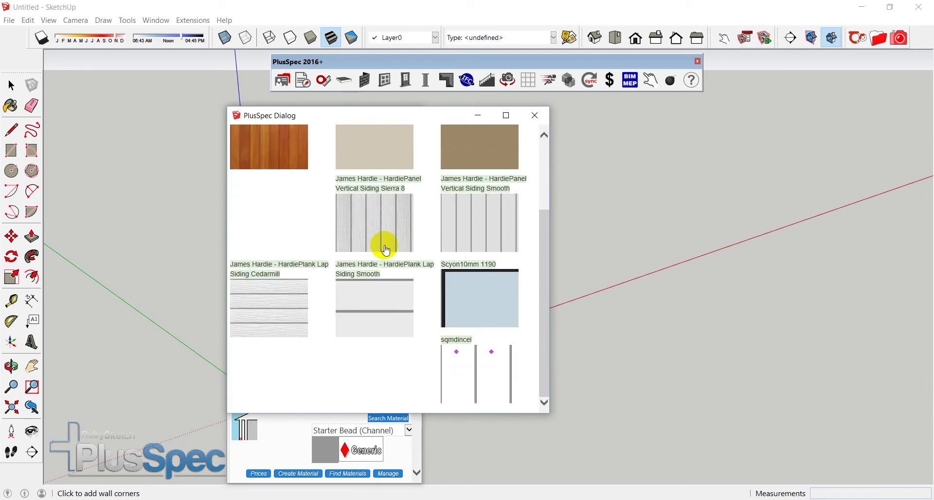
scroll(385, 250, up, 2)
click(271, 229)
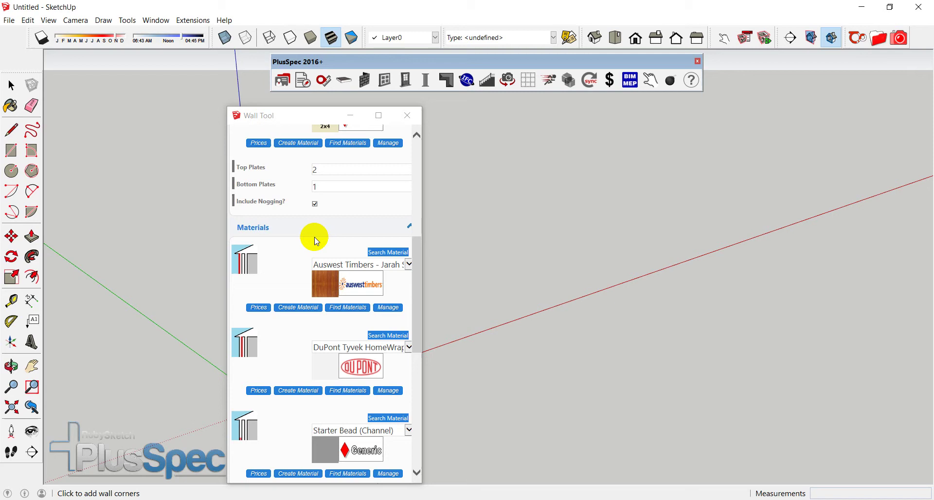
scroll(406, 271, down, 4)
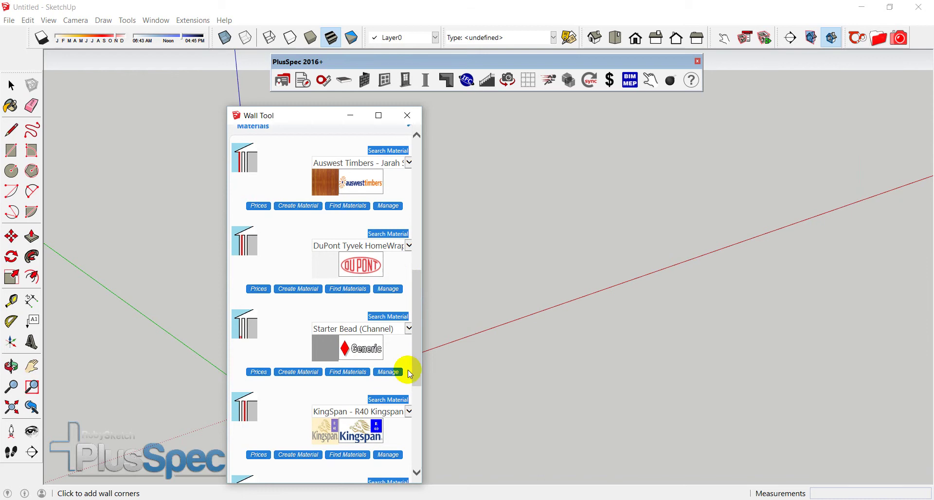
drag(414, 370, 402, 432)
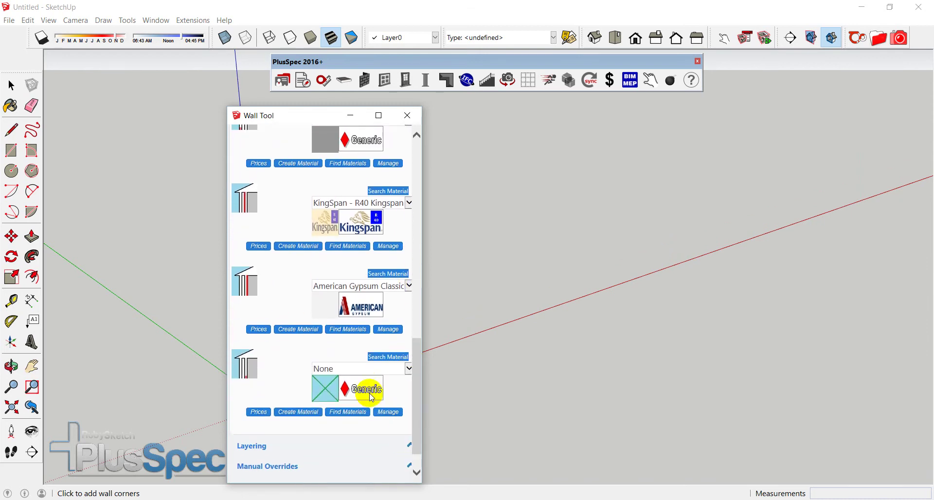
click(354, 369)
click(349, 379)
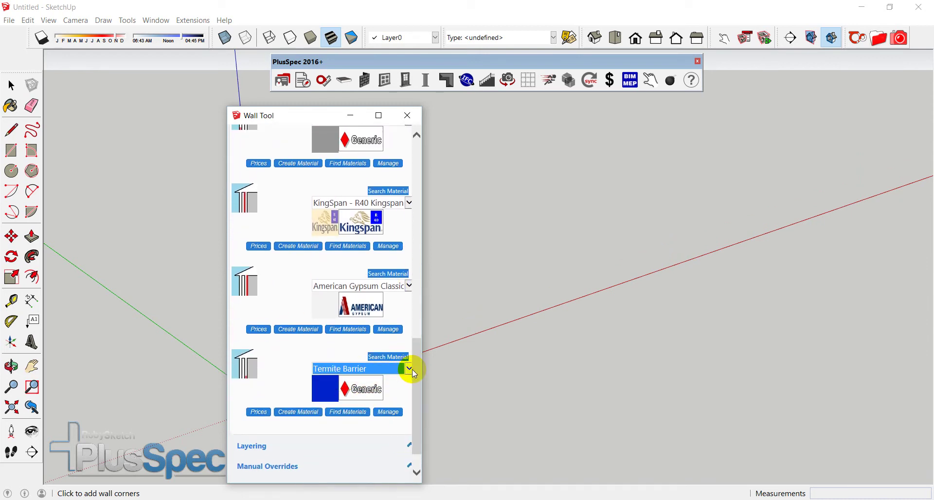
drag(413, 372, 412, 384)
Draw a second Jarrah-clad wall beside the brick wall, then select it.
click(348, 457)
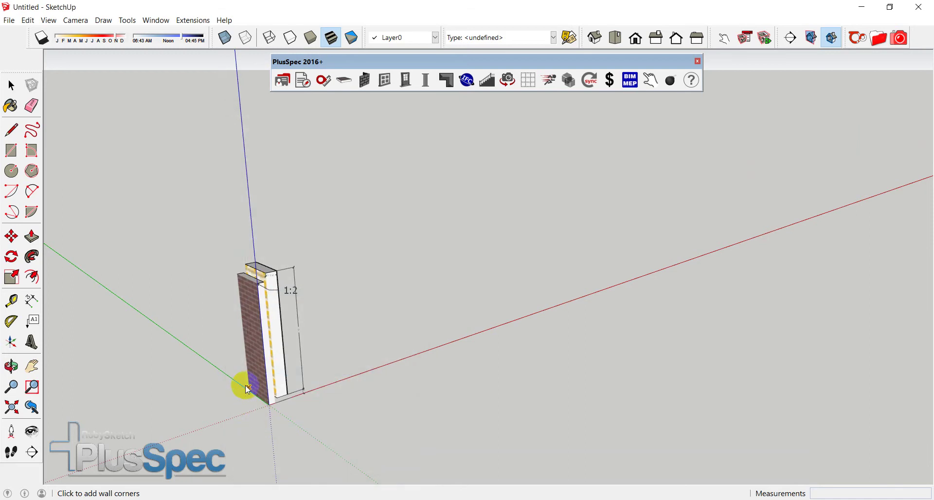
click(231, 375)
click(200, 358)
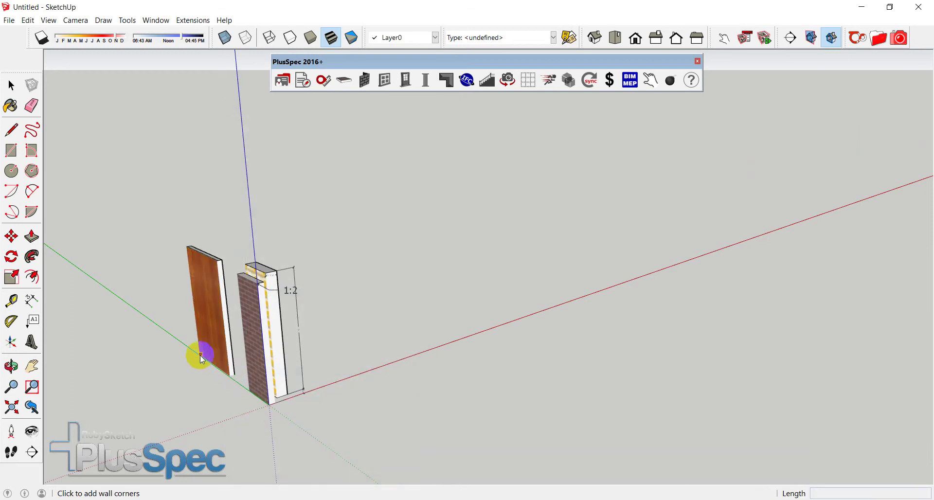
scroll(200, 355, up, 6)
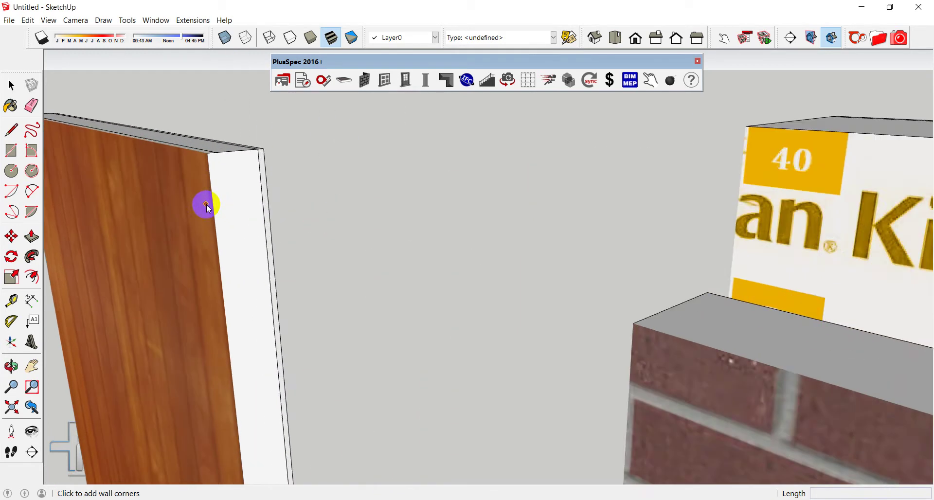
middle_drag(206, 204, 313, 220)
key(space)
click(321, 229)
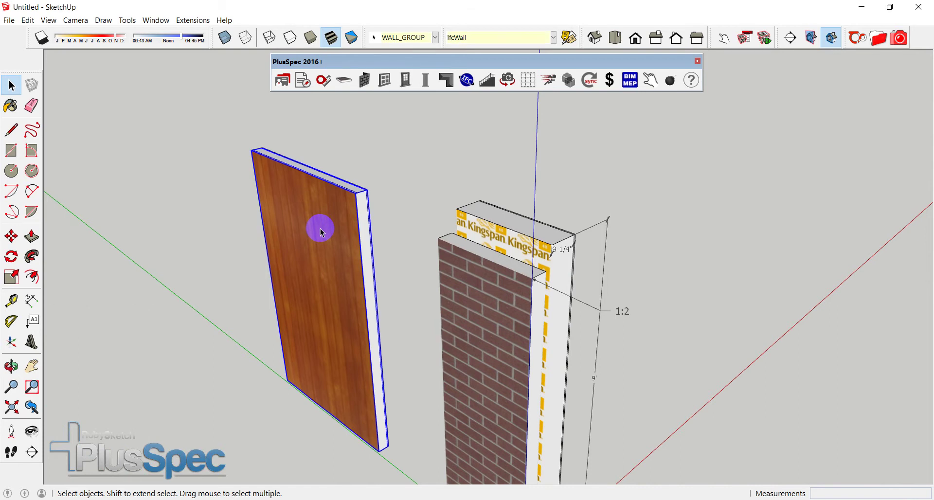
Edit the timber wall's manual overrides: 4" External Step Down plus an External Drop Off.
right_click(320, 228)
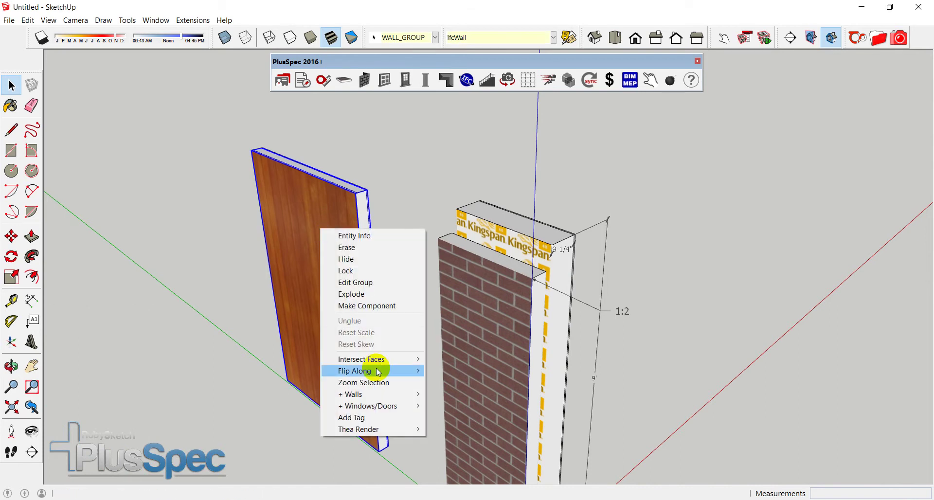
mouse_move(364, 397)
click(301, 394)
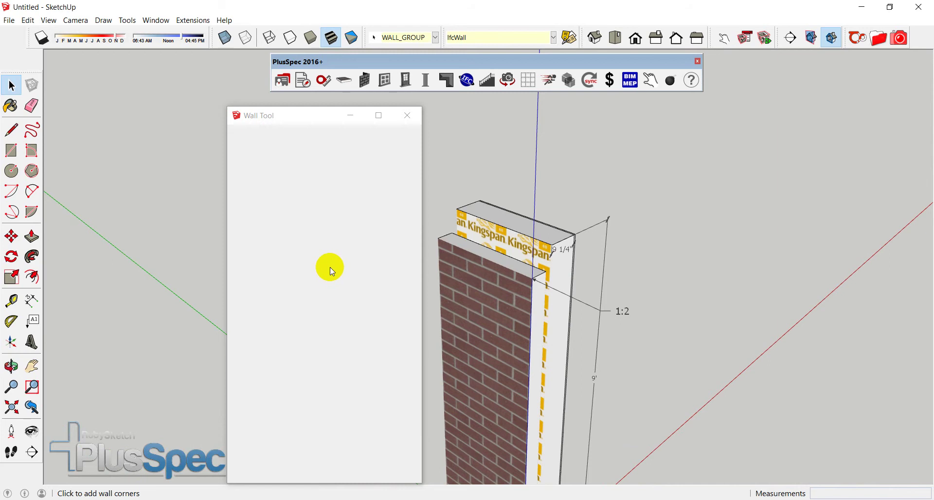
click(281, 397)
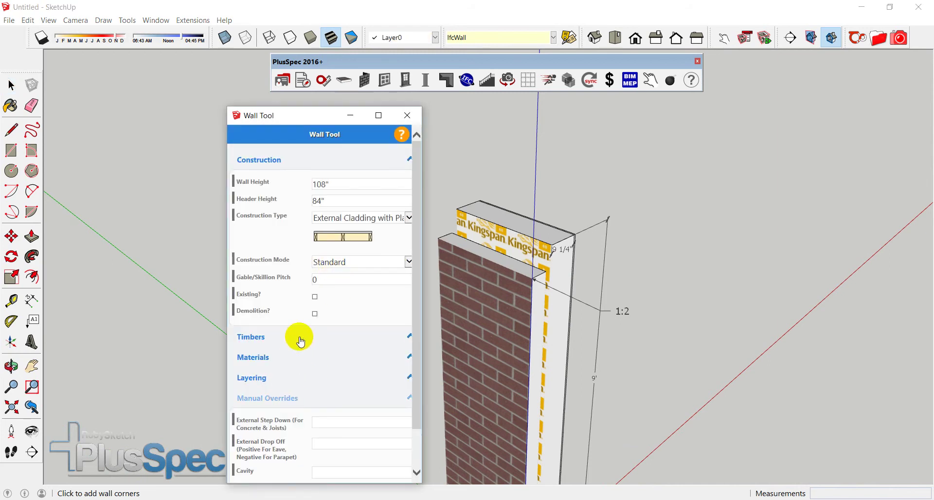
scroll(313, 319, down, 1)
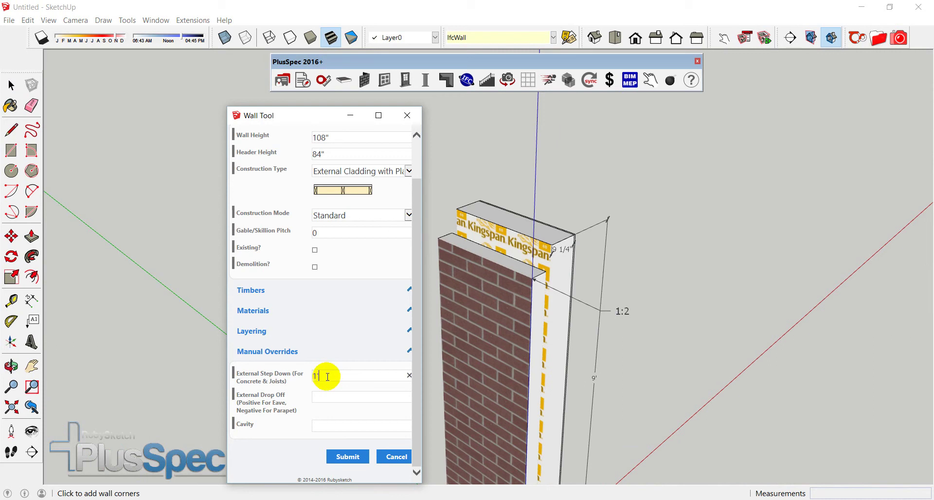
drag(326, 375, 309, 380)
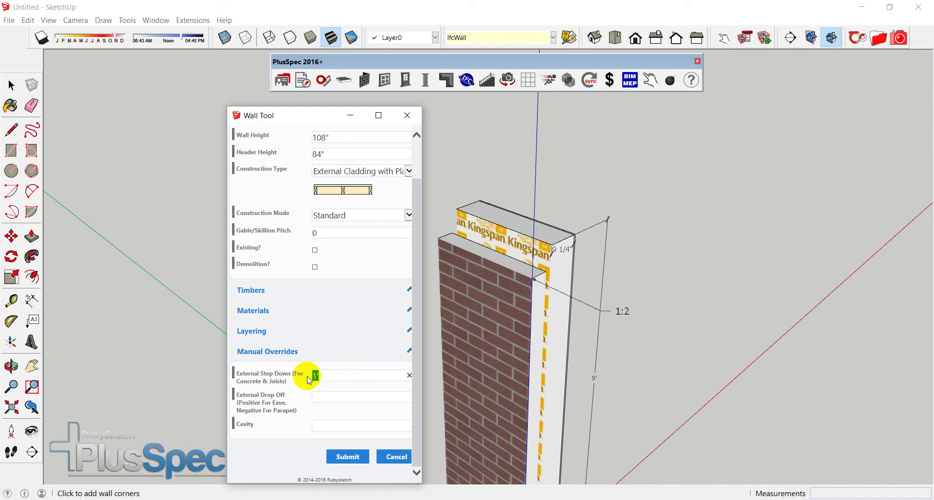
text(4')
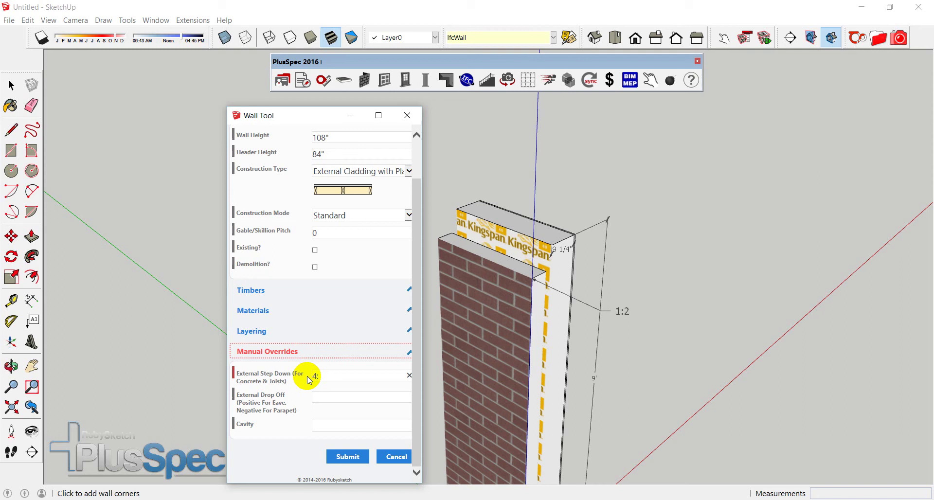
key(BackSpace)
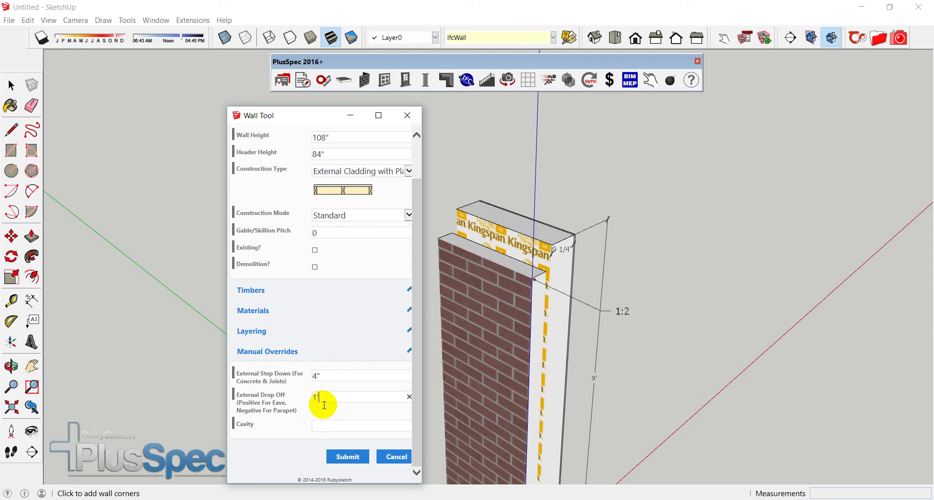
click(344, 455)
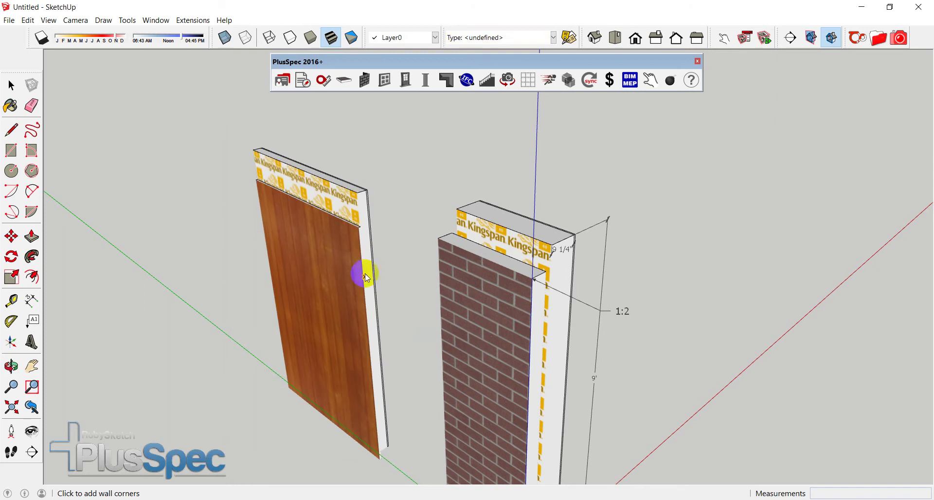
middle_drag(364, 274, 335, 188)
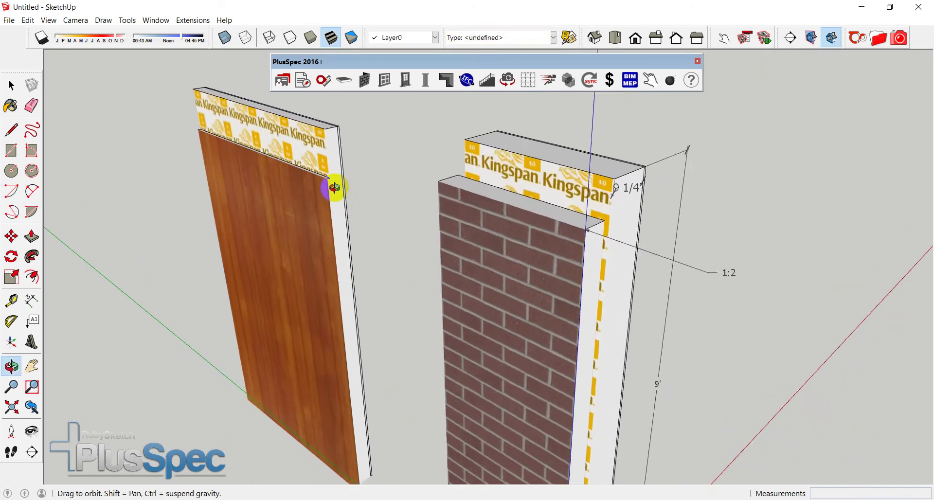
scroll(334, 188, down, 5)
Save the model as default template USA (USA.skp), overwriting the existing file.
click(10, 21)
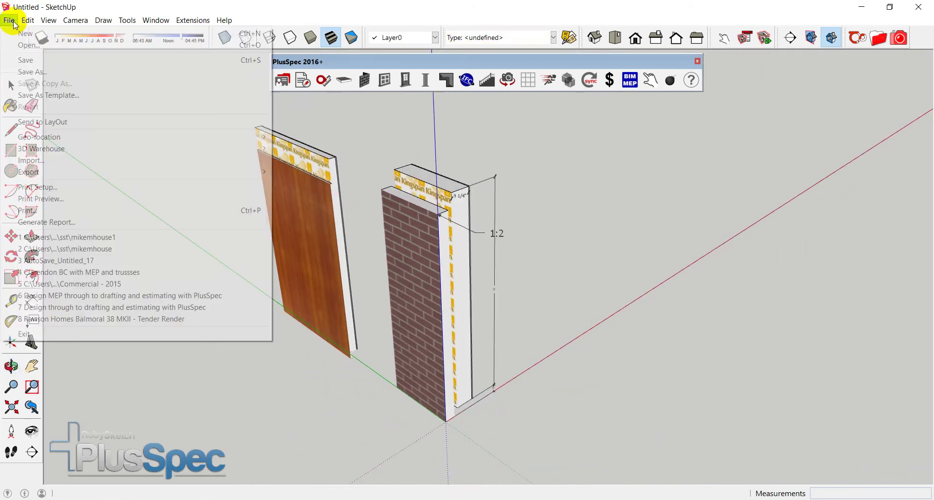
click(69, 96)
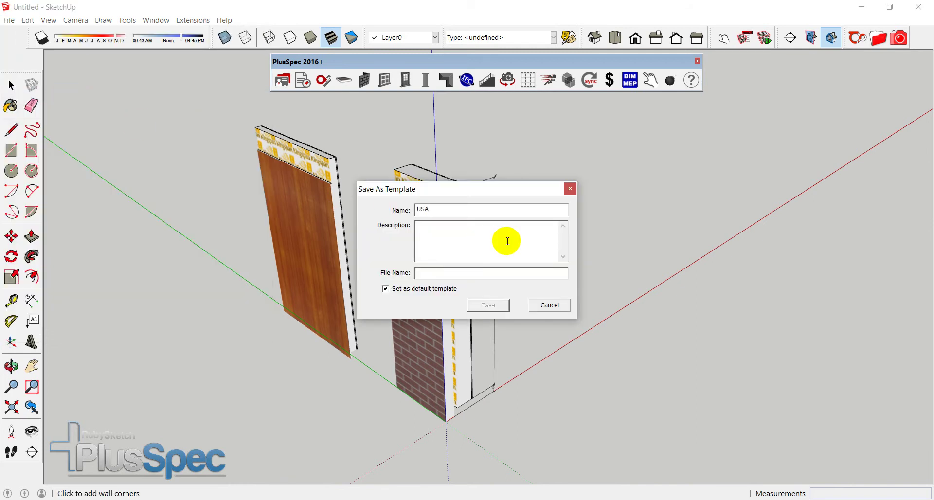
click(441, 236)
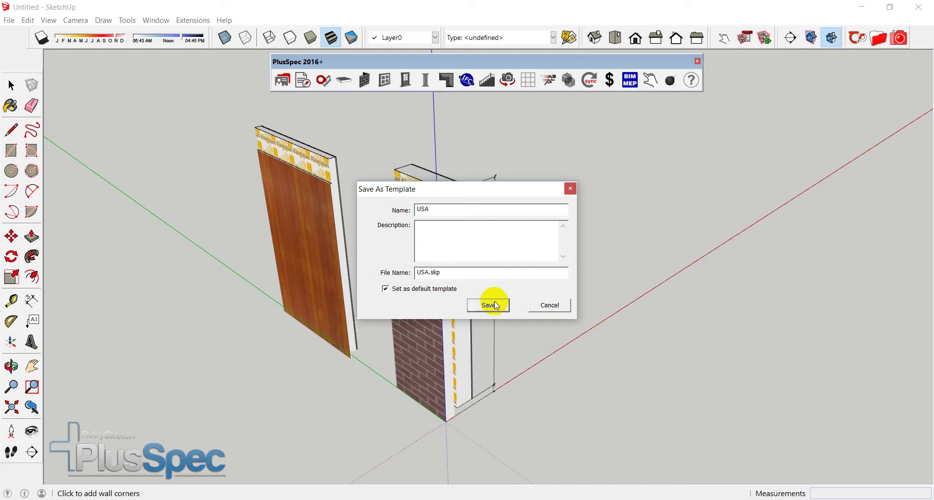
click(497, 306)
click(459, 281)
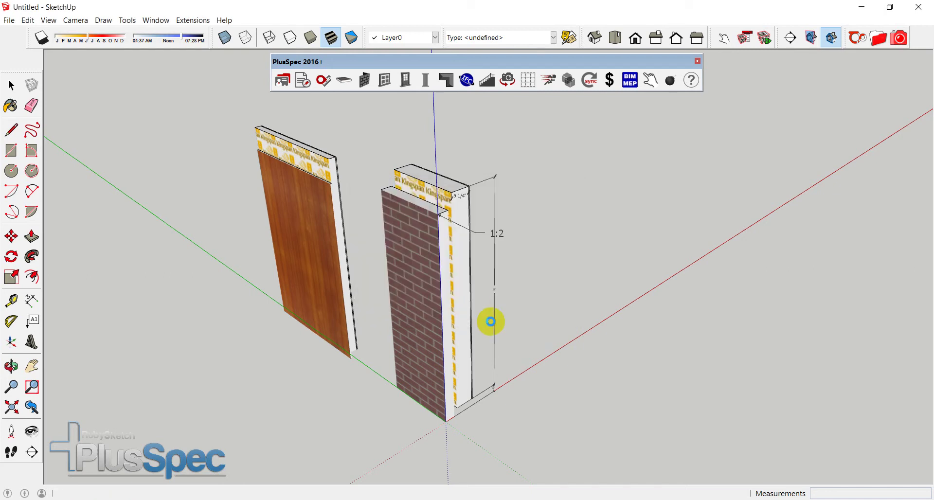
mouse_move(434, 499)
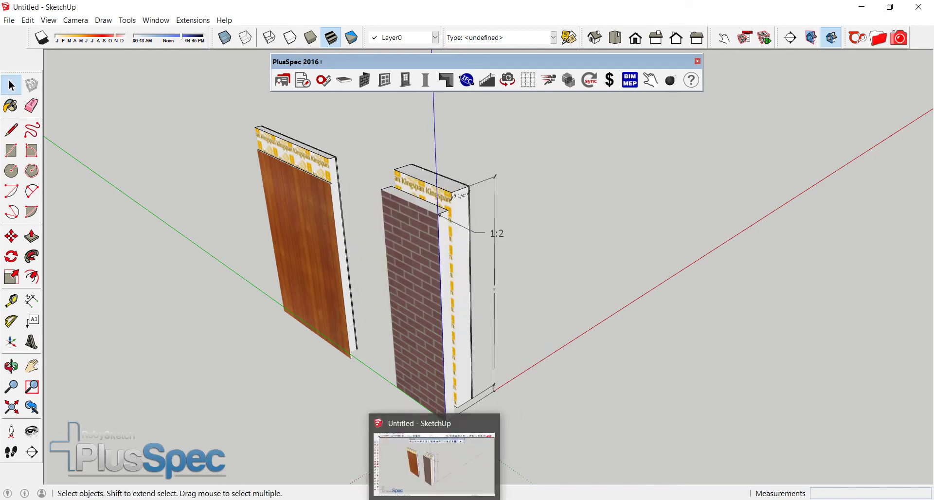
click(535, 382)
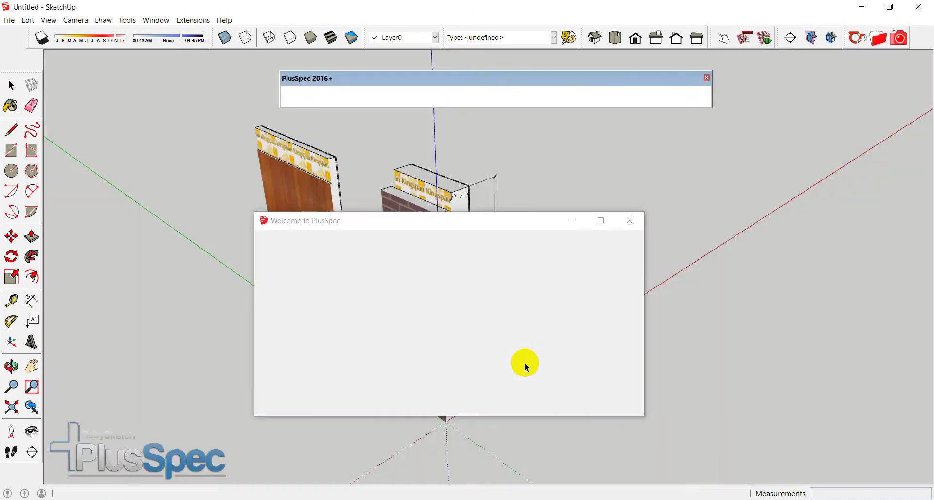
click(630, 221)
middle_drag(451, 269, 384, 277)
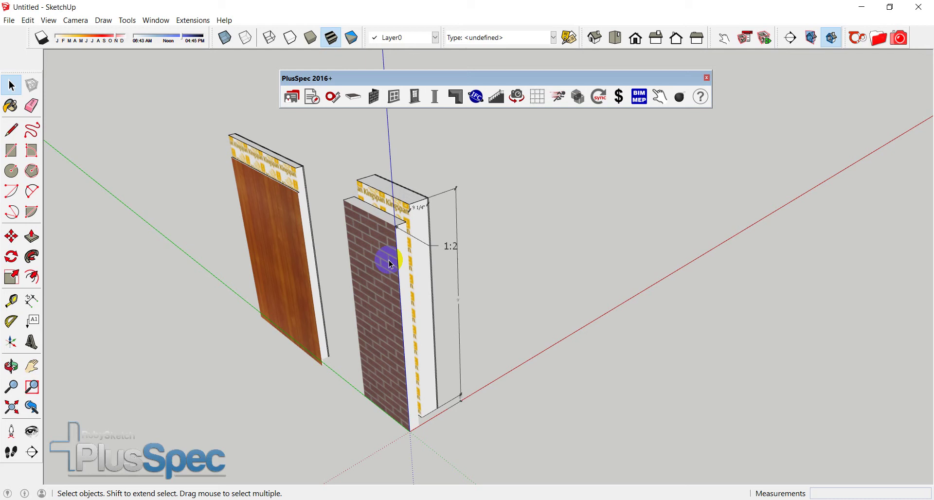
Add a leader text label reading 'clad wall with 9ft' to the timber-clad wall.
click(32, 321)
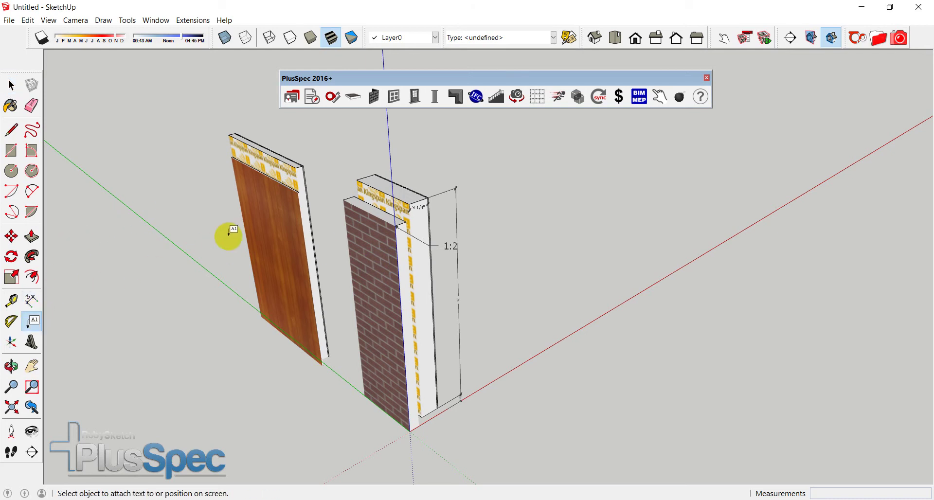
click(244, 225)
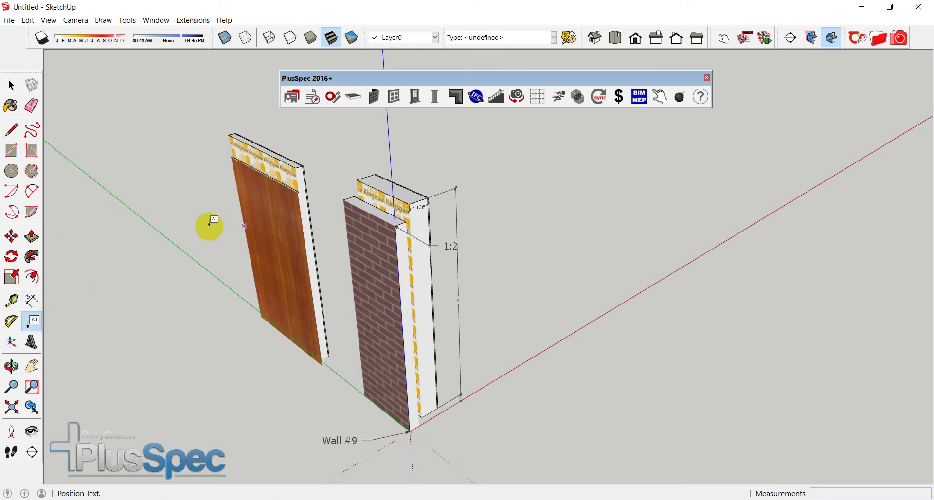
click(271, 240)
click(224, 258)
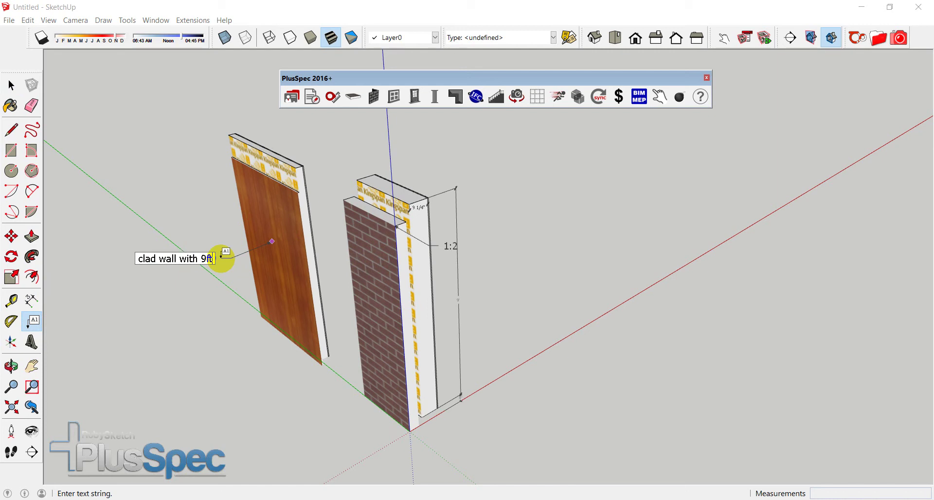
click(237, 330)
middle_drag(368, 348, 312, 360)
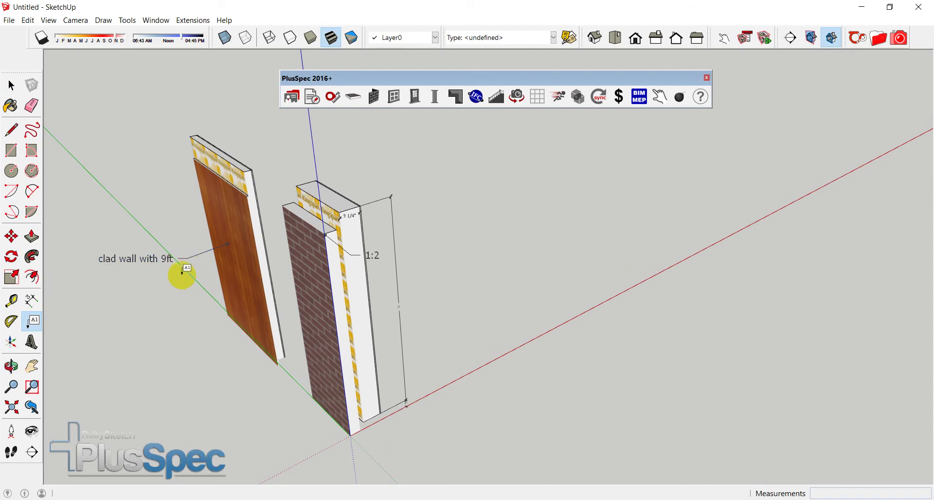
middle_drag(344, 327, 264, 341)
Start a new wall using the clad panel's construction settings via Create Similar Wall.
key(space)
right_click(193, 240)
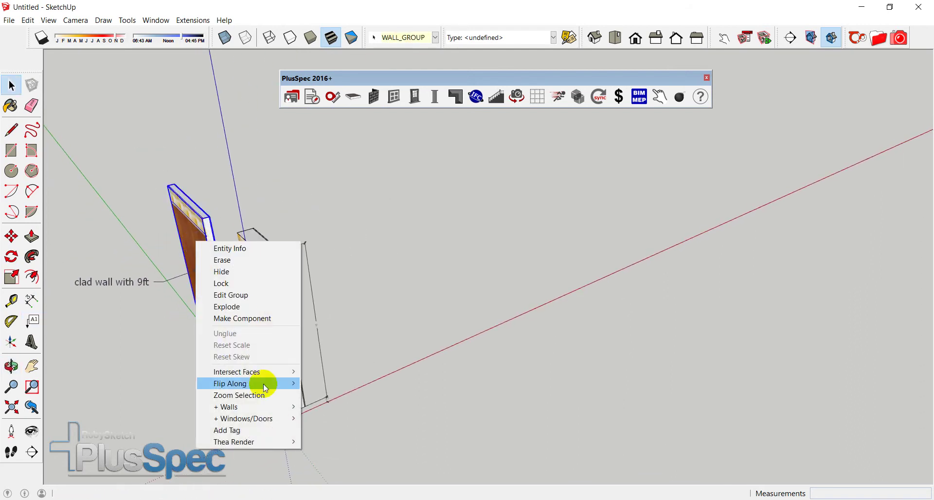
mouse_move(252, 407)
click(178, 419)
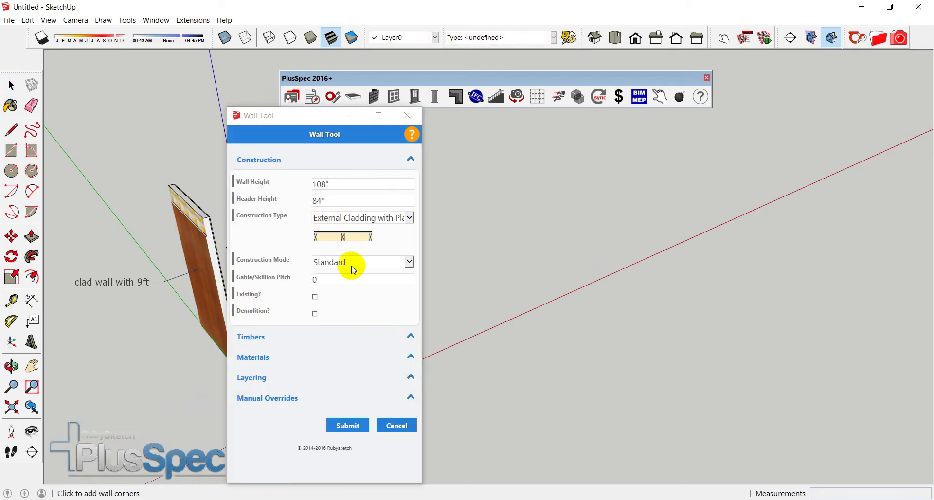
click(346, 424)
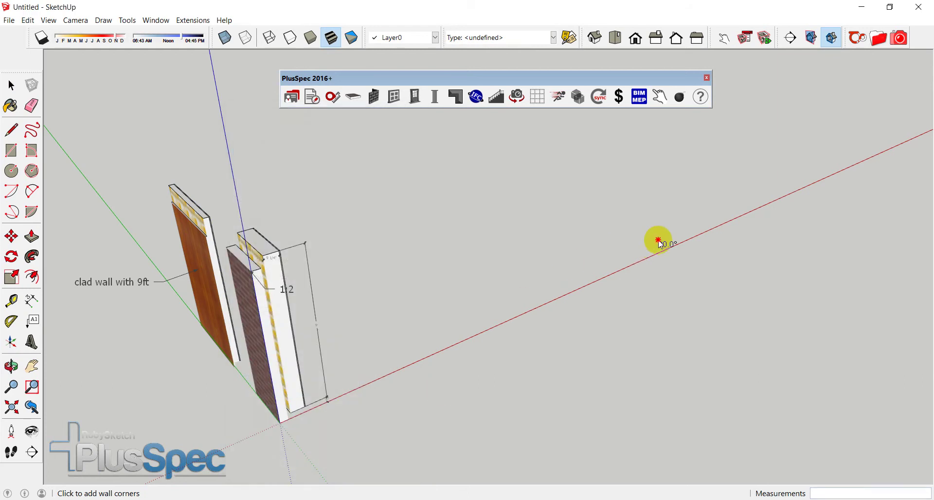
Draw a closed clad-wall outline with 5' 3", 23' 3", 3' 9" and 3' 7" segments.
click(657, 241)
click(507, 305)
click(410, 243)
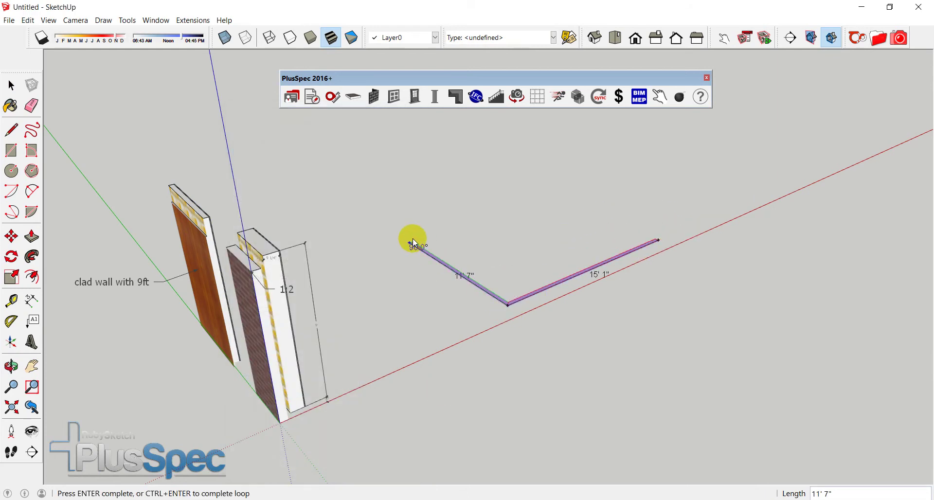
click(465, 225)
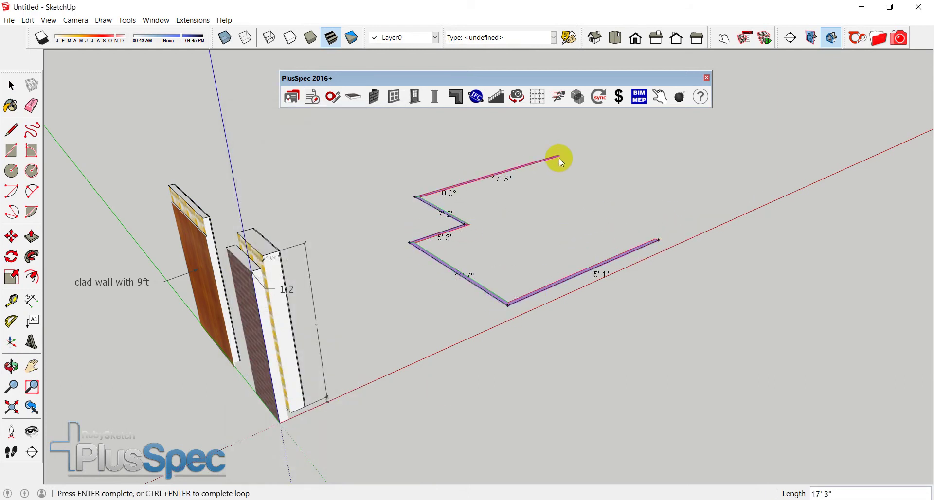
click(599, 143)
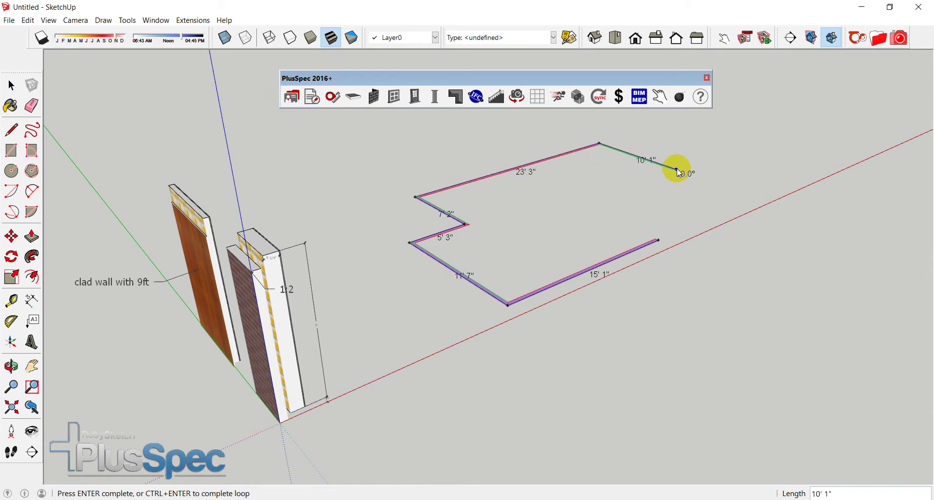
click(651, 179)
click(683, 190)
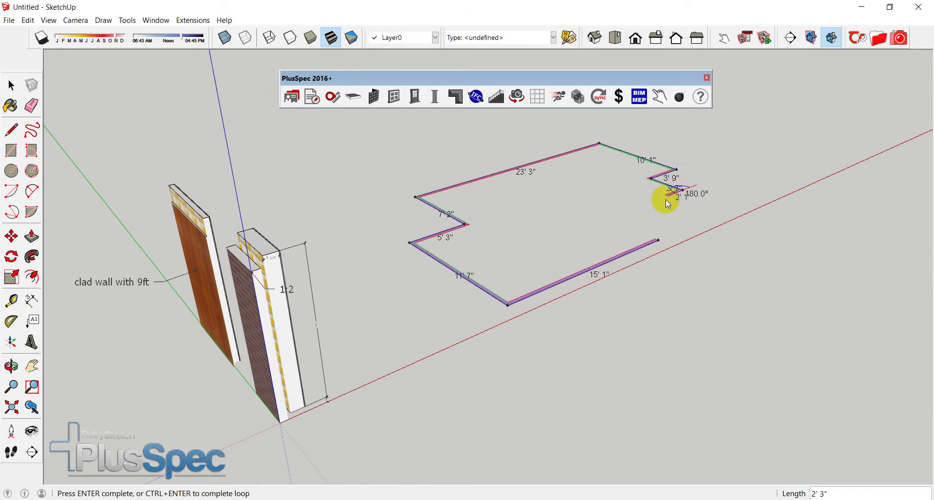
click(658, 239)
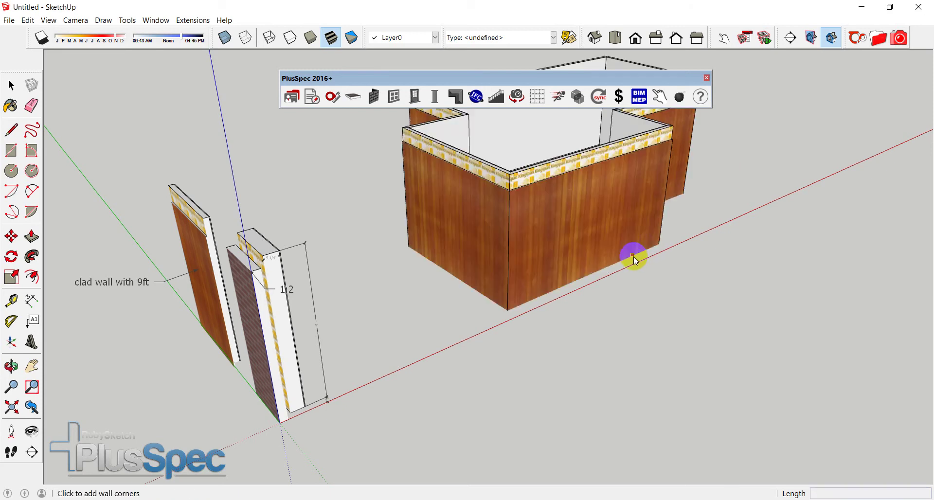
Orbit around the whole model to view the new clad building.
middle_drag(633, 256, 555, 308)
scroll(235, 329, up, 10)
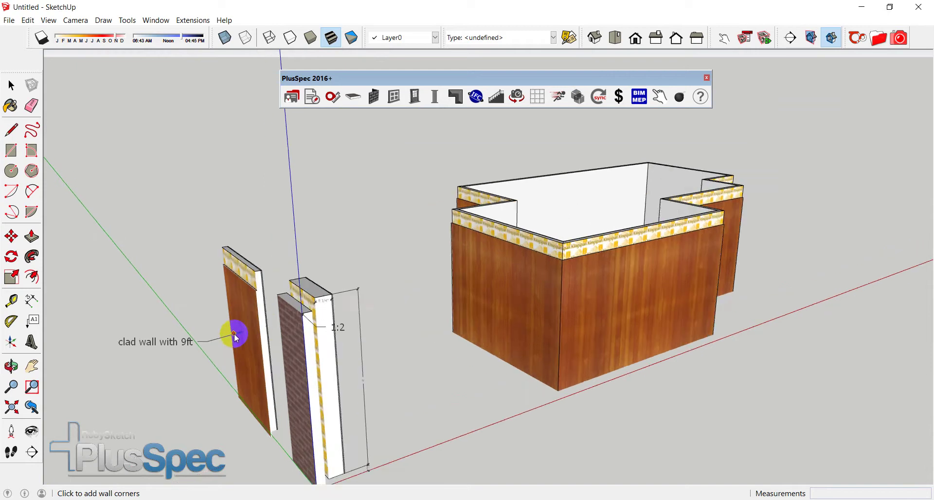
scroll(265, 304, down, 10)
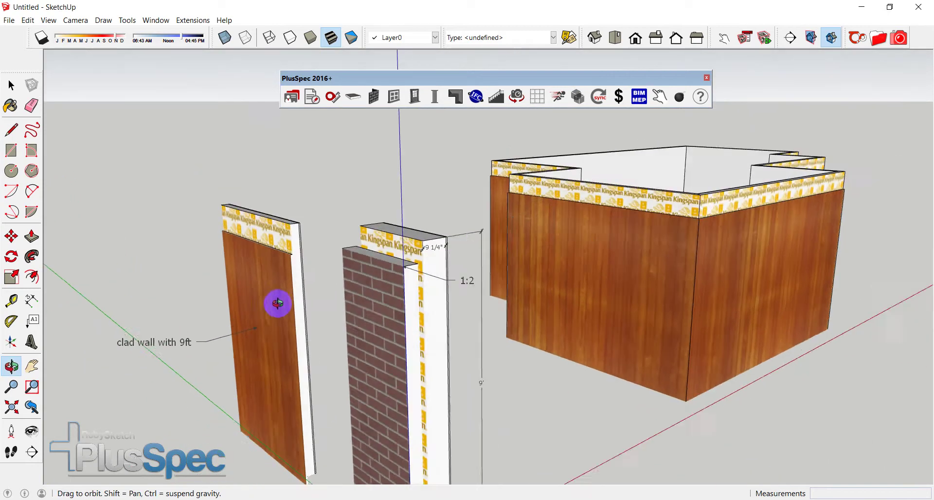
middle_drag(620, 315, 540, 269)
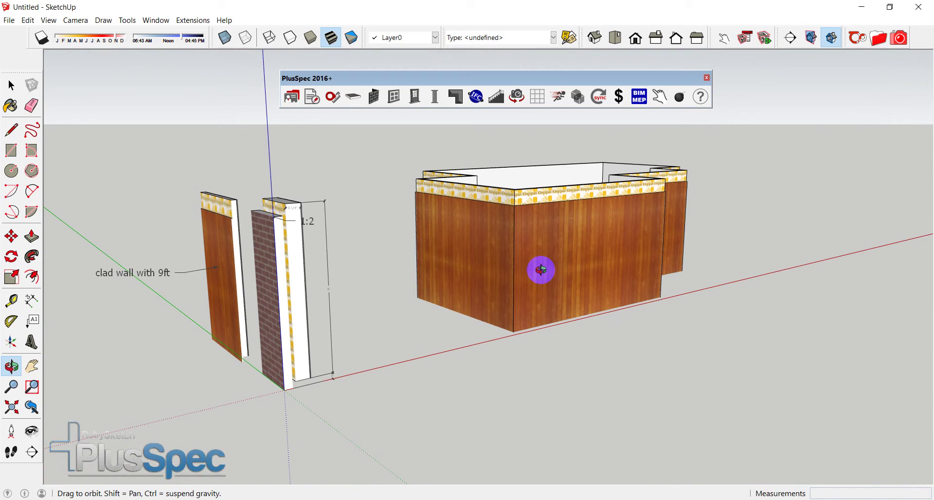
key(space)
Start a new wall matching the brick sample via Create Similar Wall with its brick veneer settings.
right_click(278, 291)
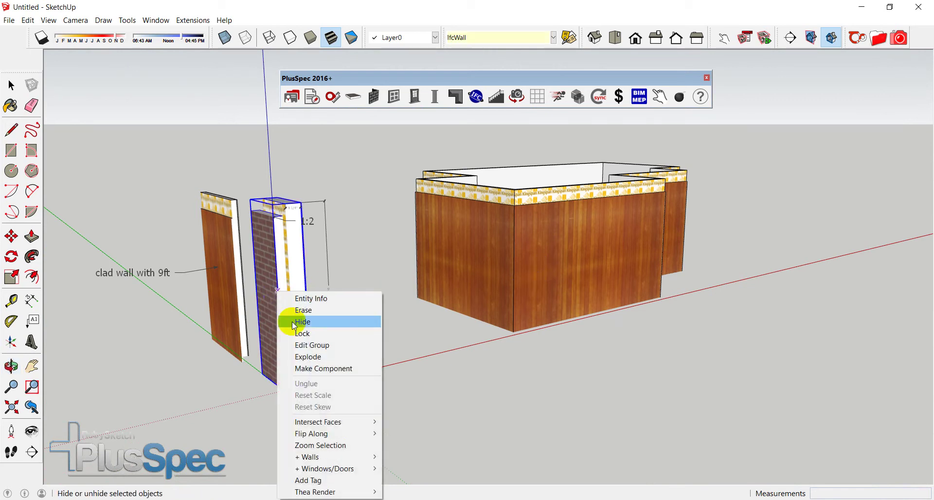
mouse_move(334, 456)
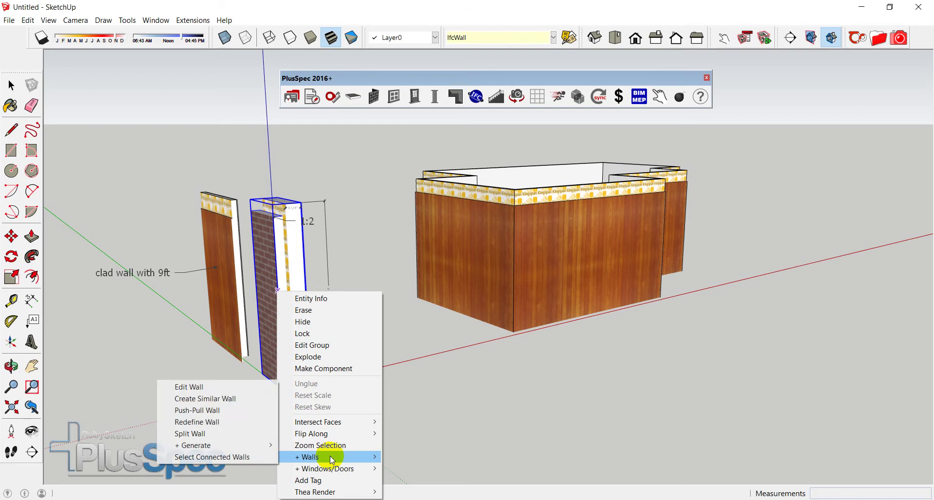
click(220, 399)
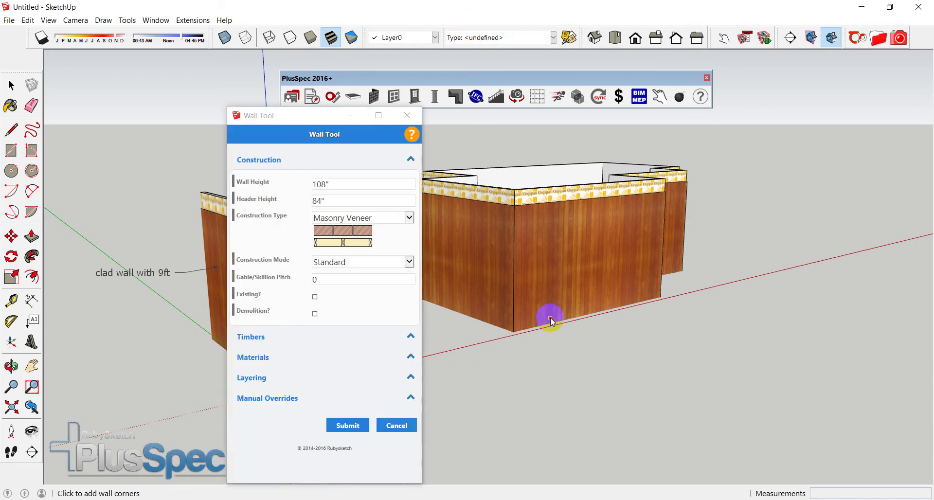
click(358, 424)
middle_drag(575, 277, 302, 341)
Draw the brick outline with 35' 7", 29' 6", 11' 7", 17' 2" and 28' 1" segments.
click(707, 251)
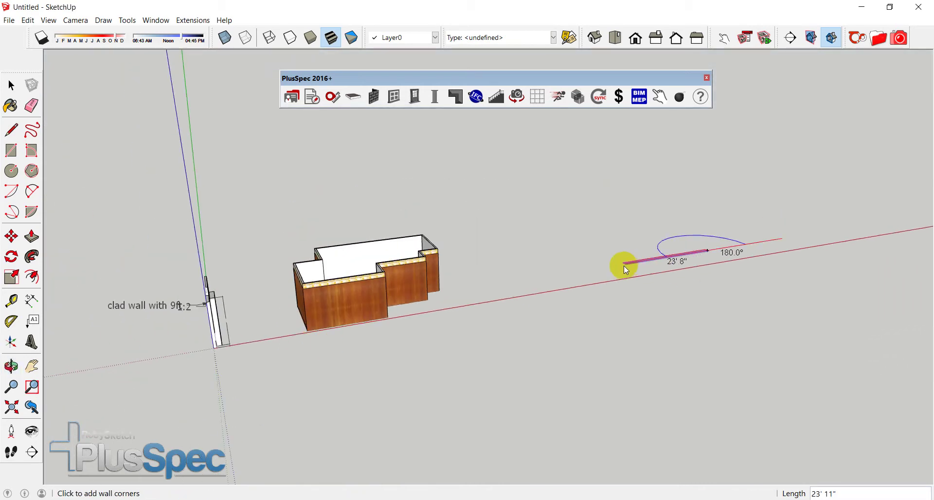
click(587, 246)
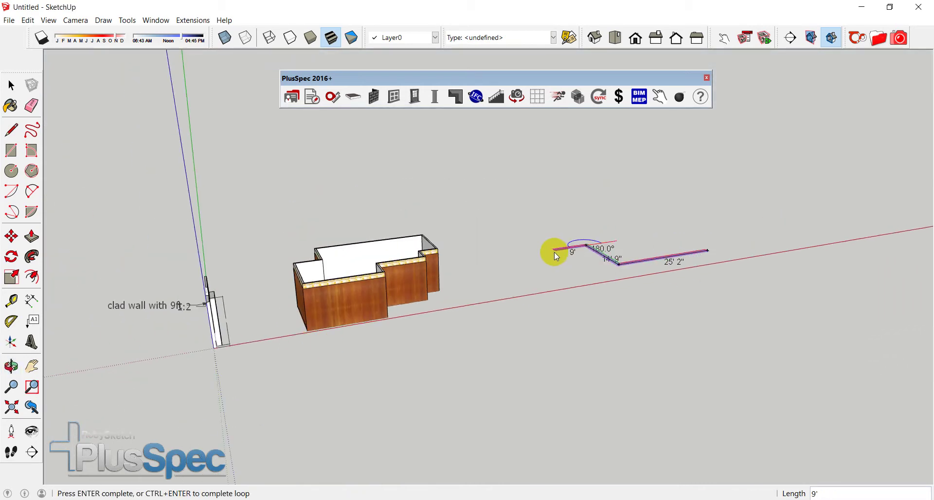
click(554, 250)
click(495, 212)
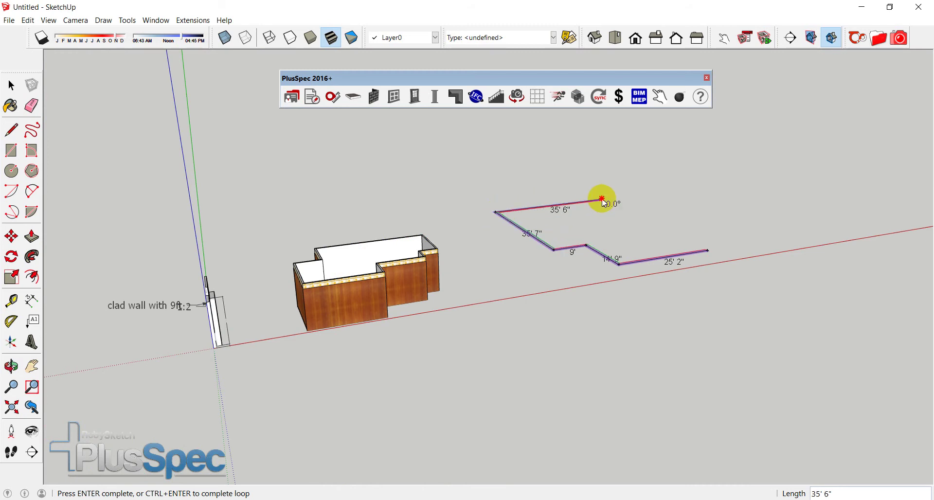
click(728, 197)
click(698, 200)
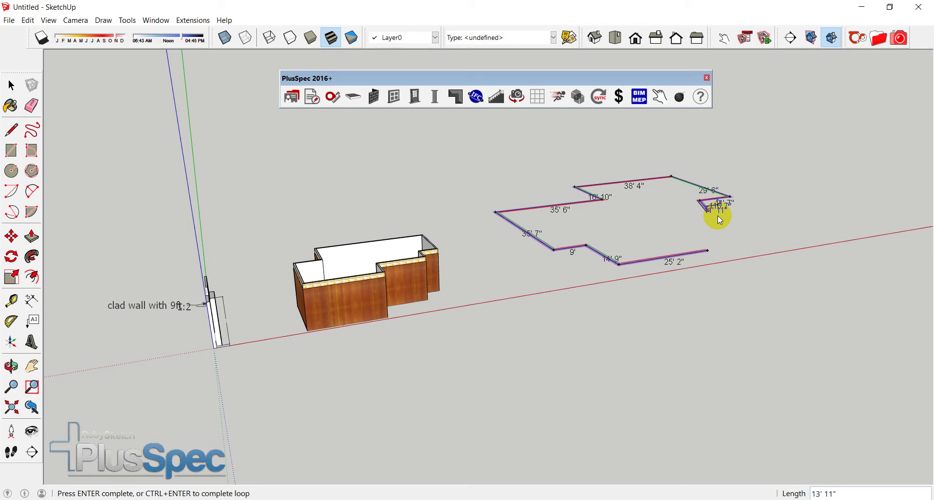
click(738, 219)
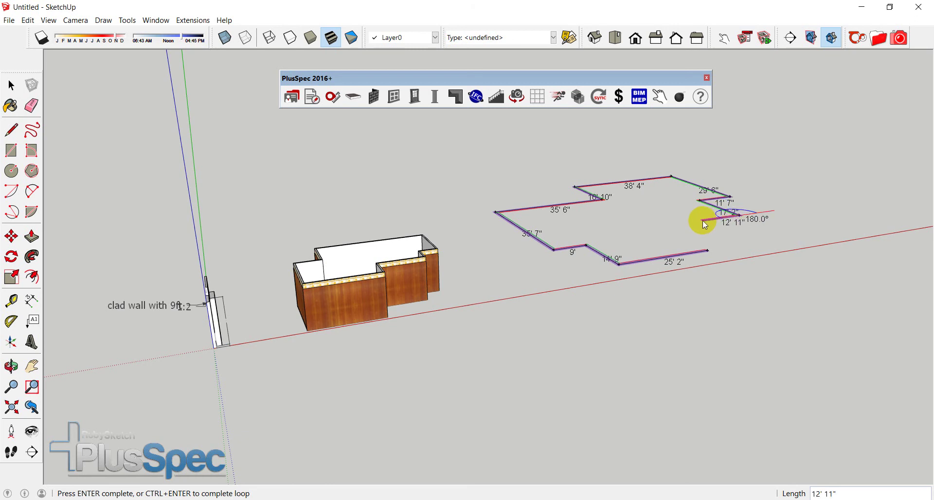
text(28'1)
key(Return)
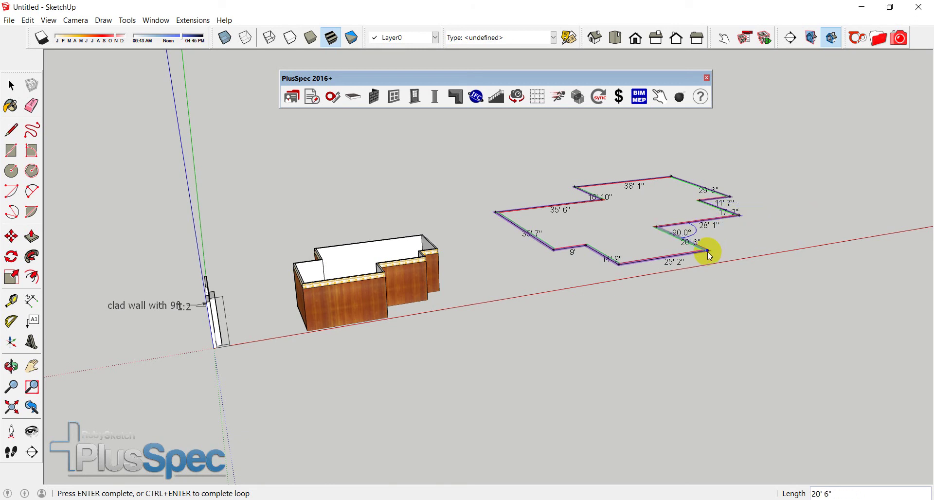
double_click(708, 252)
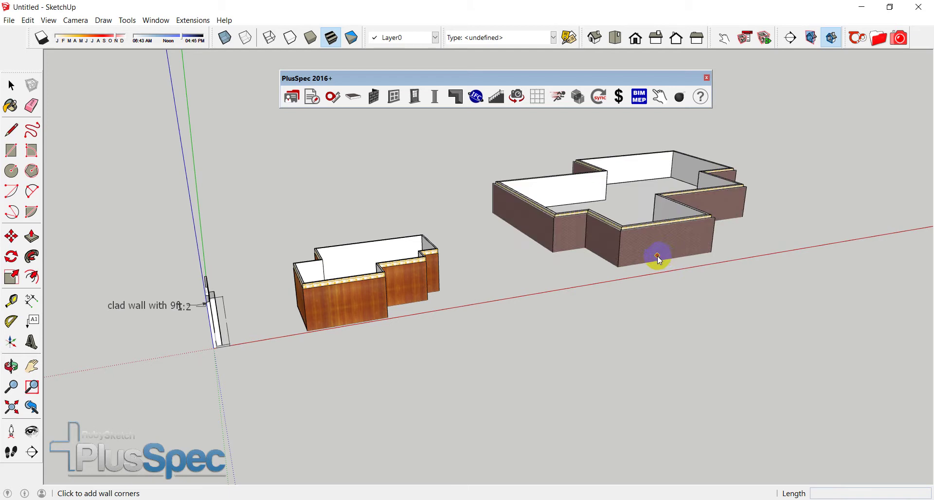
scroll(638, 231, up, 8)
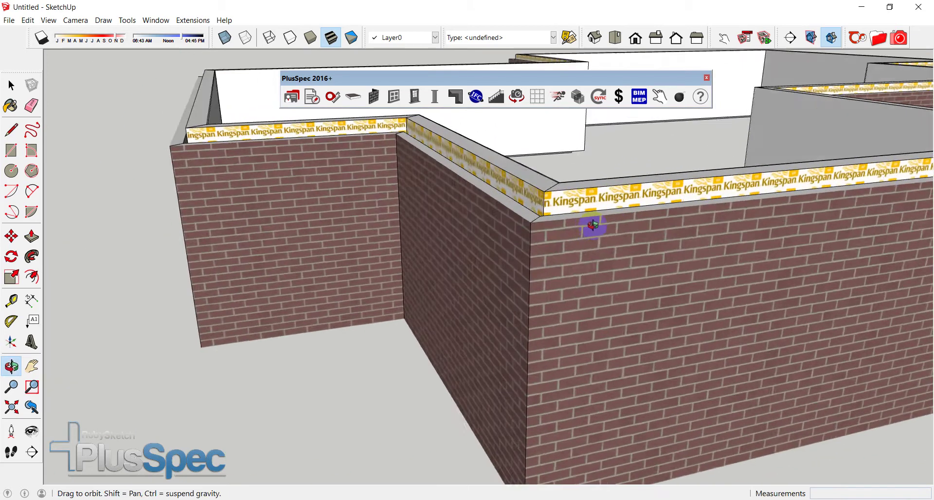
middle_drag(593, 225, 459, 247)
Generate a Roof from Walls using the default Hip Roof settings over the brick walls.
right_click(456, 245)
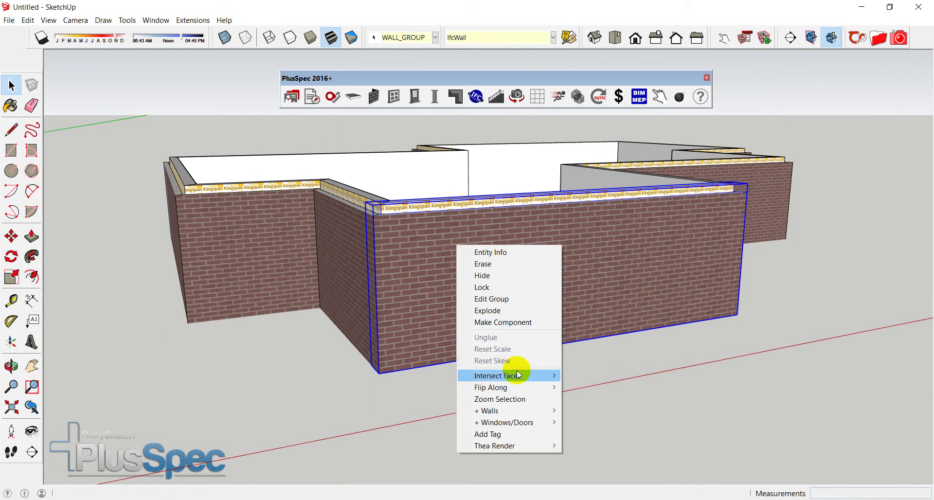
mouse_move(506, 411)
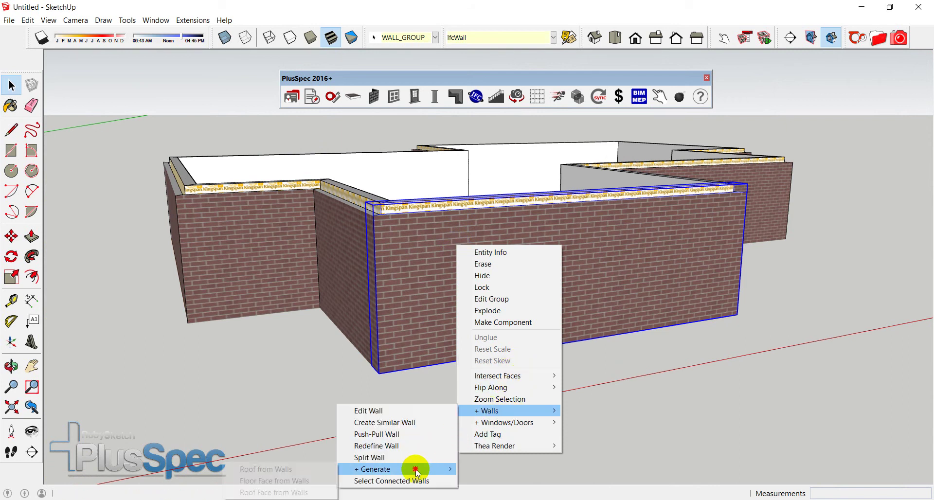
click(323, 470)
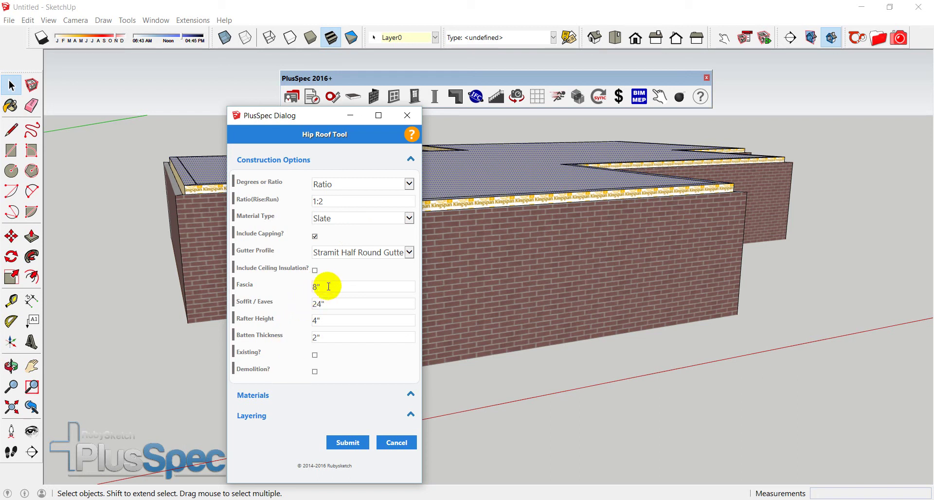
click(351, 444)
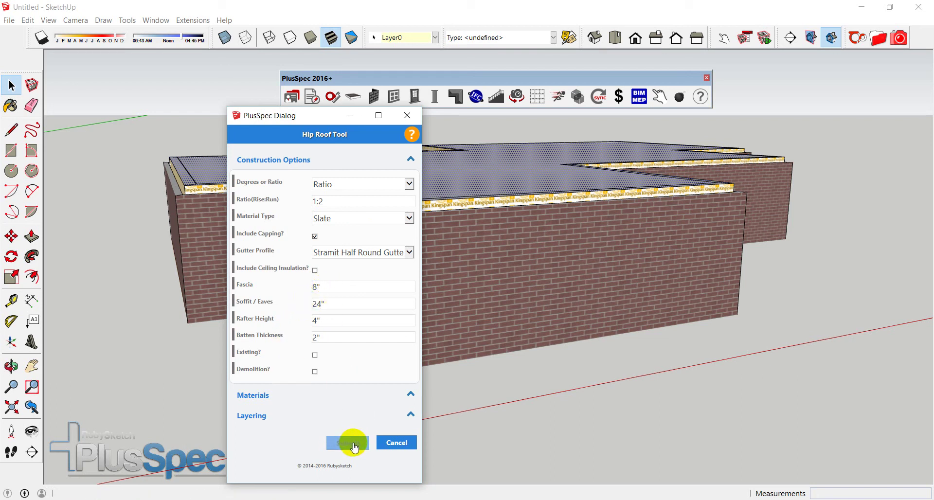
middle_drag(396, 438, 467, 299)
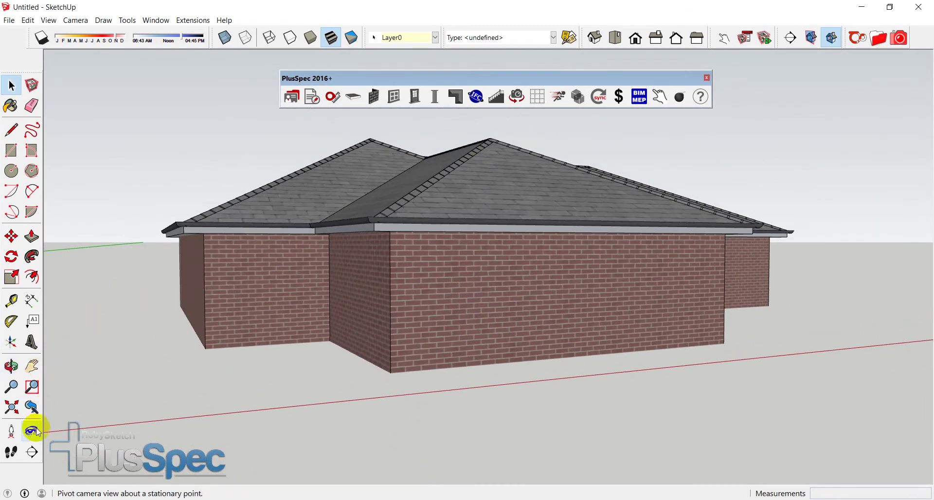
Cut a section through the wall and shift it to expose the Kingspan-wrapped garage corner.
click(32, 452)
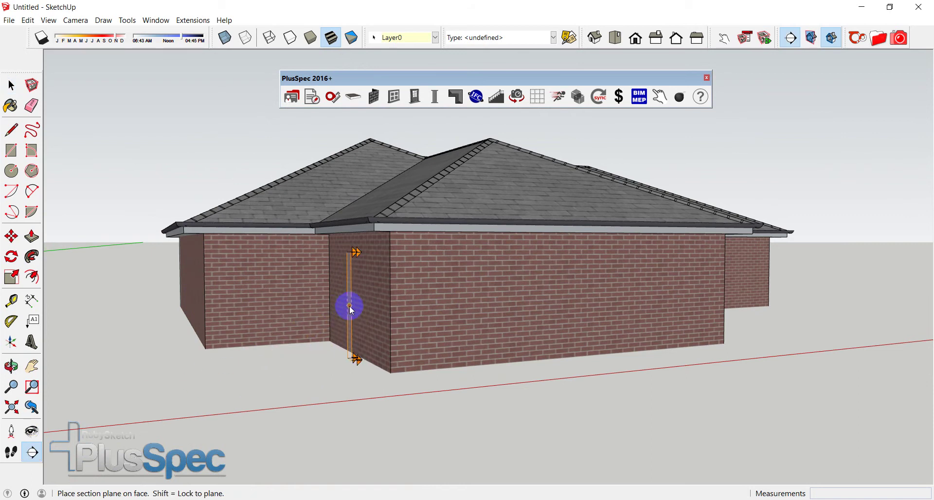
click(342, 307)
click(467, 423)
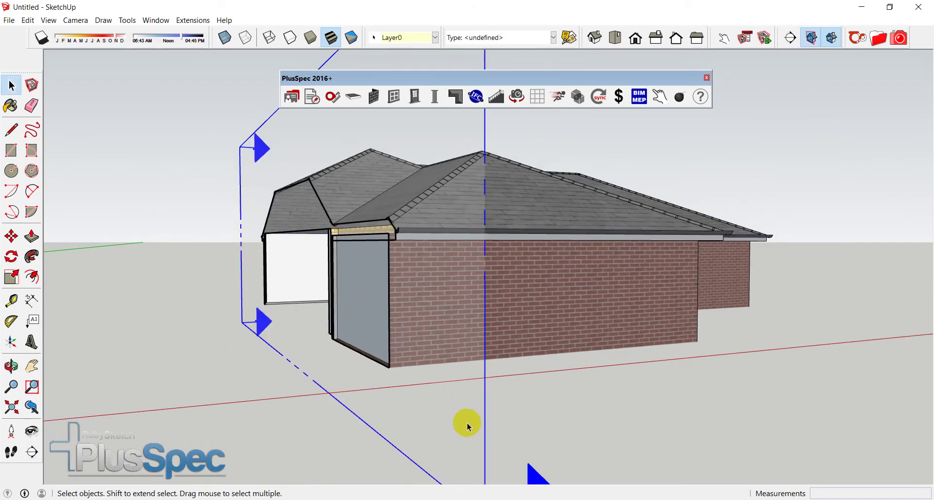
key(m)
click(468, 424)
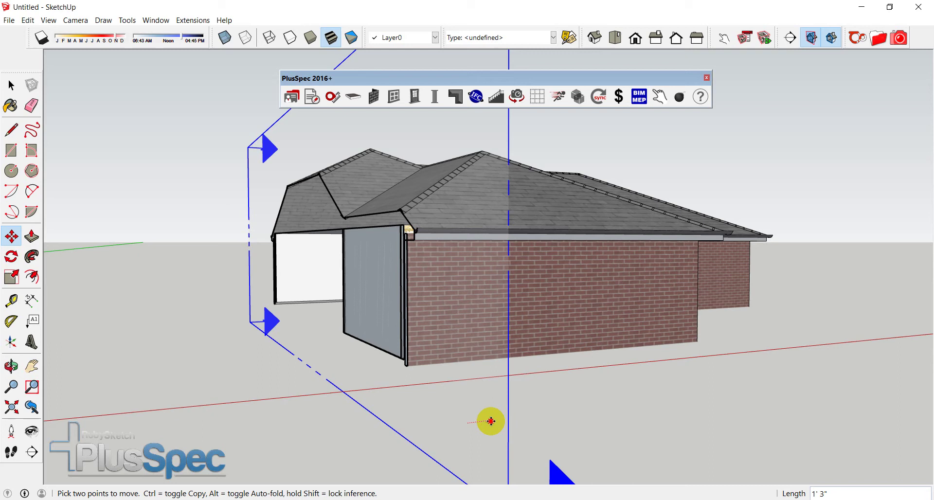
scroll(437, 243, up, 12)
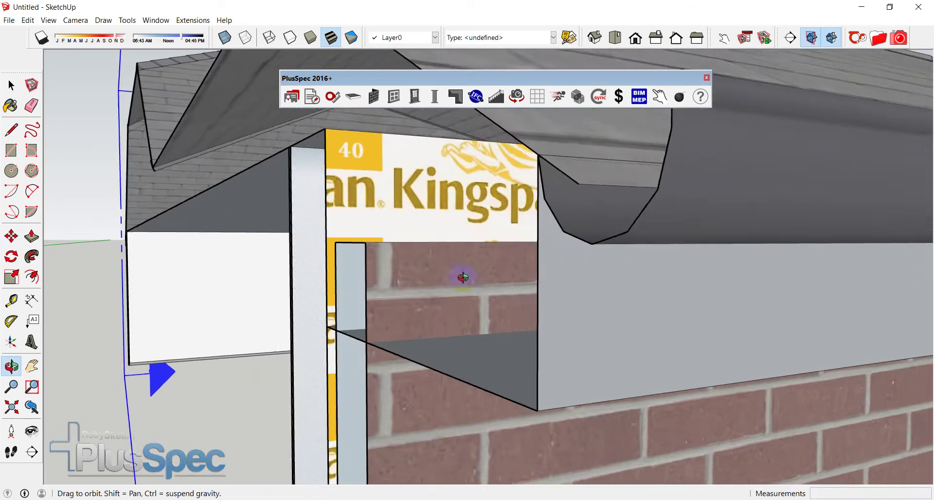
scroll(462, 277, down, 3)
drag(462, 277, 585, 248)
scroll(629, 235, down, 4)
key(m)
scroll(484, 232, up, 6)
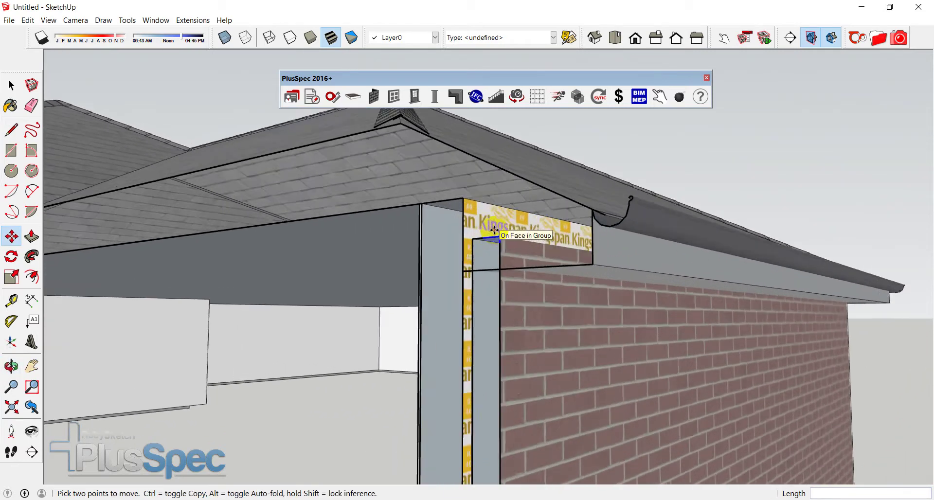
scroll(480, 229, up, 3)
Dimension the 1' 11/64" drop from the roof intersection to the wall corner.
key(l)
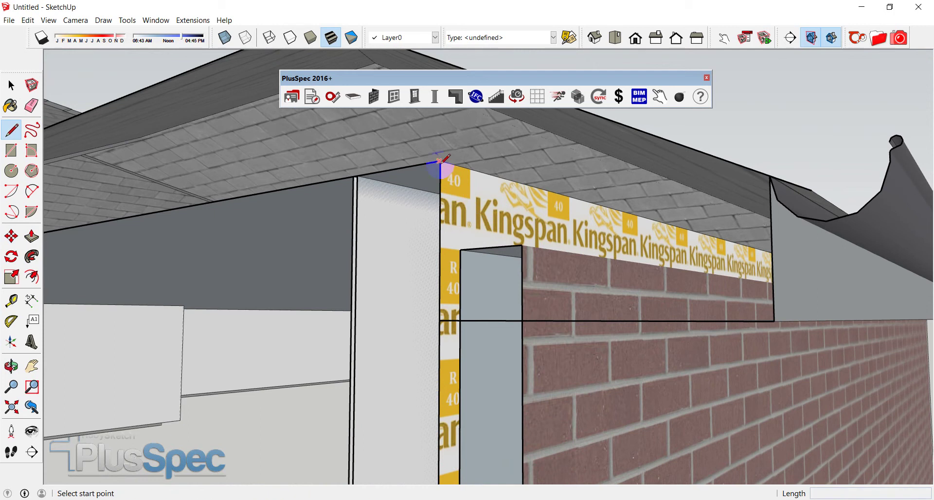
click(440, 161)
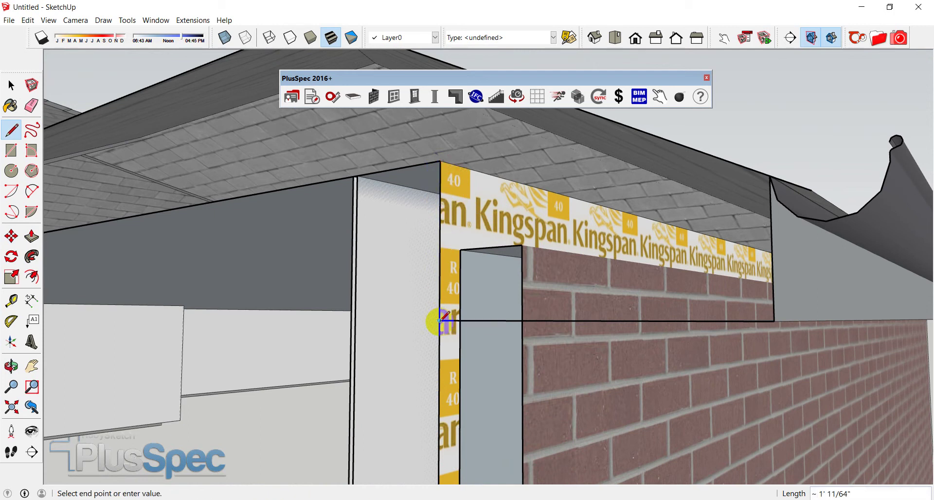
key(space)
key(d)
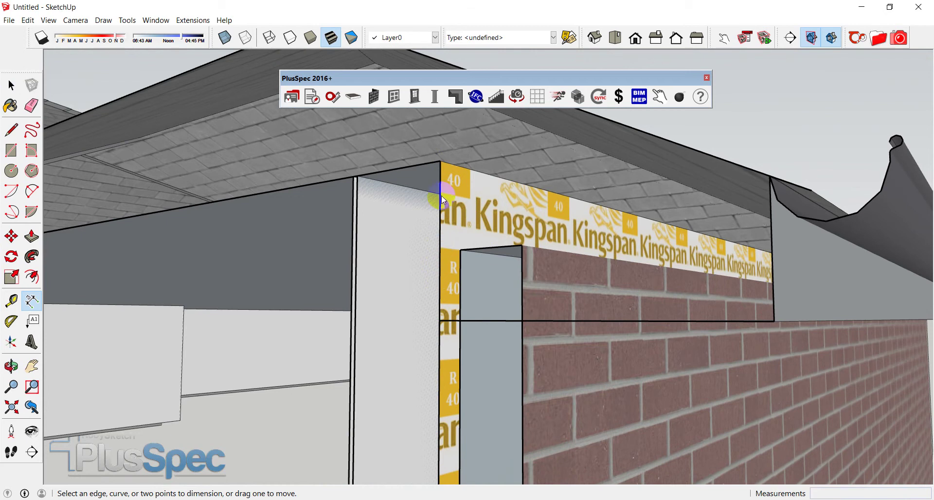
click(440, 162)
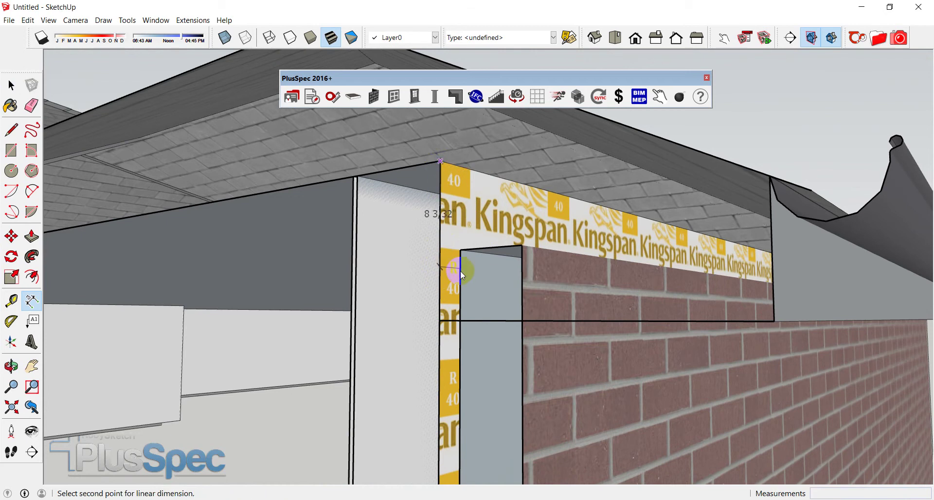
click(440, 323)
click(560, 296)
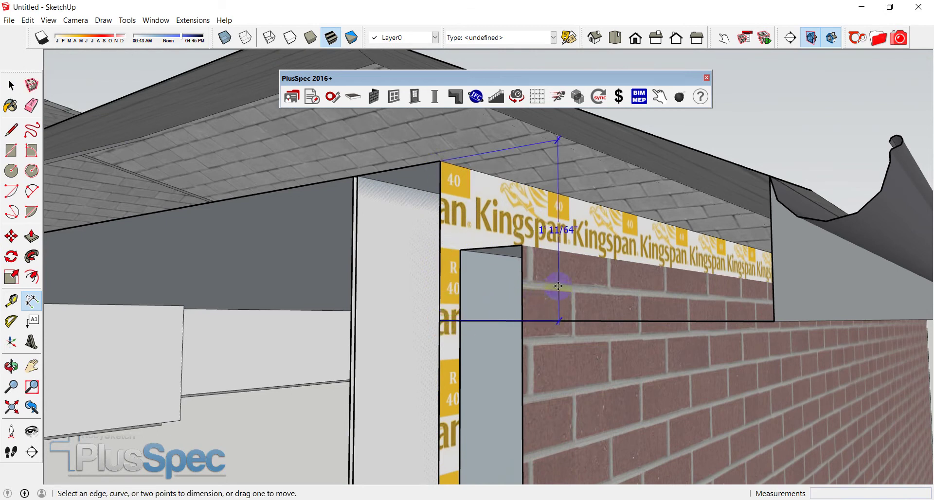
double_click(559, 231)
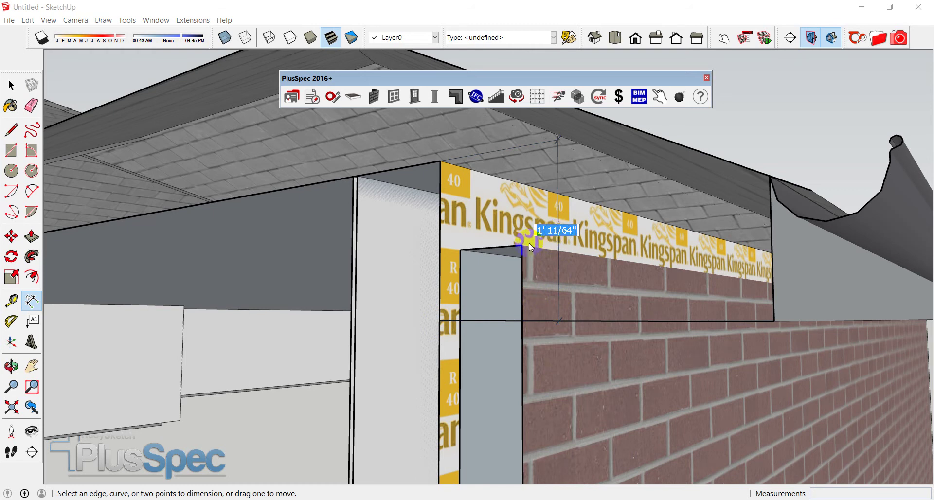
scroll(557, 234, down, 6)
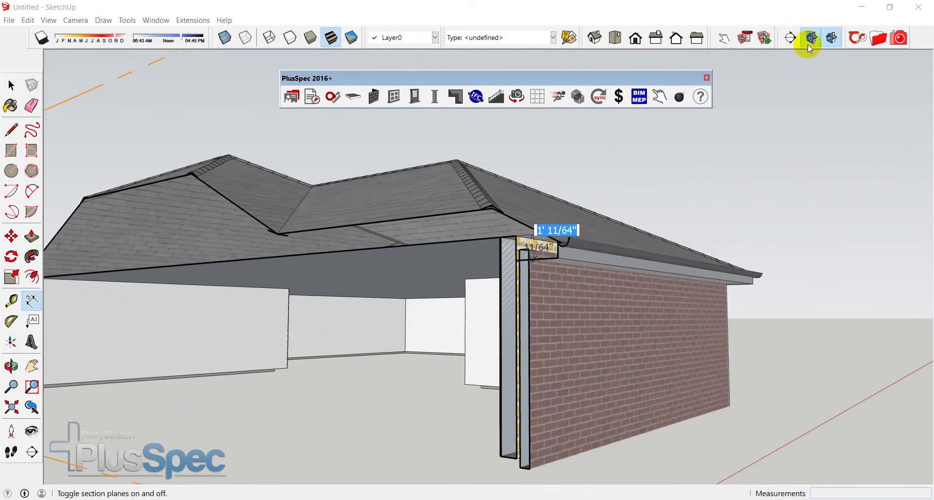
Turn off the section cut and select all connected brick walls.
click(811, 37)
click(842, 33)
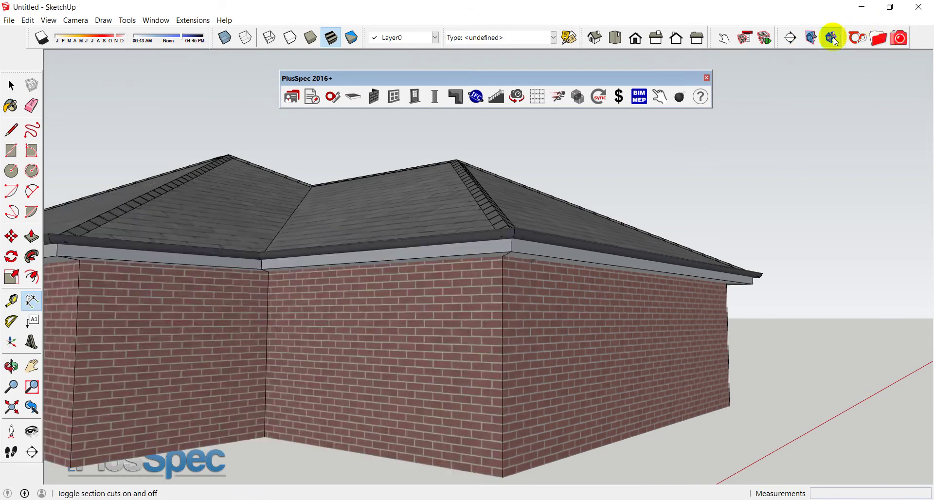
middle_drag(611, 273, 547, 313)
right_click(514, 338)
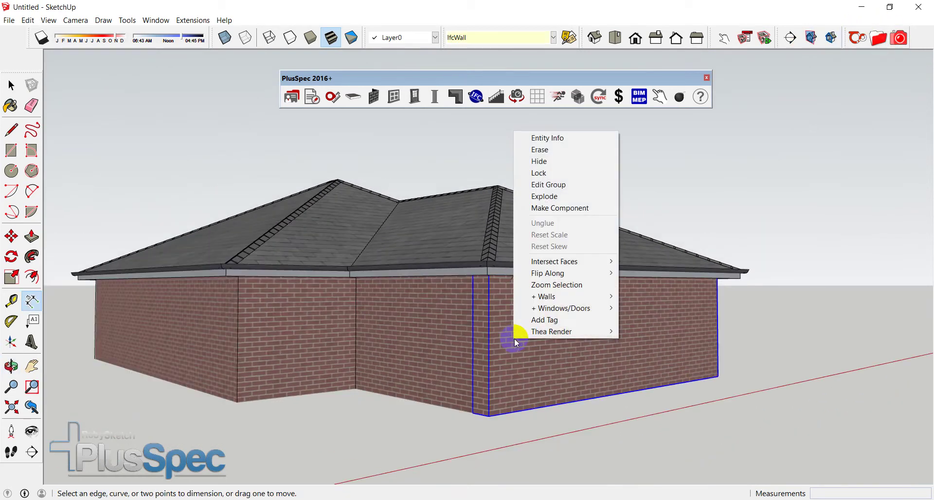
mouse_move(555, 298)
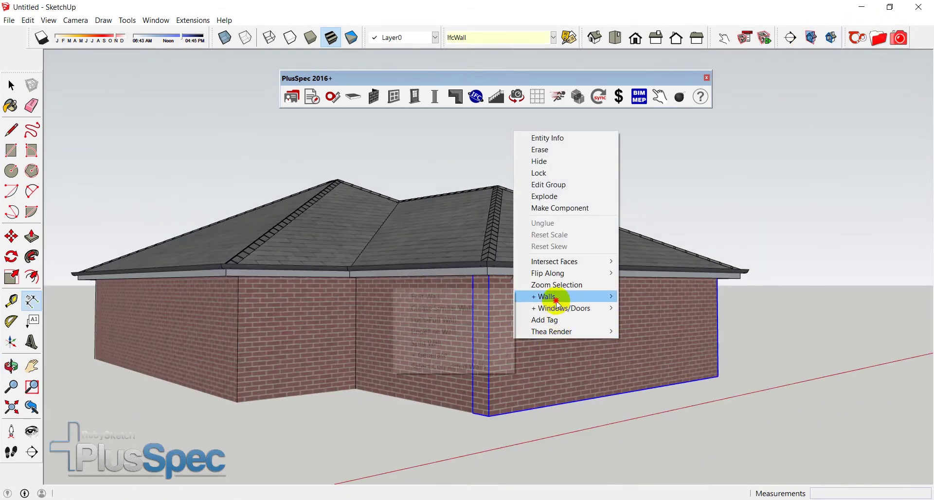
click(476, 366)
click(348, 101)
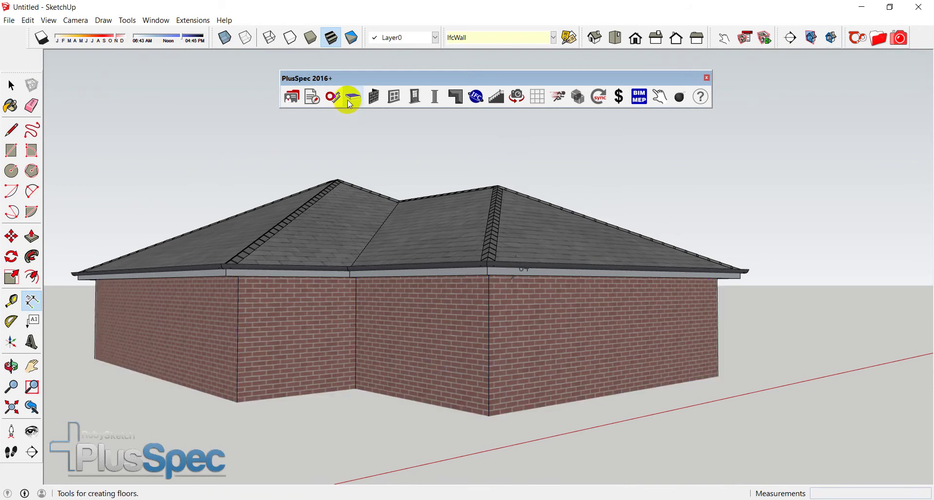
key(space)
click(404, 331)
right_click(404, 332)
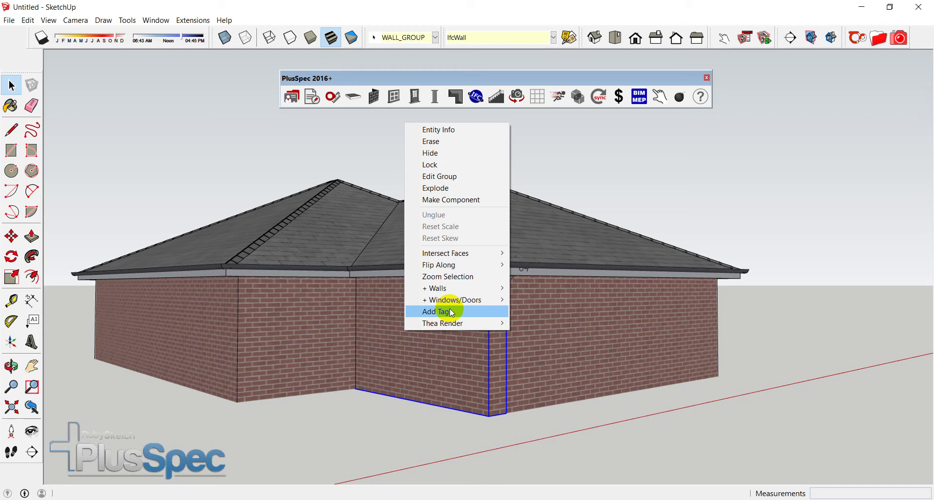
mouse_move(448, 291)
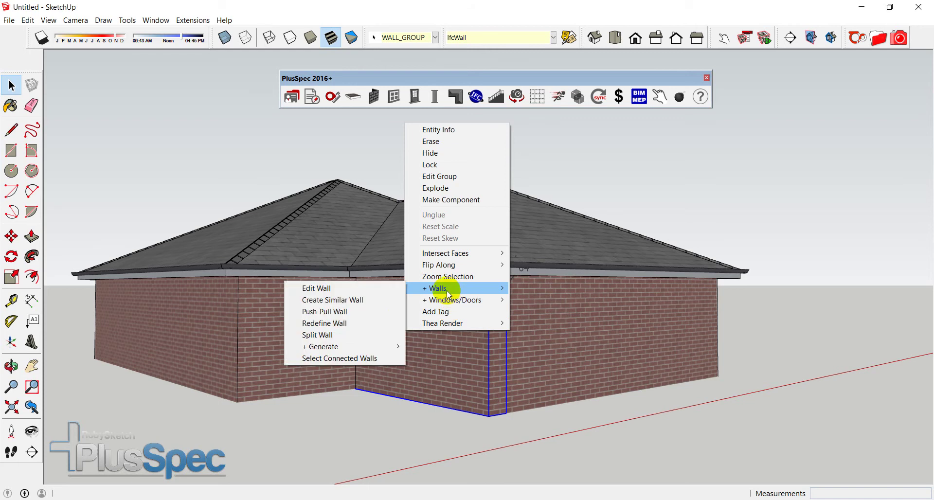
click(369, 358)
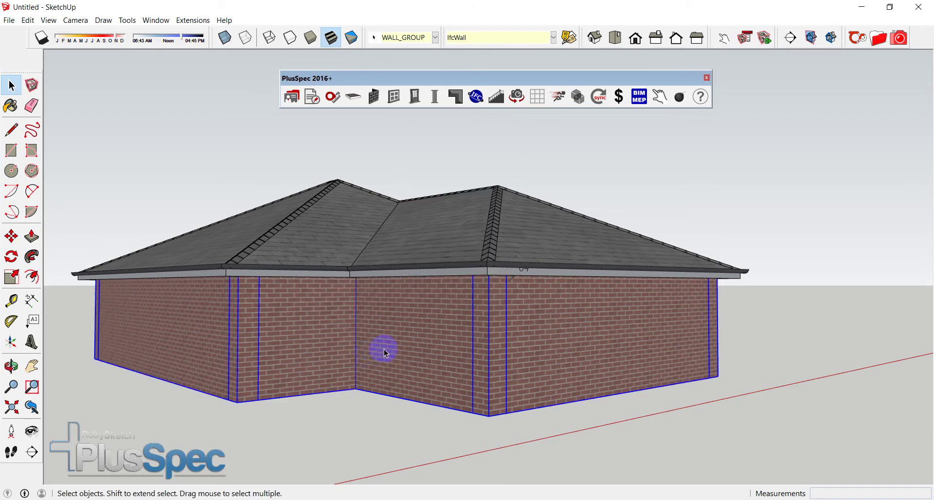
Set the walls' Manual Overrides External Drop Off to 1' 11/64" and submit.
click(372, 99)
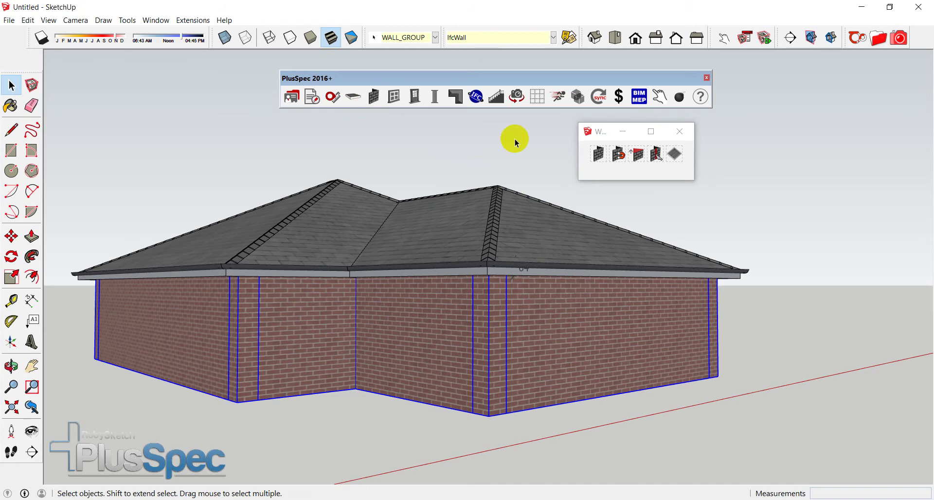
click(597, 161)
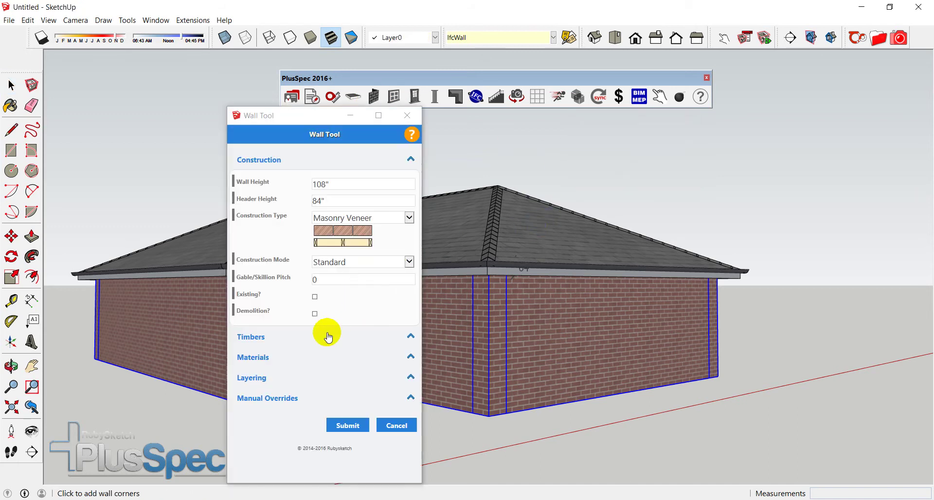
click(267, 402)
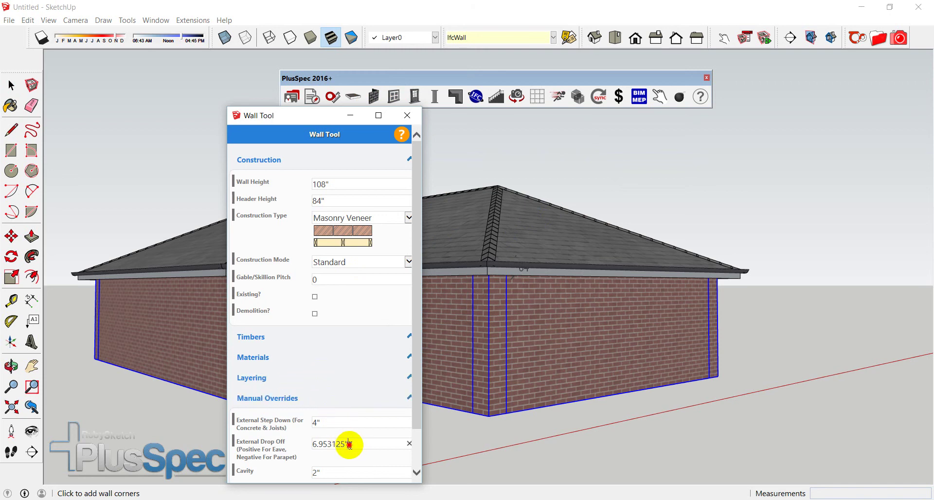
drag(349, 443, 304, 453)
text(1' 11/64")
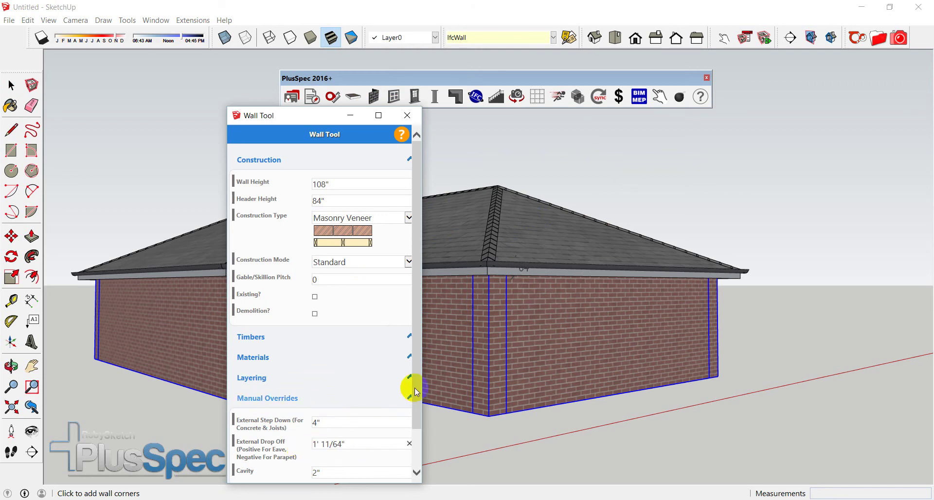
drag(413, 388, 421, 443)
click(354, 457)
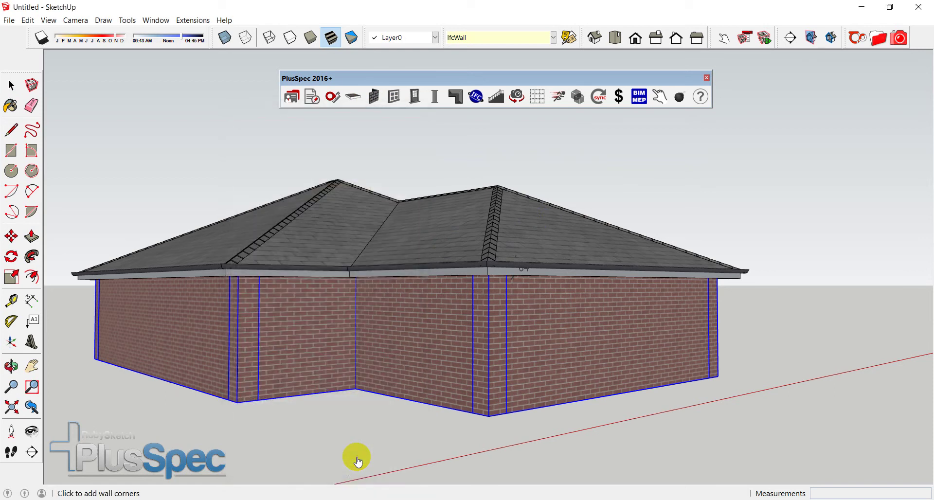
Place a section plane on the right brick wall and move it deeper into the house.
click(32, 452)
click(408, 334)
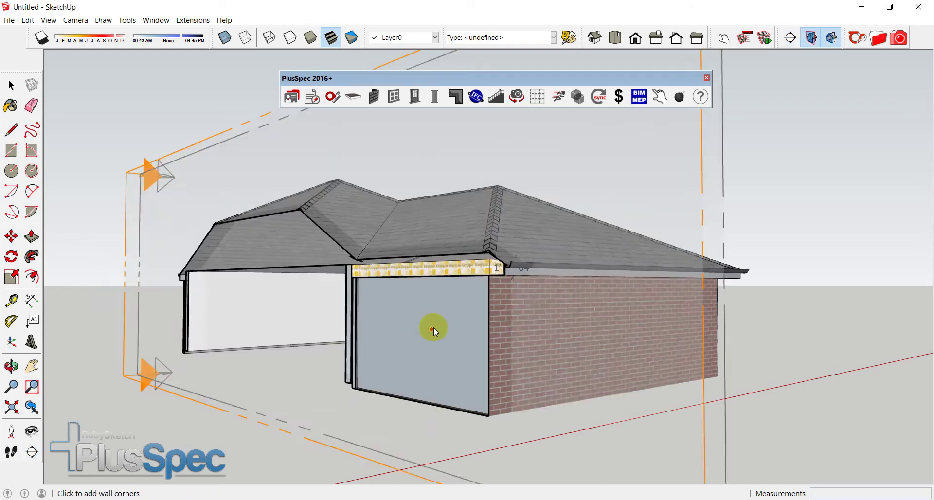
scroll(432, 327, up, 10)
middle_drag(512, 255, 541, 276)
scroll(541, 276, down, 10)
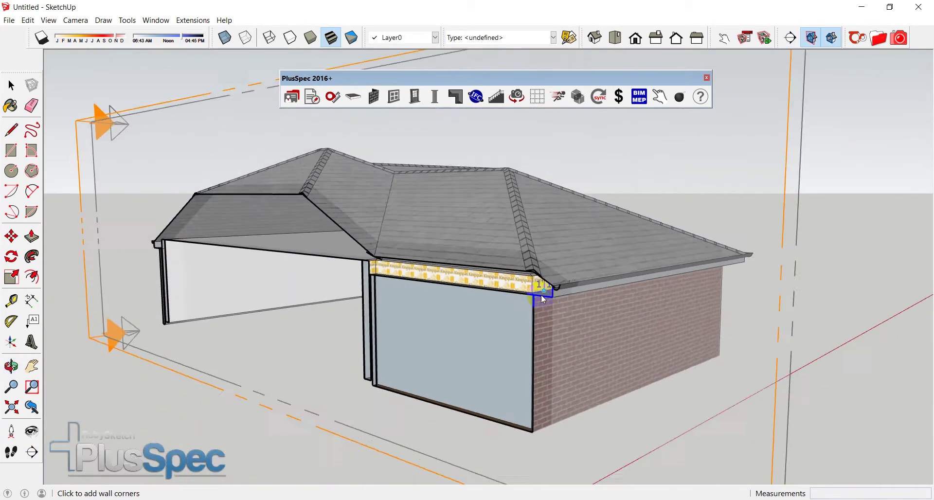
scroll(542, 295, down, 3)
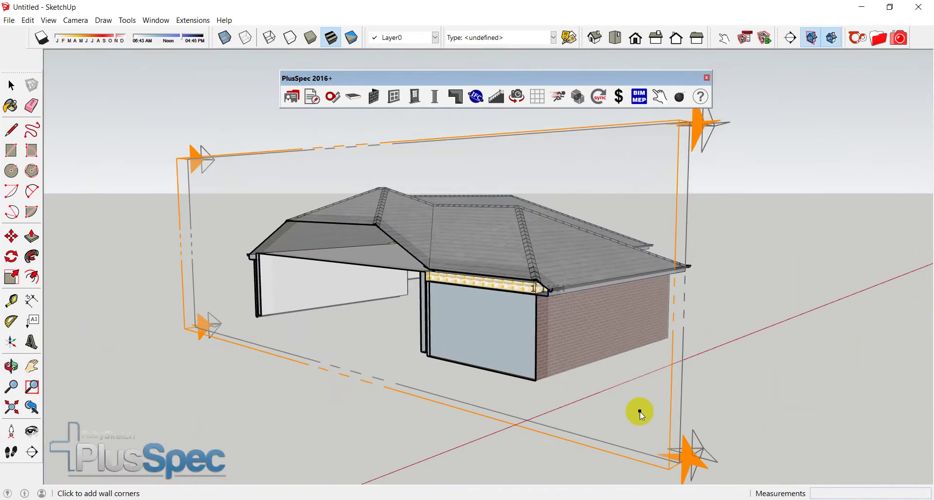
key(space)
click(651, 426)
key(m)
click(651, 426)
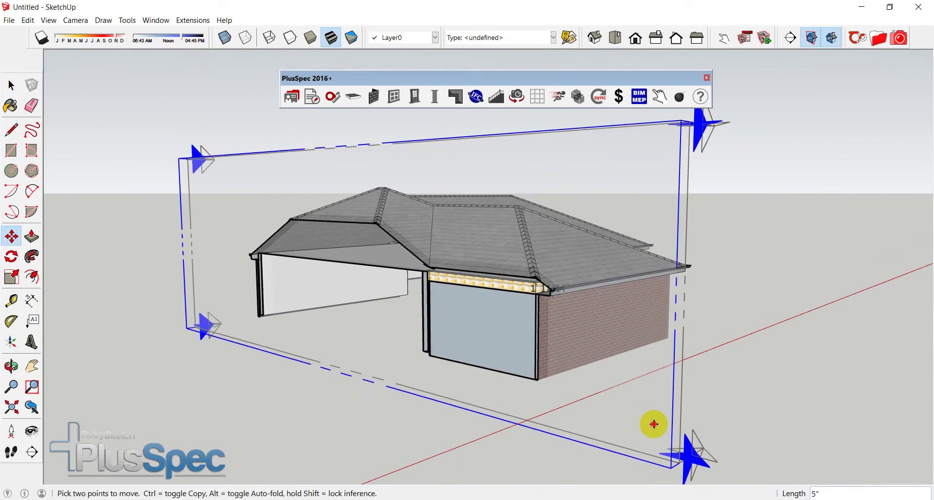
click(697, 389)
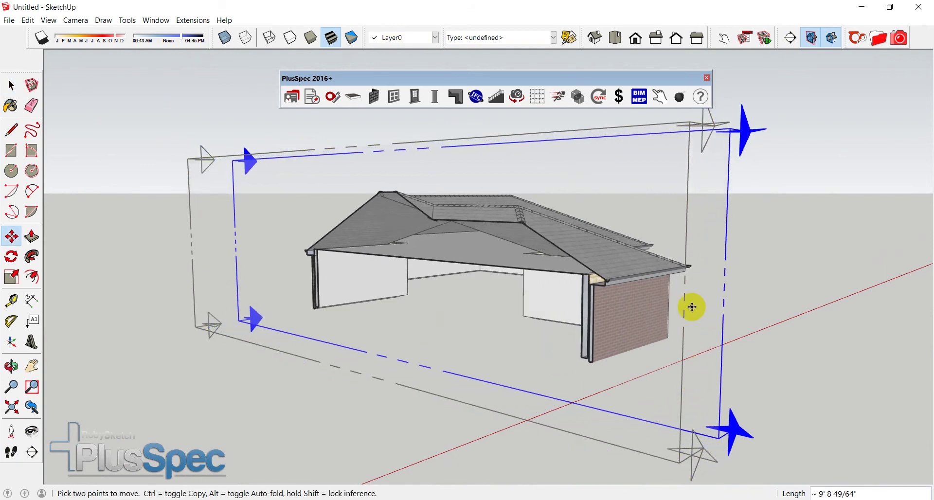
Apply the PlusSpec Section Tool material settings to fill the cut faces.
right_click(708, 271)
click(751, 366)
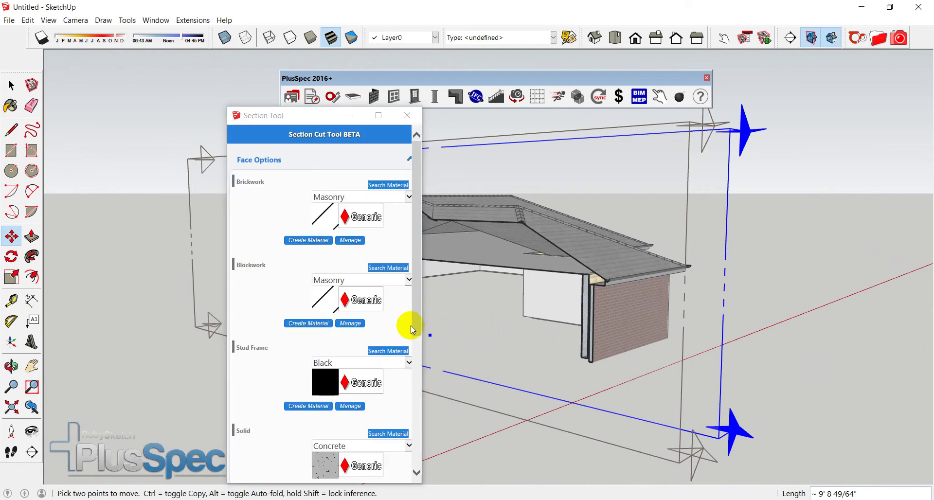
drag(411, 330, 428, 450)
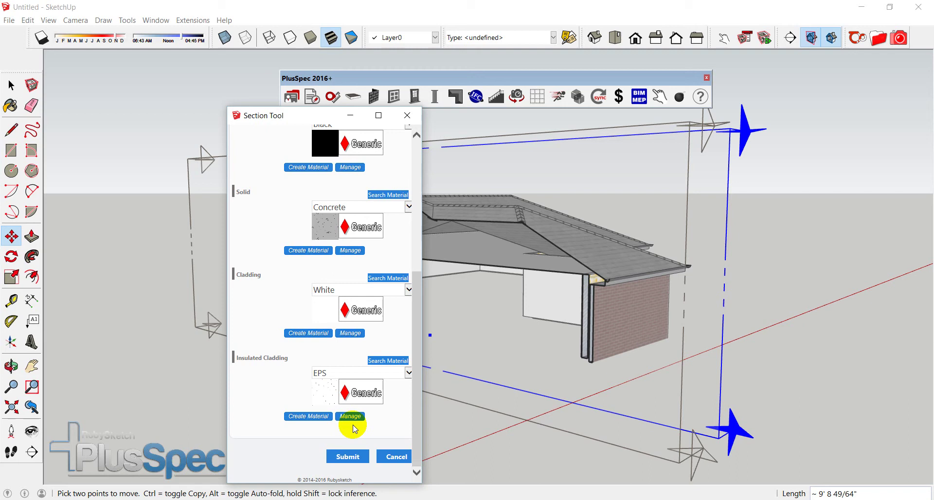
click(345, 456)
scroll(606, 323, up, 3)
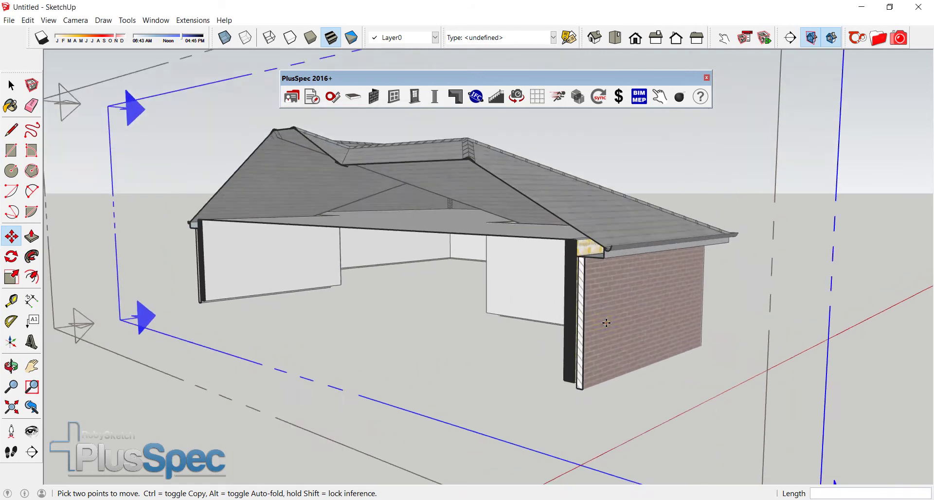
scroll(605, 323, down, 1)
Hide the section planes and cut, and select the brick wall group.
click(818, 39)
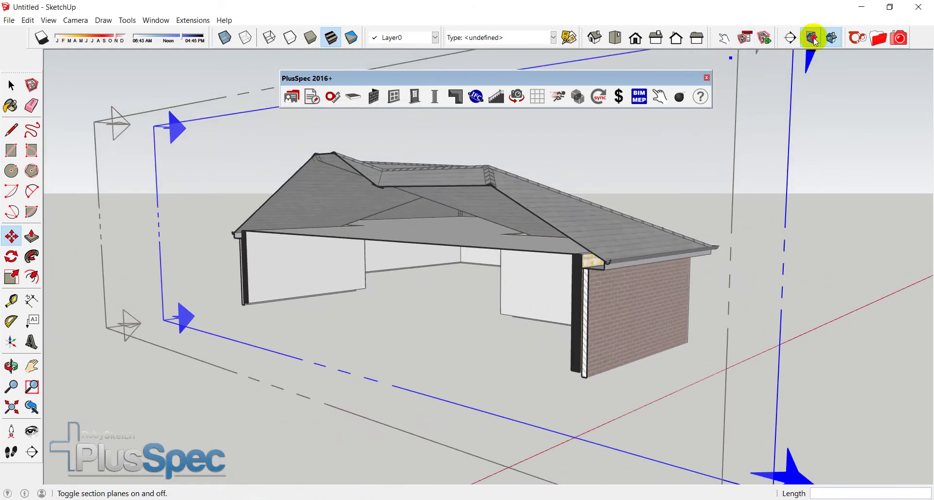
scroll(559, 275, up, 5)
middle_click(559, 276)
scroll(558, 276, down, 8)
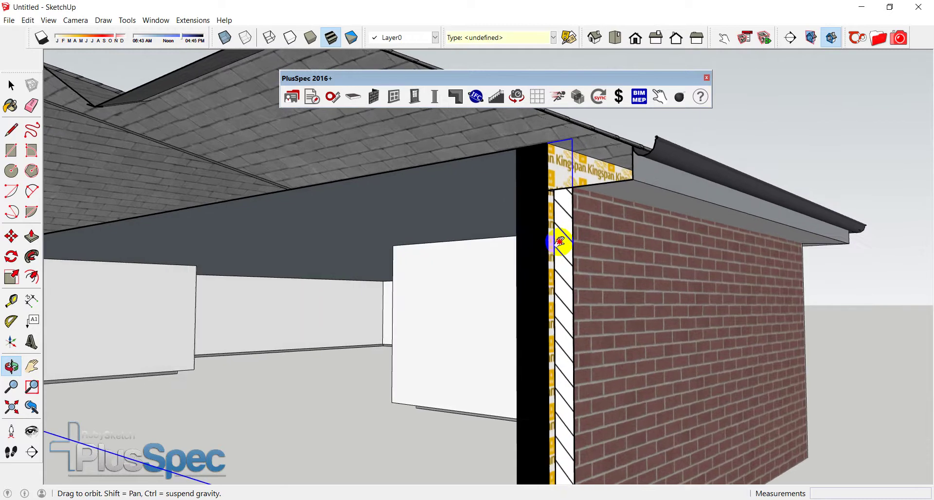
key(space)
click(493, 277)
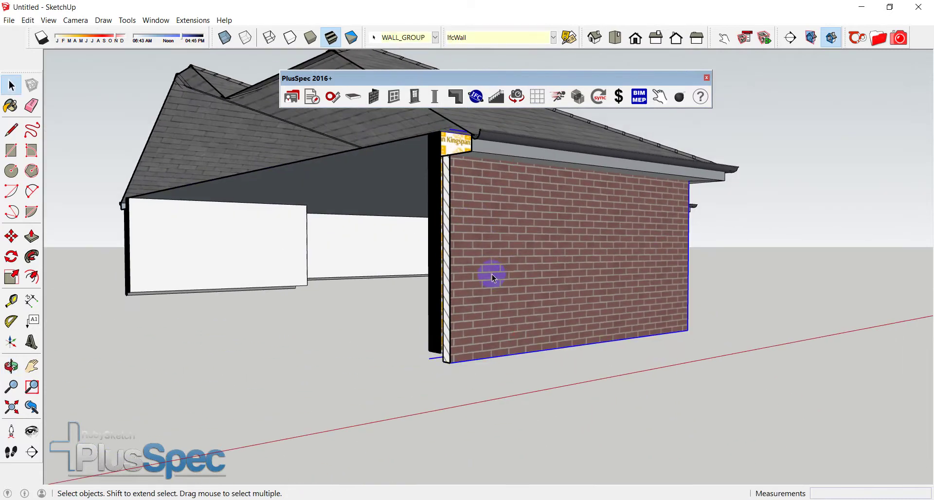
click(403, 103)
click(831, 38)
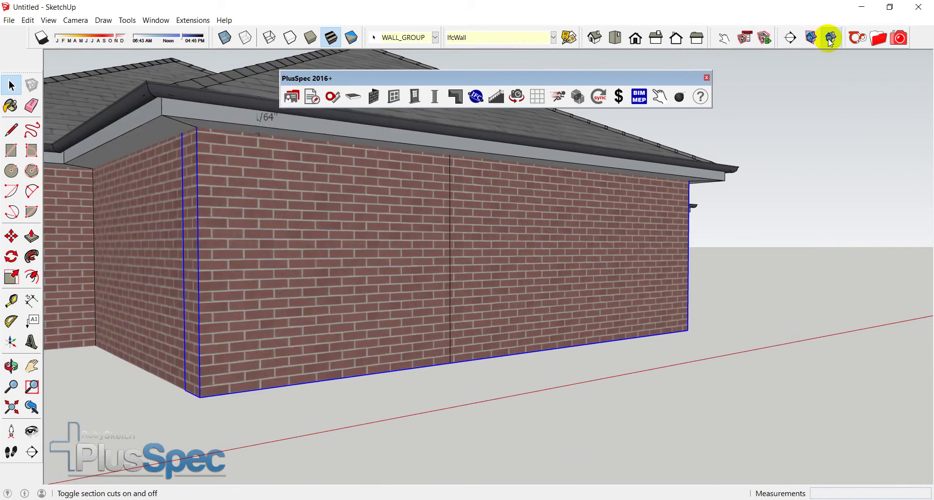
scroll(498, 258, up, 1)
scroll(467, 273, down, 2)
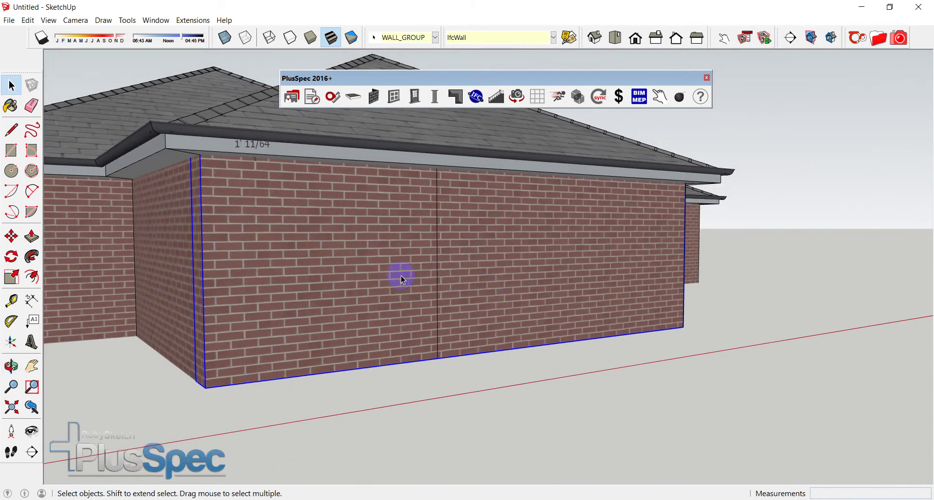
Insert a 40"-high aluminium double-hung window with 84" header height into the wall.
click(394, 96)
click(35, 35)
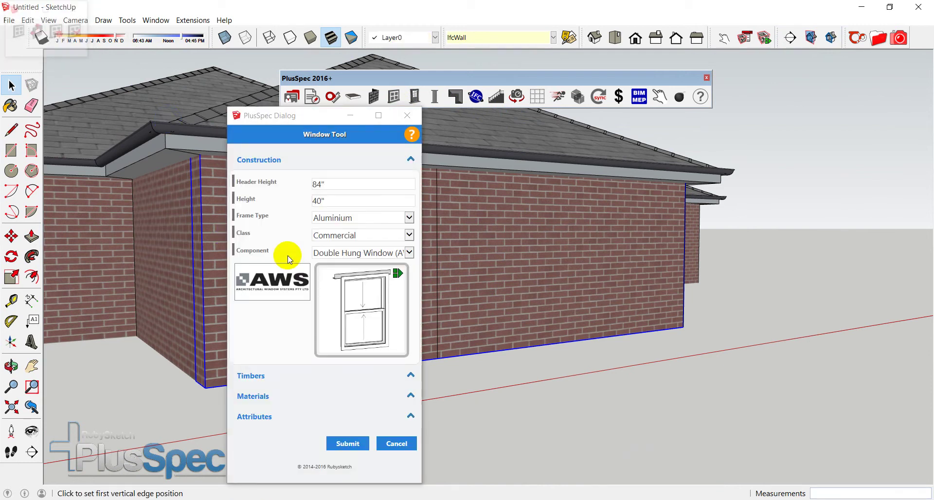
click(349, 443)
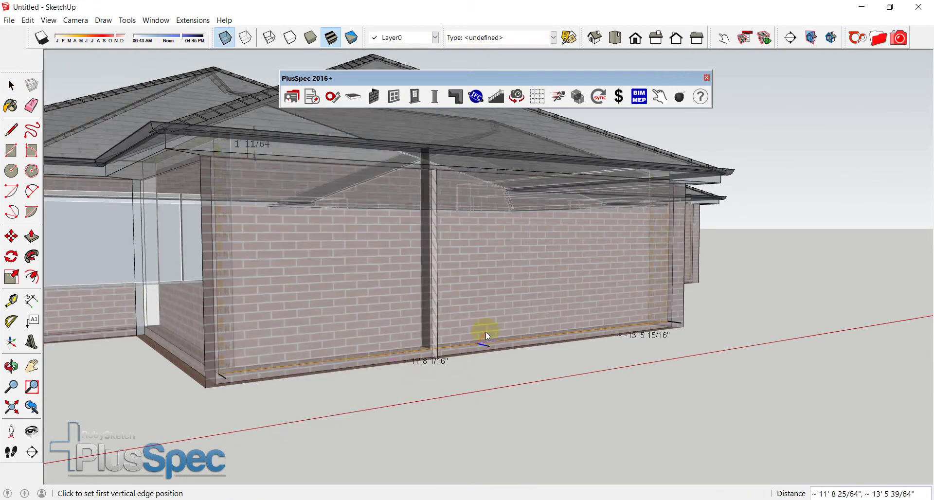
click(477, 333)
click(395, 343)
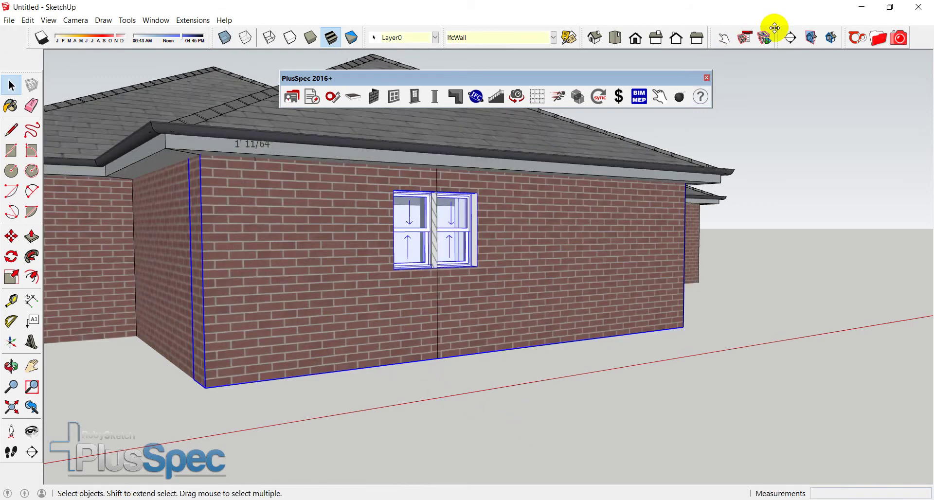
click(811, 38)
scroll(542, 279, down, 5)
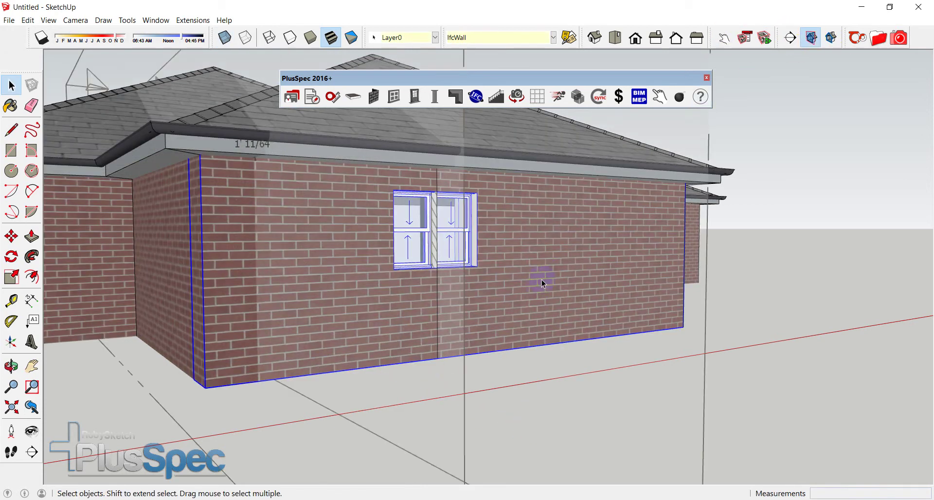
Select the section plane and make it the Active Cut.
middle_drag(541, 279, 552, 340)
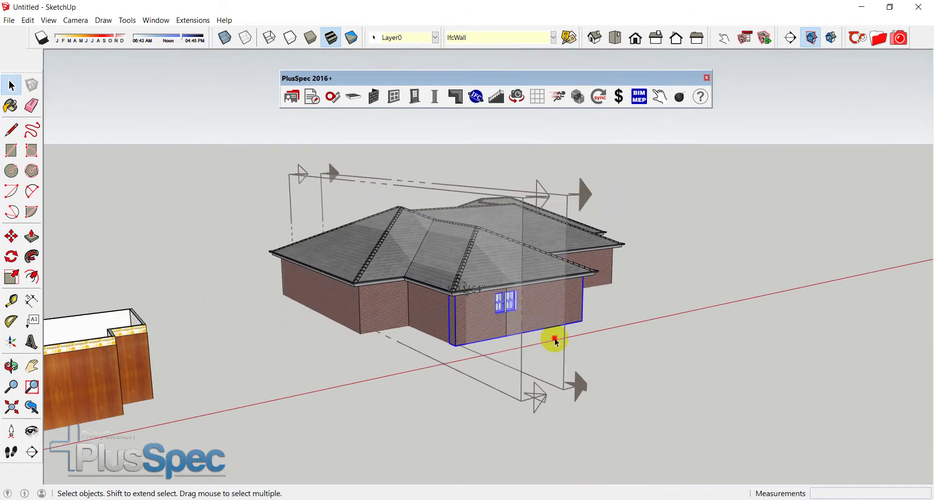
click(555, 341)
key(m)
click(558, 345)
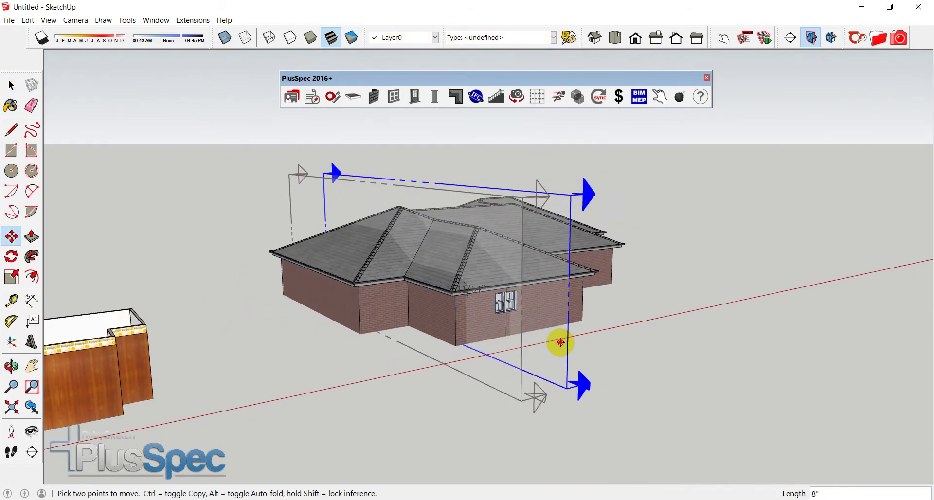
scroll(557, 345, up, 4)
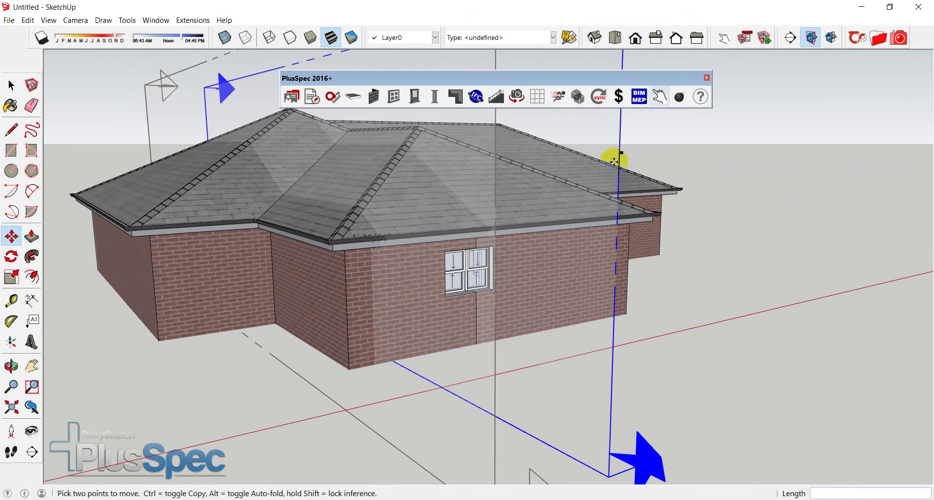
right_click(606, 141)
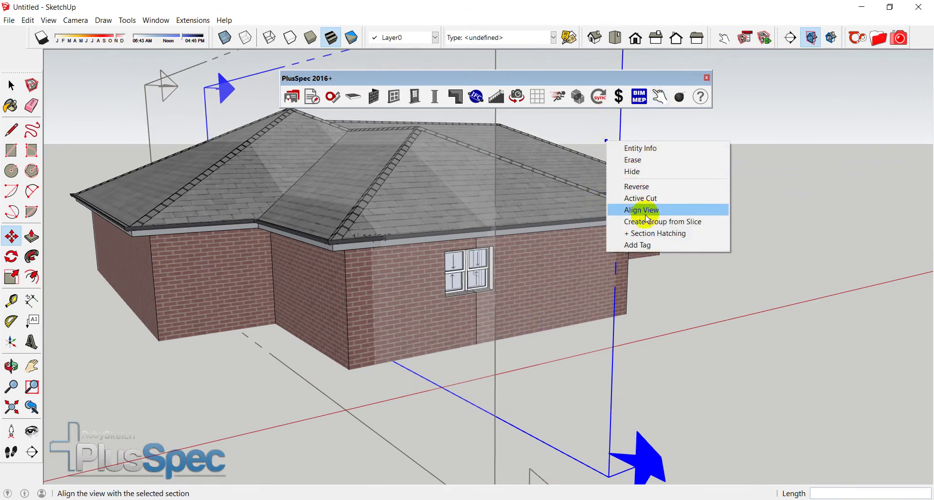
click(641, 199)
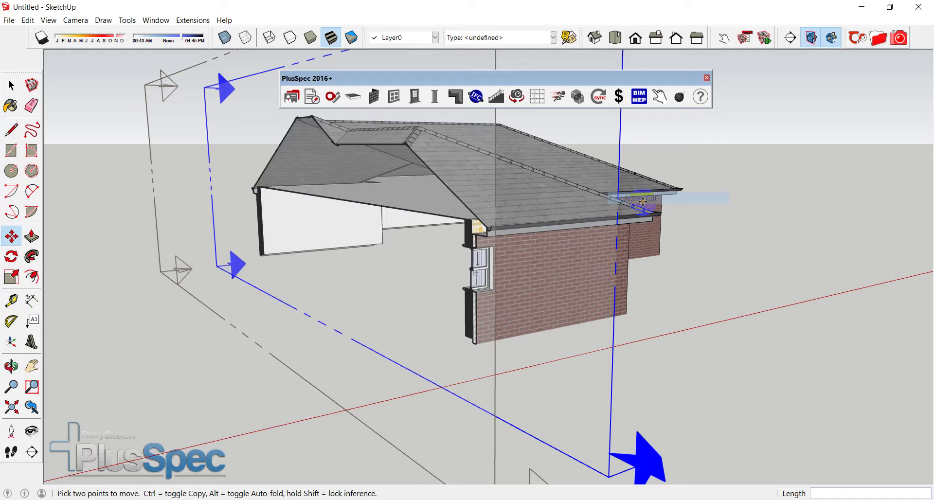
Move the section cut along the red axis through the new window and hide plane outlines.
scroll(481, 277, up, 8)
scroll(482, 284, down, 10)
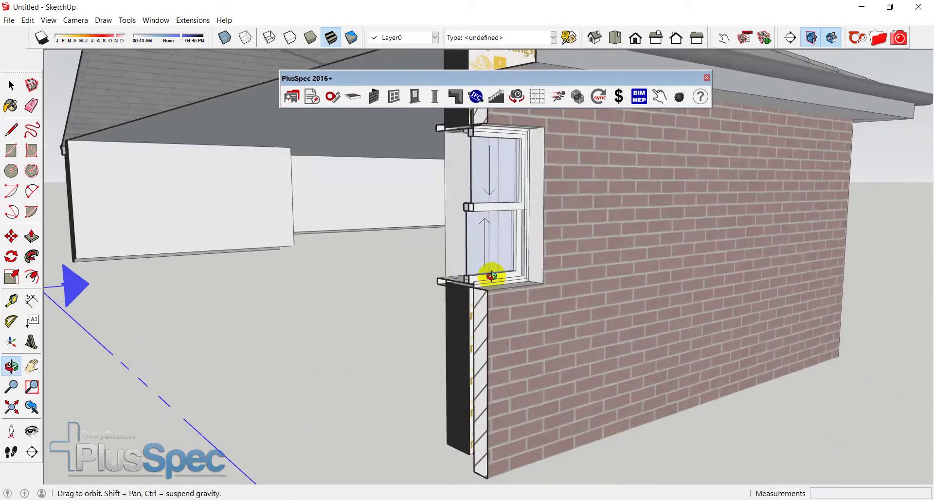
key(m)
click(542, 338)
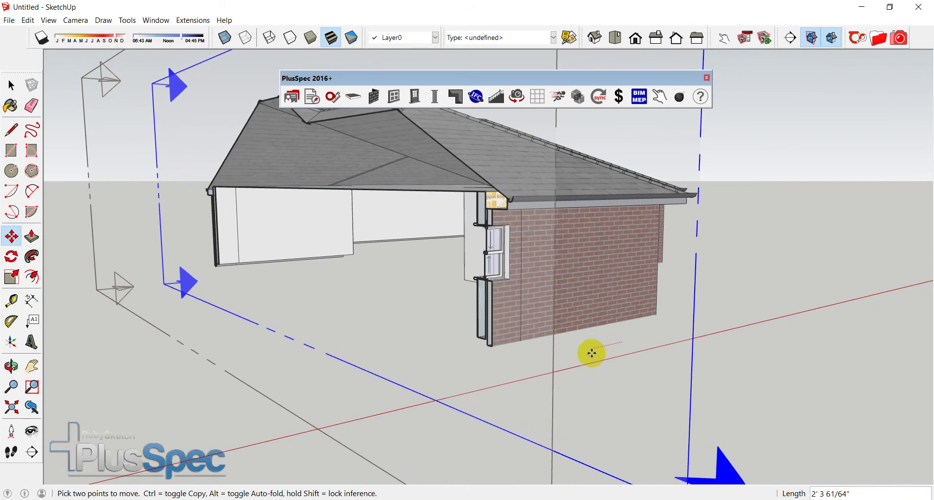
click(583, 324)
click(811, 37)
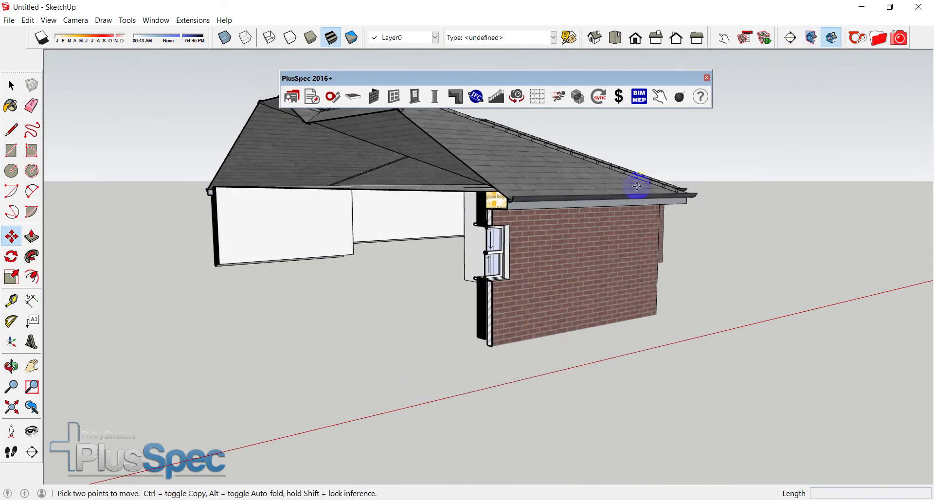
middle_drag(635, 183, 518, 300)
scroll(518, 300, up, 3)
Generate a floor face from the brick walls.
right_click(519, 298)
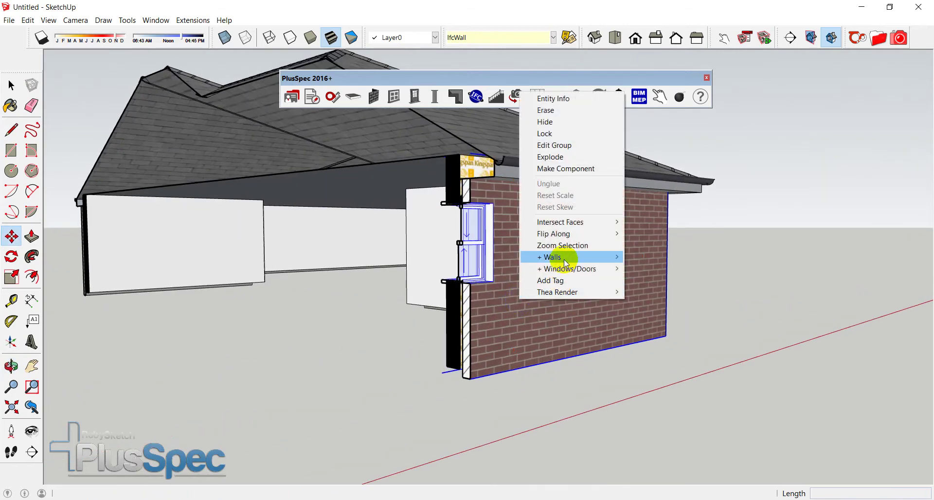
mouse_move(564, 259)
mouse_move(481, 315)
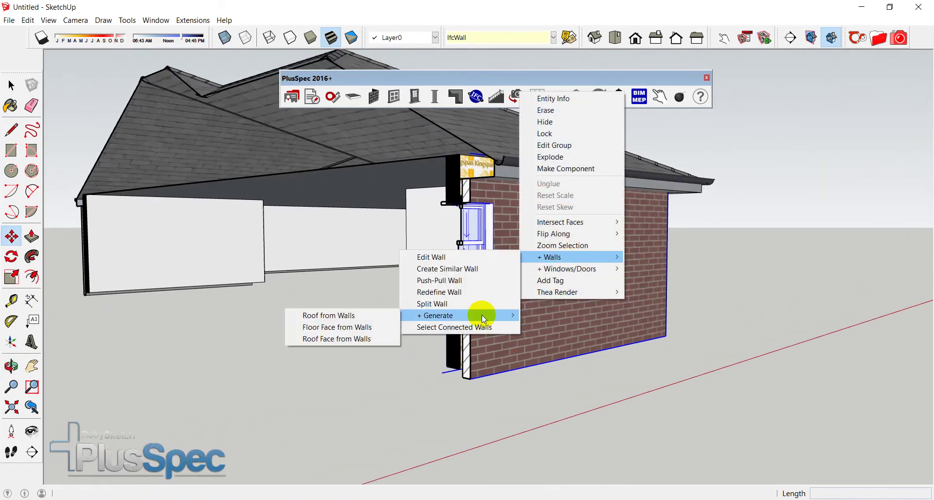
click(334, 330)
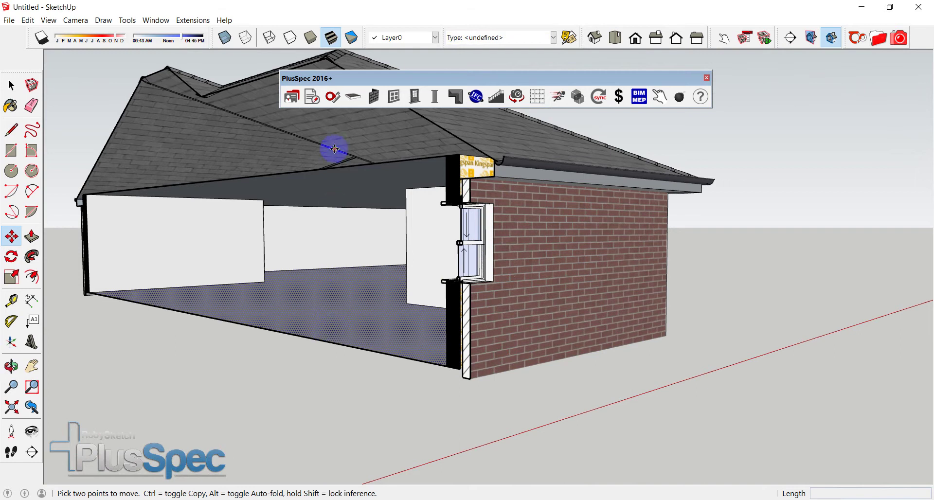
Create a 4" slab with a 36" wide, 30" deep Concrete Pier and Beam footing.
click(353, 96)
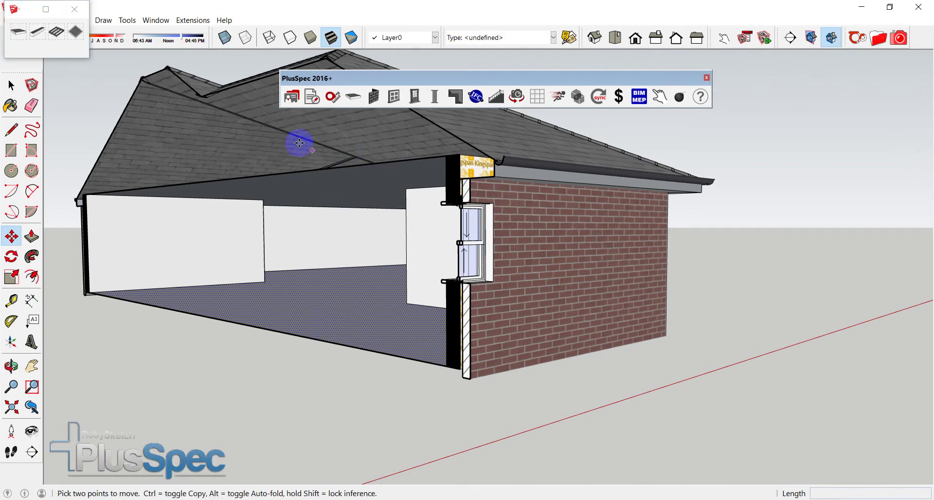
click(19, 35)
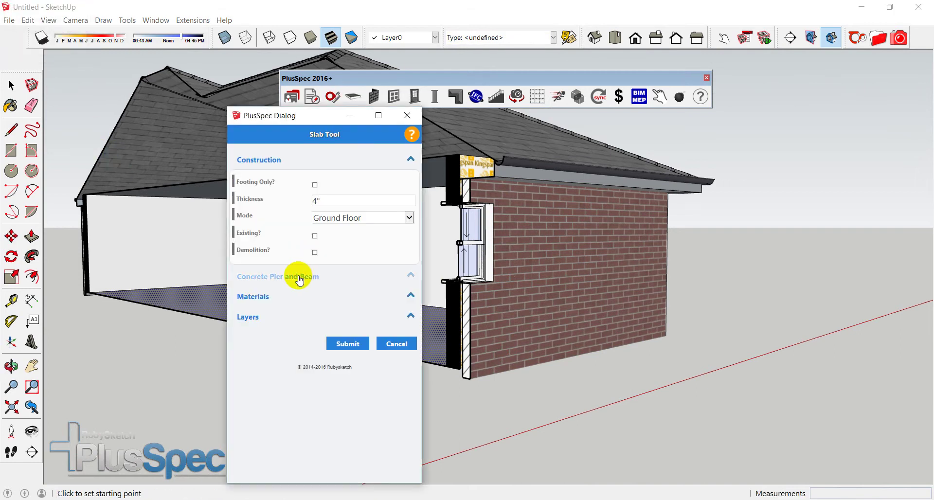
click(299, 276)
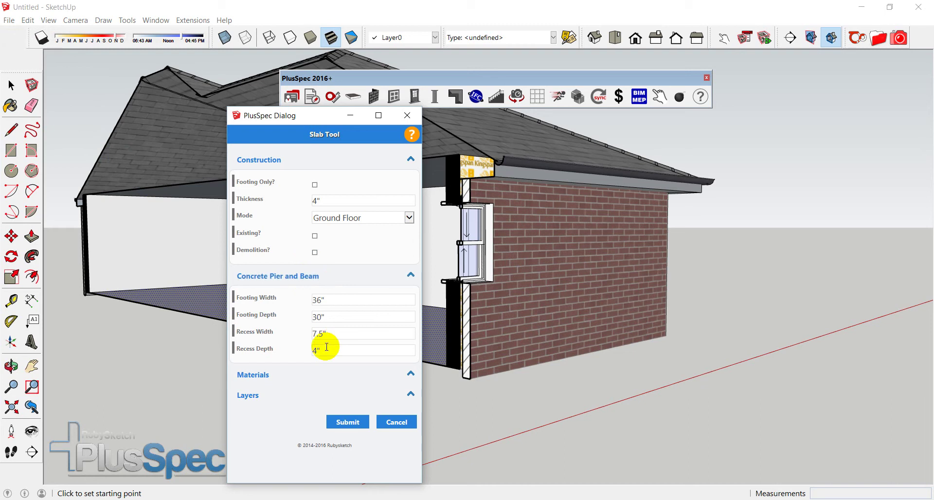
click(348, 422)
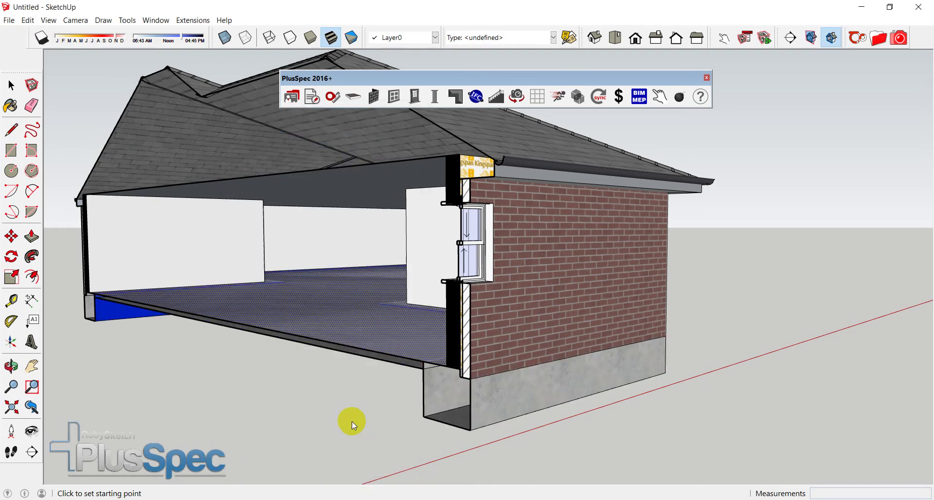
scroll(448, 349, down, 2)
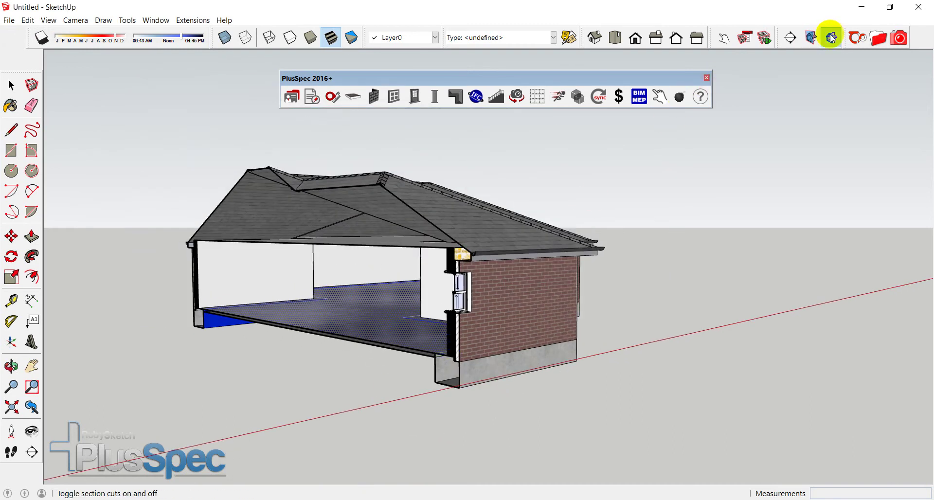
click(809, 38)
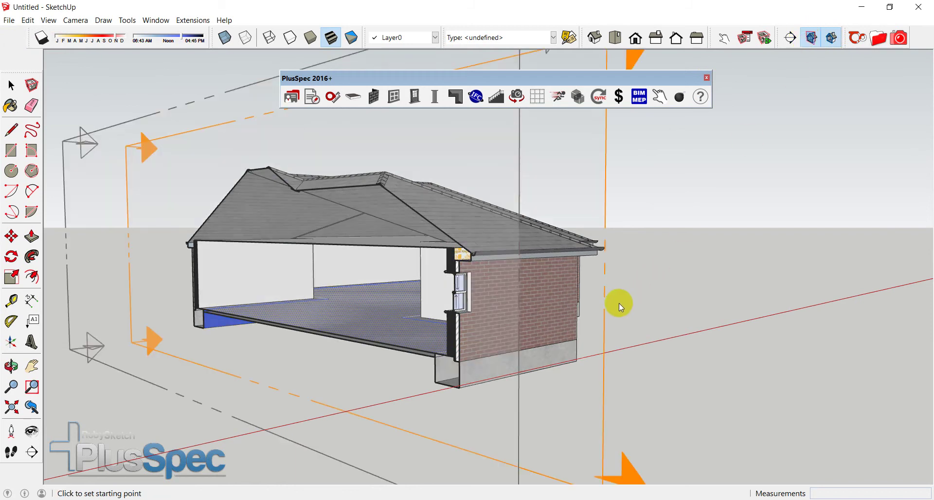
key(space)
click(601, 332)
key(m)
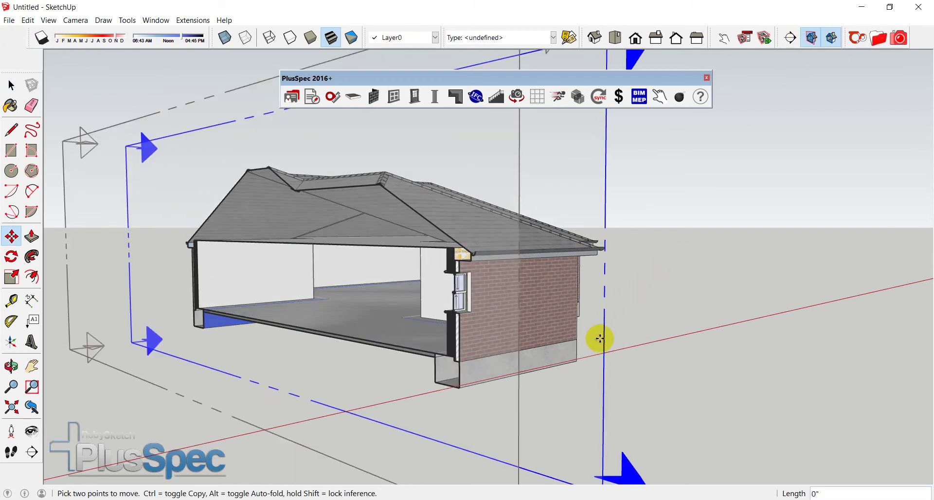
click(809, 38)
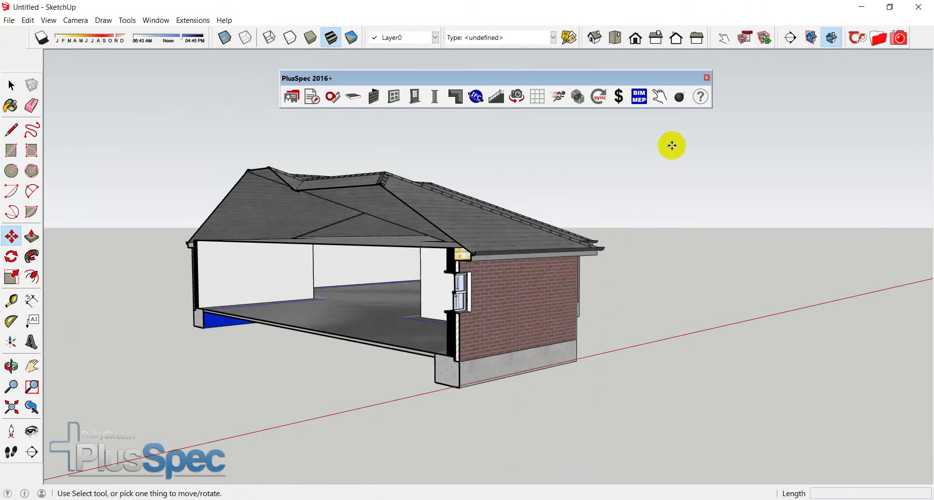
scroll(446, 361, up, 10)
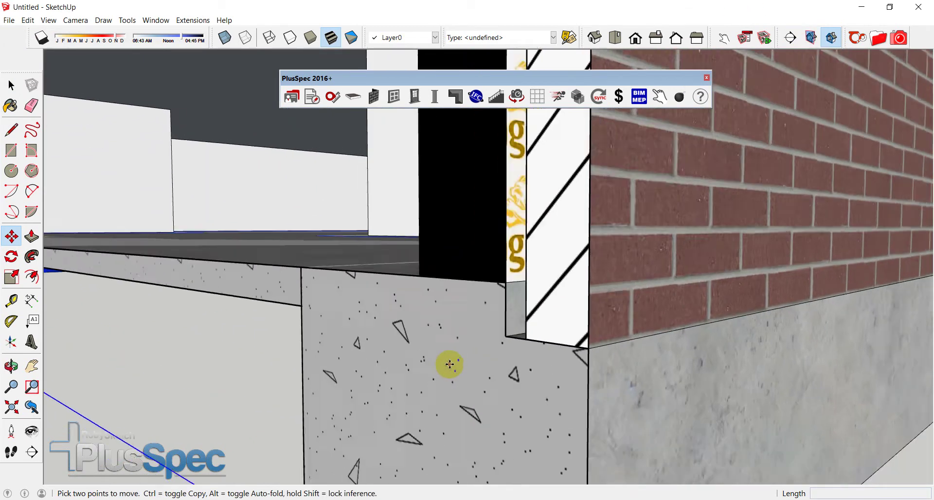
scroll(450, 363, down, 10)
middle_drag(454, 354, 409, 267)
Generate the full PlusSpec plan, elevation and section scenes with Scene Set All.
key(m)
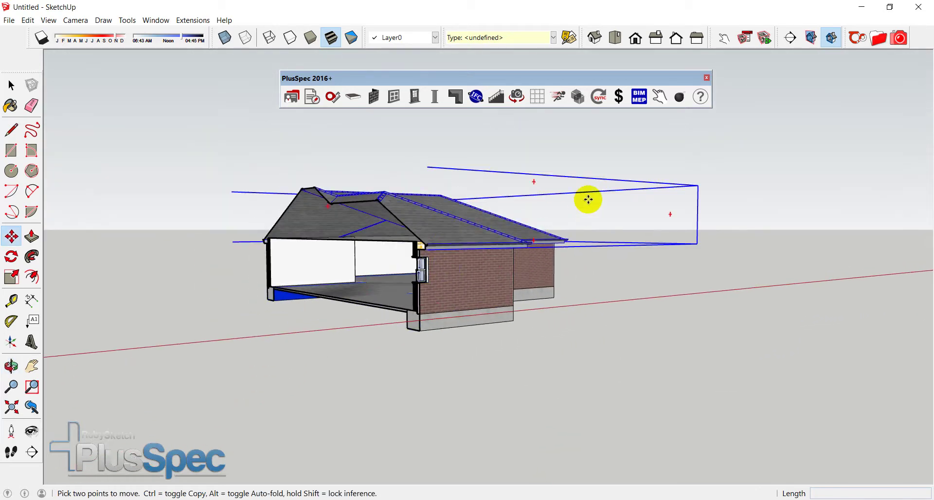
key(space)
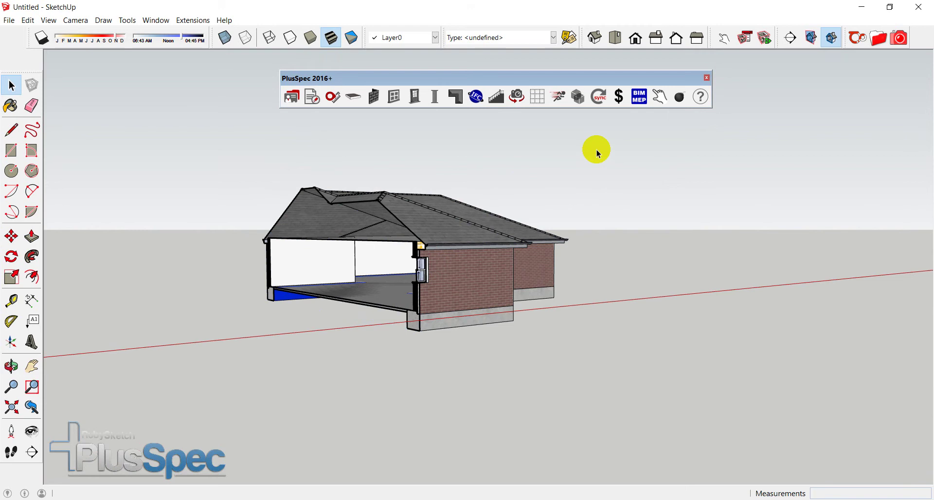
click(518, 97)
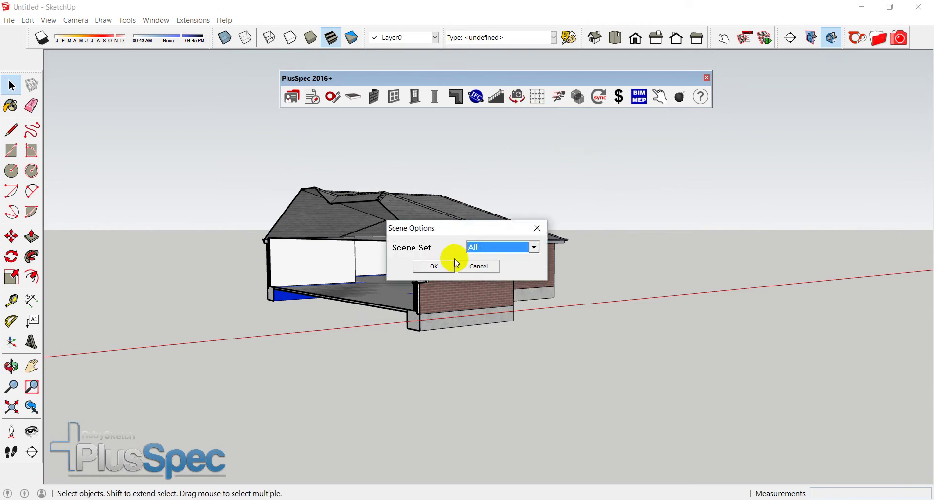
click(442, 265)
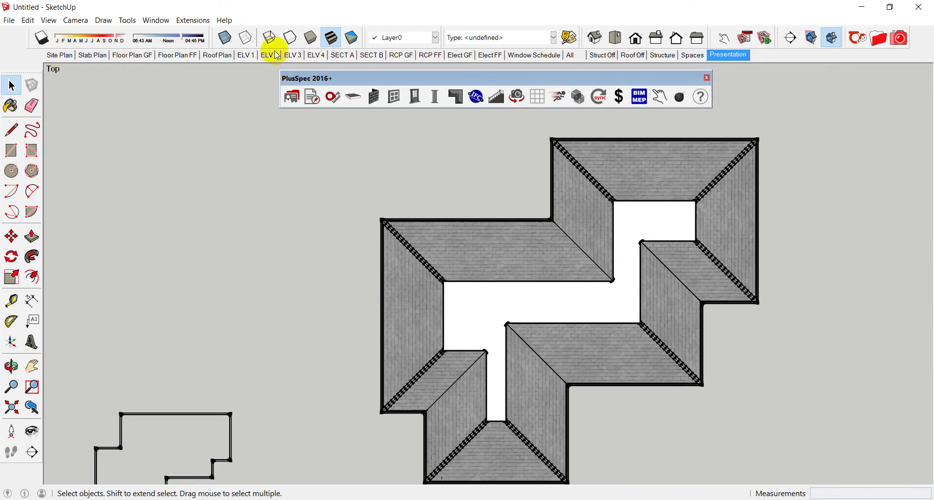
In the ELV 1 scene, delete the stray wall panel and 1:2 marker.
click(246, 55)
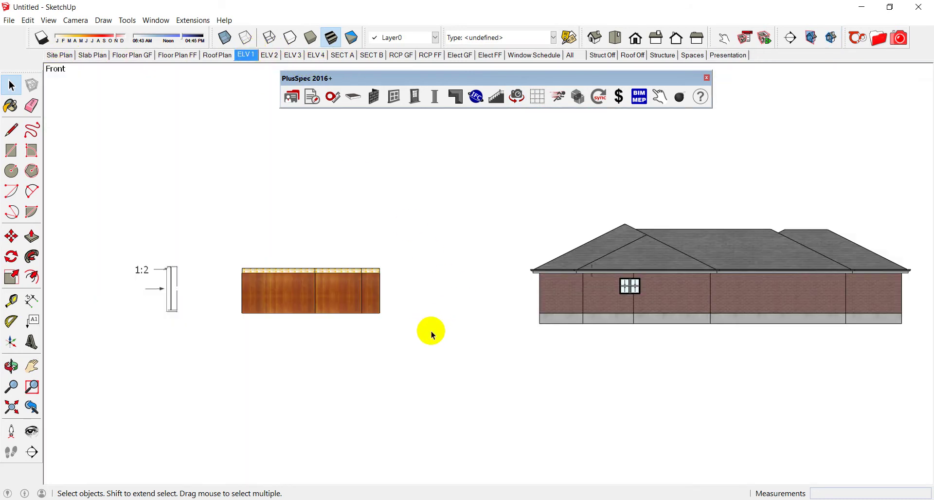
drag(432, 334, 131, 222)
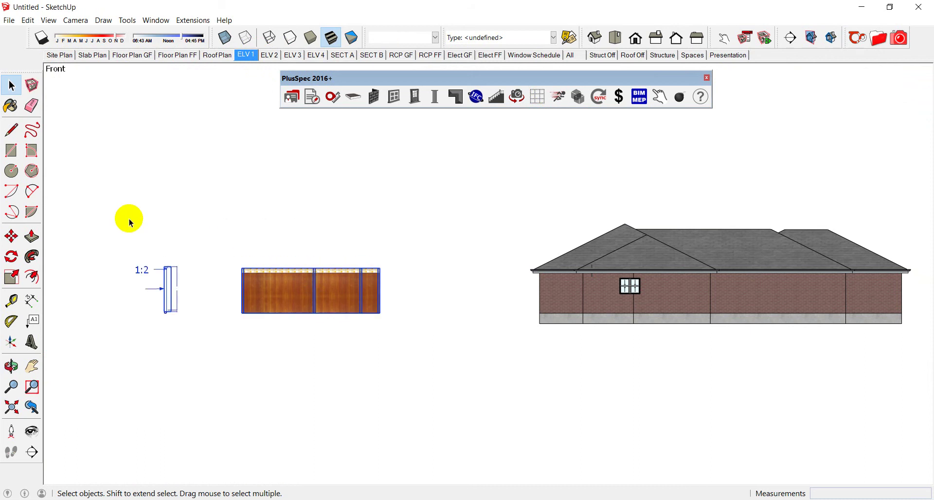
key(Delete)
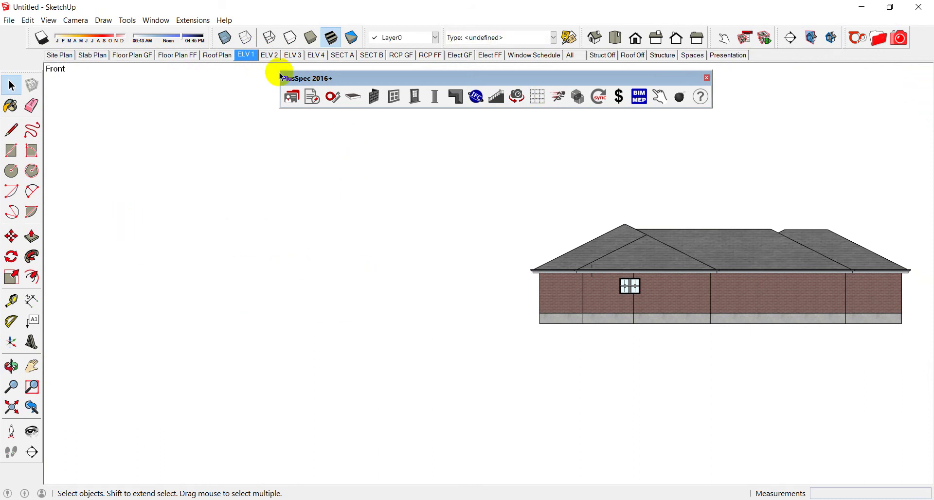
click(247, 56)
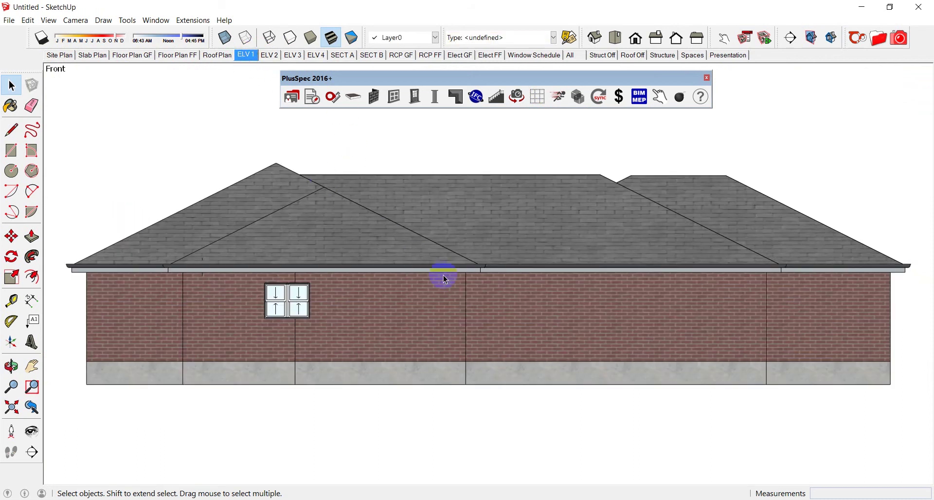
From the ELV 2 elevation, insert a double-hung aluminium window in the right wall's middle bay.
click(270, 55)
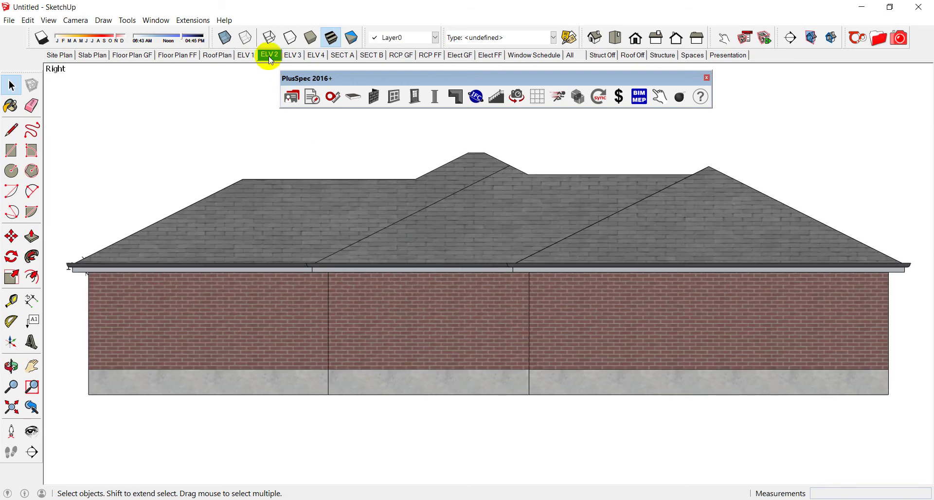
click(481, 322)
click(394, 96)
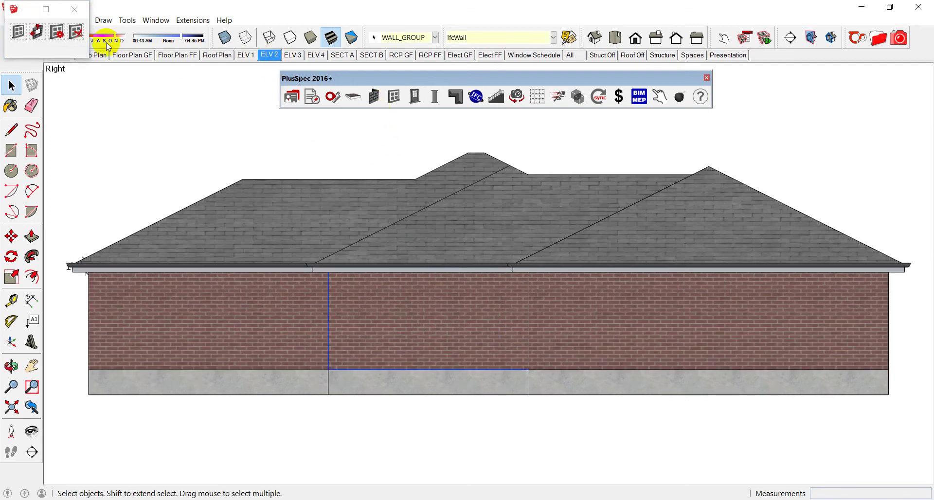
click(17, 30)
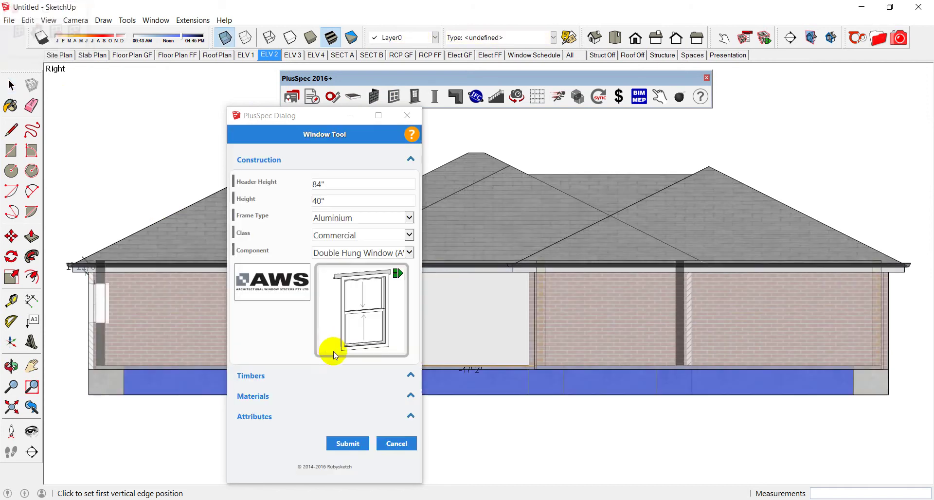
click(346, 442)
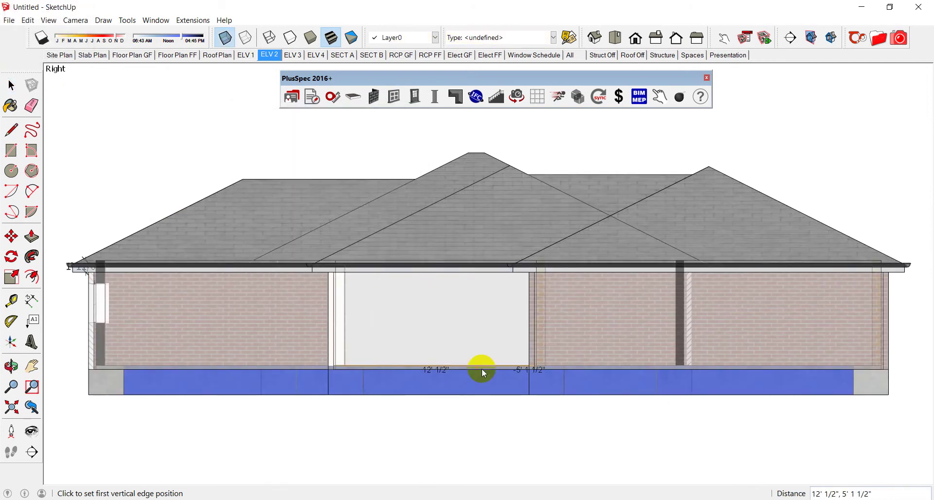
click(506, 369)
click(411, 361)
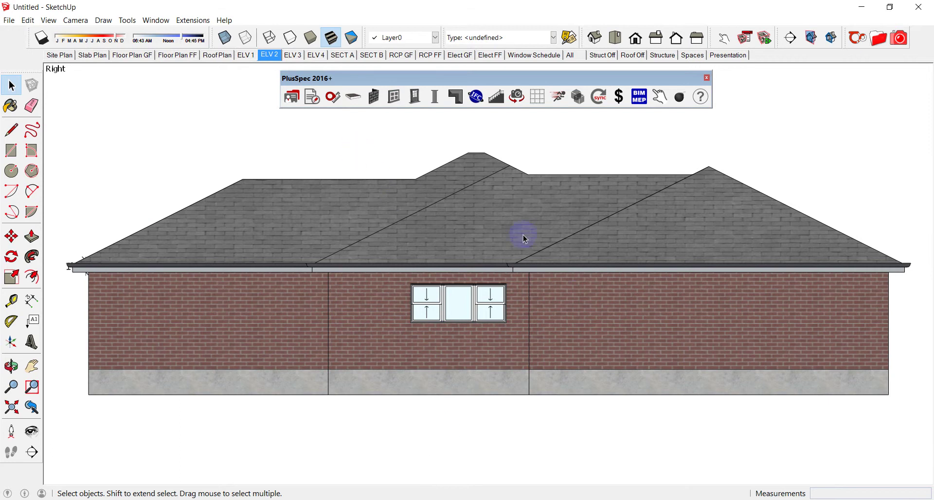
middle_drag(525, 238, 333, 365)
Select the entire roof group and generate rafters at 24" spacing with the Rafter Tool.
scroll(519, 336, up, 4)
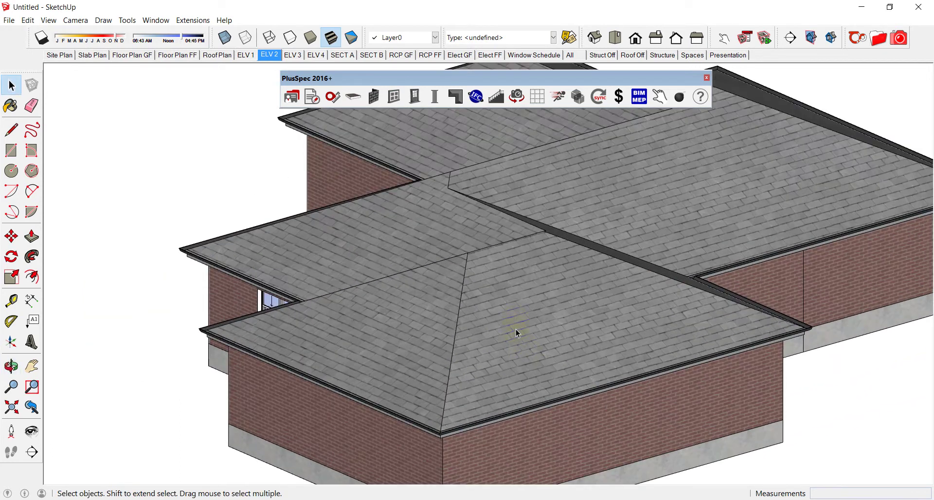
double_click(515, 319)
triple_click(516, 322)
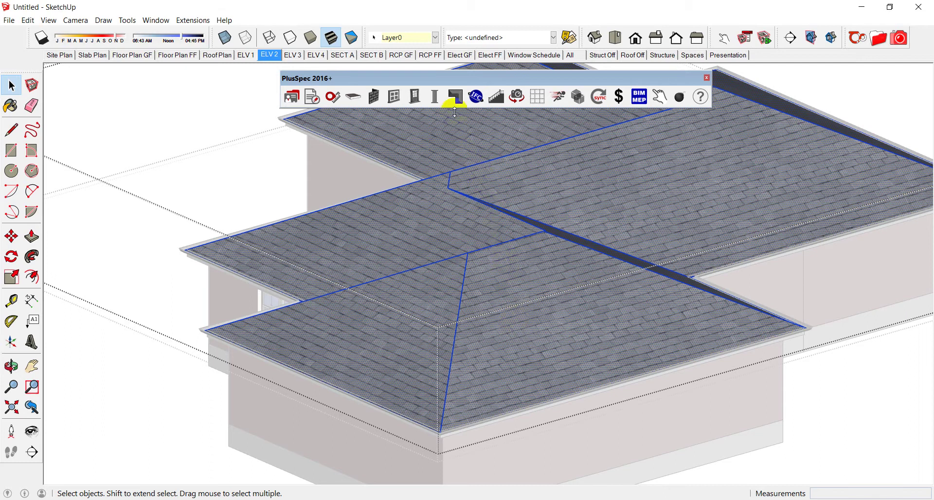
click(455, 96)
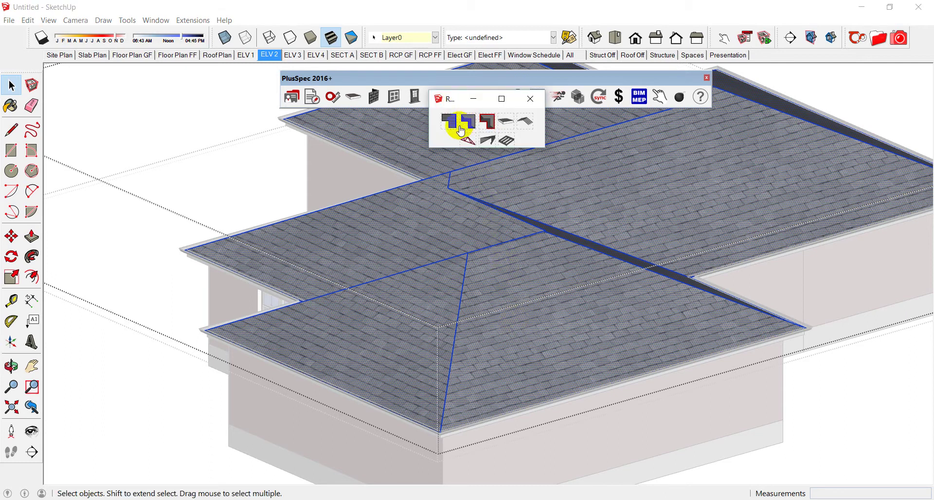
click(525, 123)
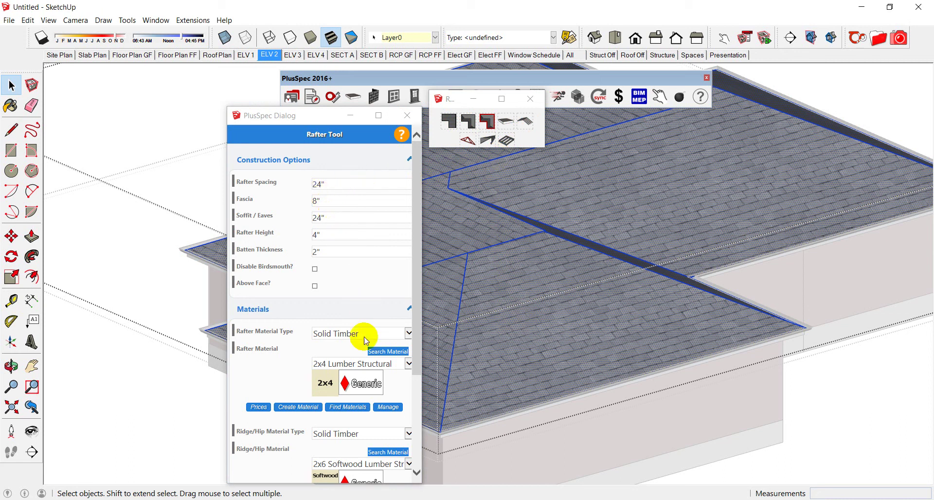
drag(414, 348, 421, 440)
click(364, 453)
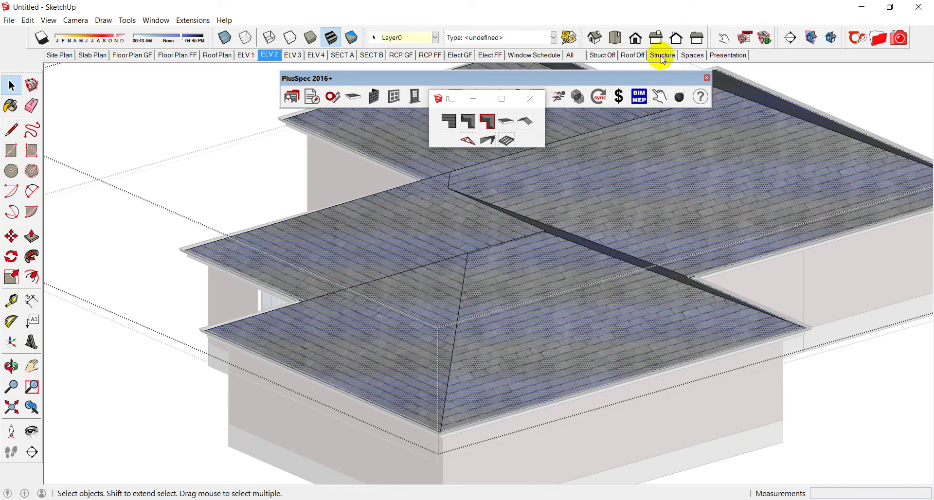
Switch to the Structure scene and orbit to inspect the hip-roof rafter framing.
click(662, 59)
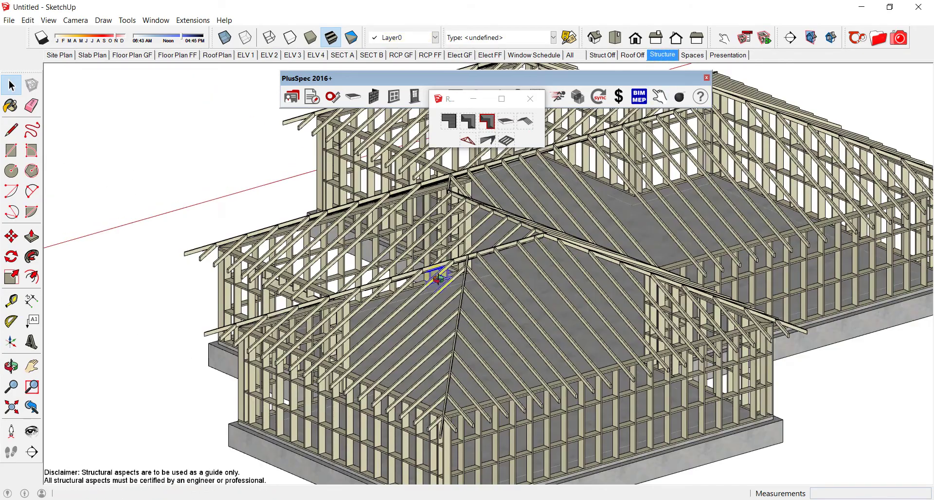
middle_drag(434, 272, 577, 423)
scroll(536, 291, up, 6)
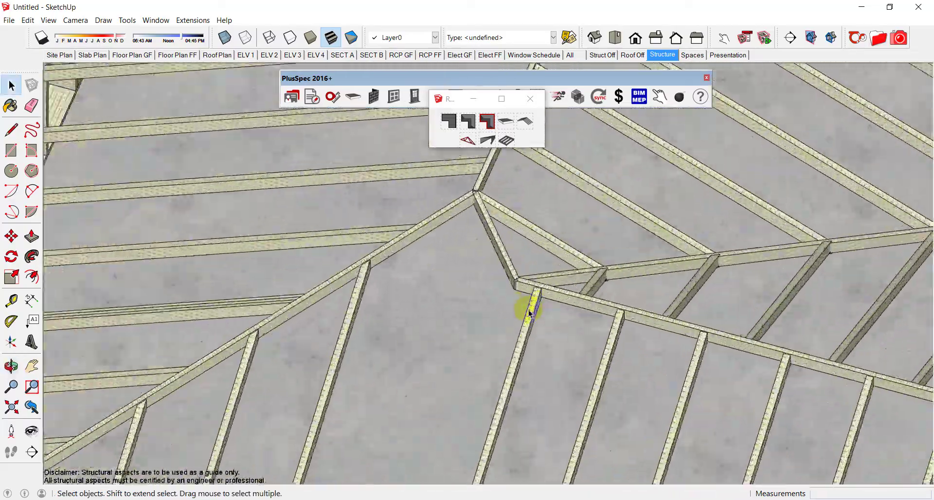
middle_drag(530, 312, 551, 335)
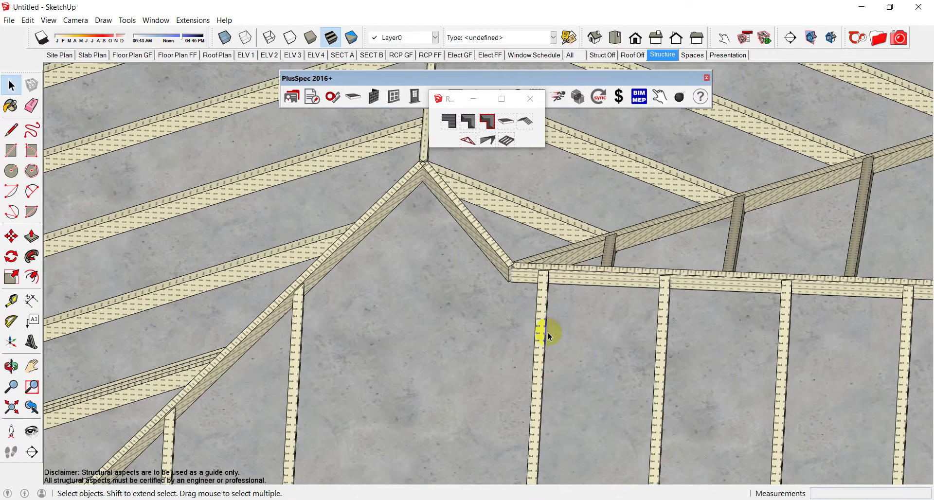
scroll(511, 324, down, 3)
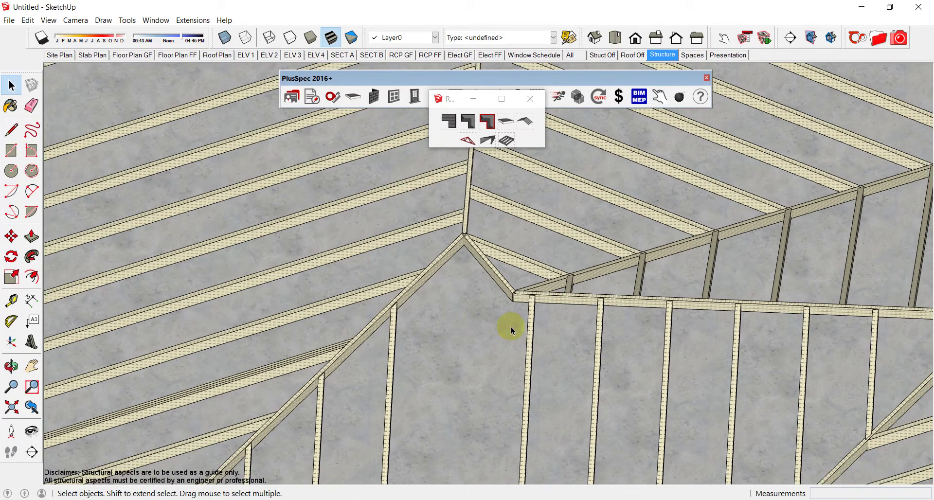
middle_drag(510, 327, 533, 321)
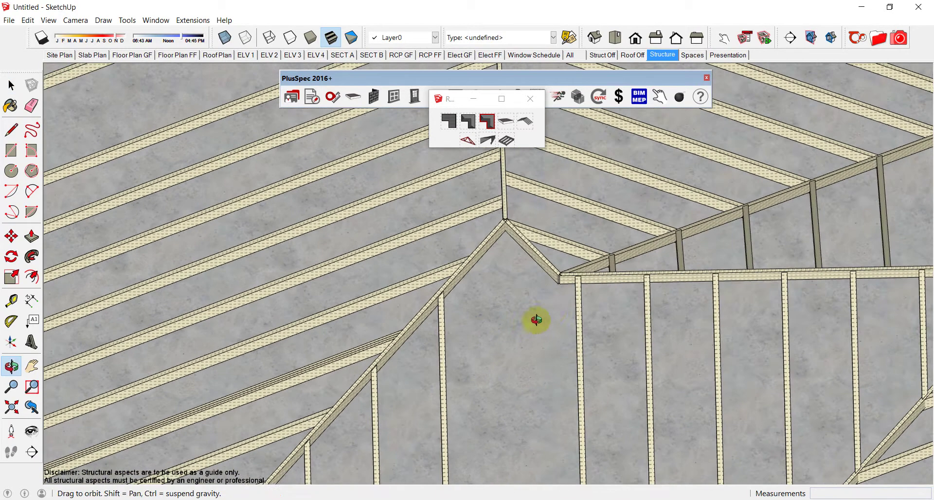
scroll(520, 257, down, 2)
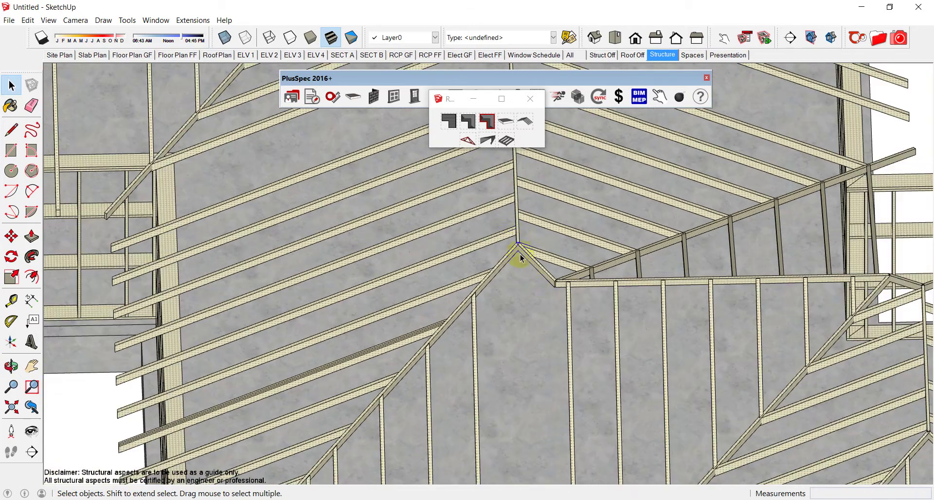
scroll(518, 246, down, 4)
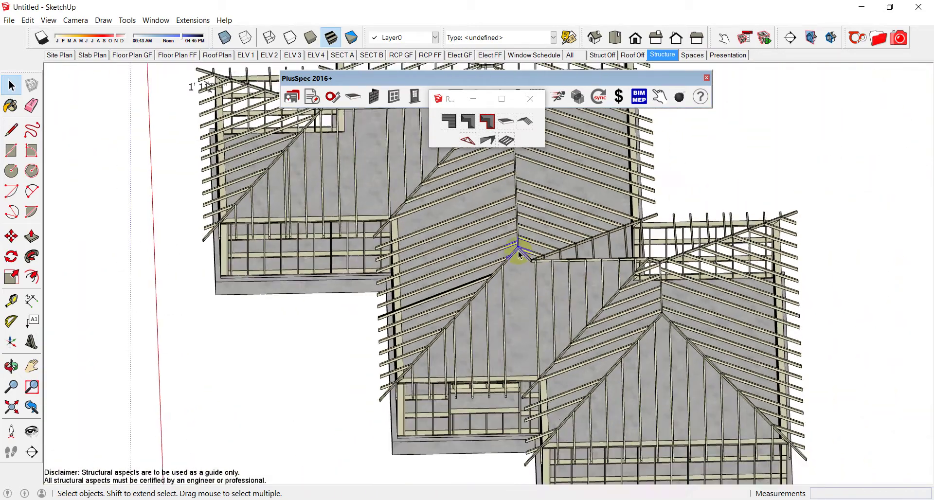
scroll(512, 386, up, 5)
scroll(508, 383, up, 5)
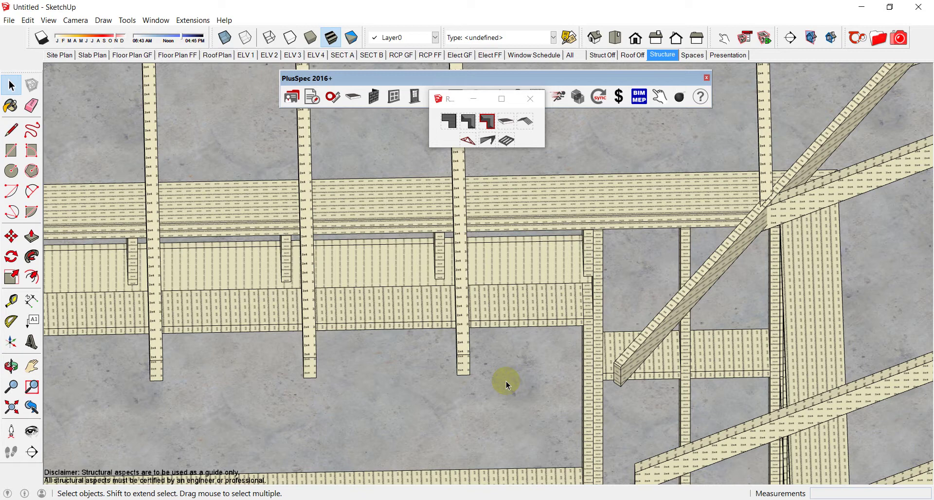
Measure across the roof framing with the Tape Measure (T) to leave a guide line.
key(t)
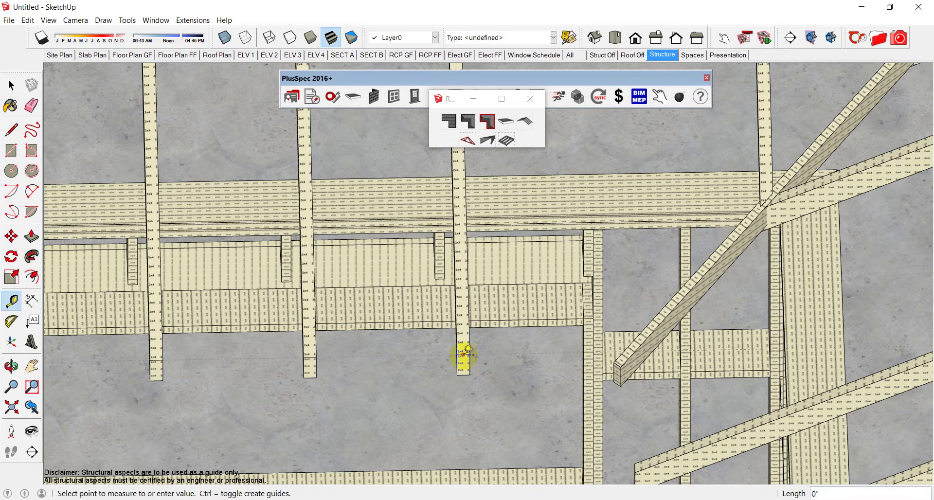
scroll(465, 351, down, 3)
click(465, 322)
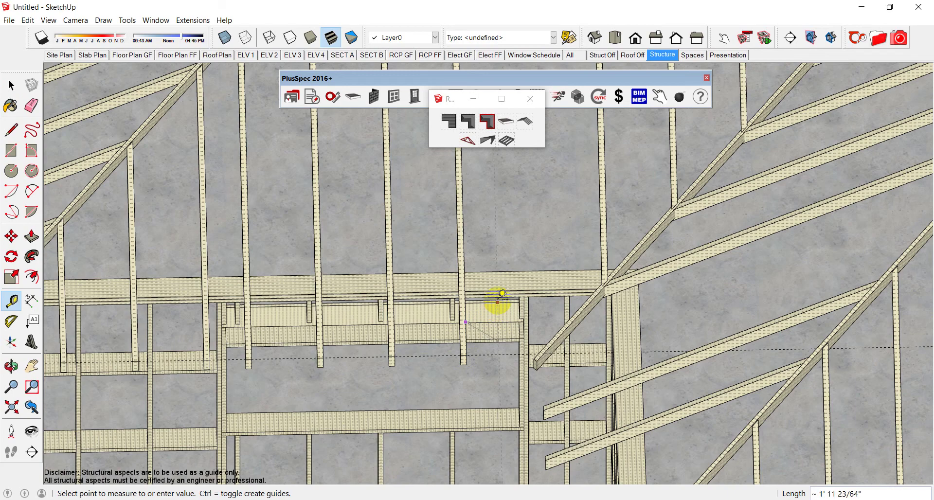
scroll(512, 238, down, 3)
middle_drag(519, 271, 544, 309)
scroll(536, 326, up, 2)
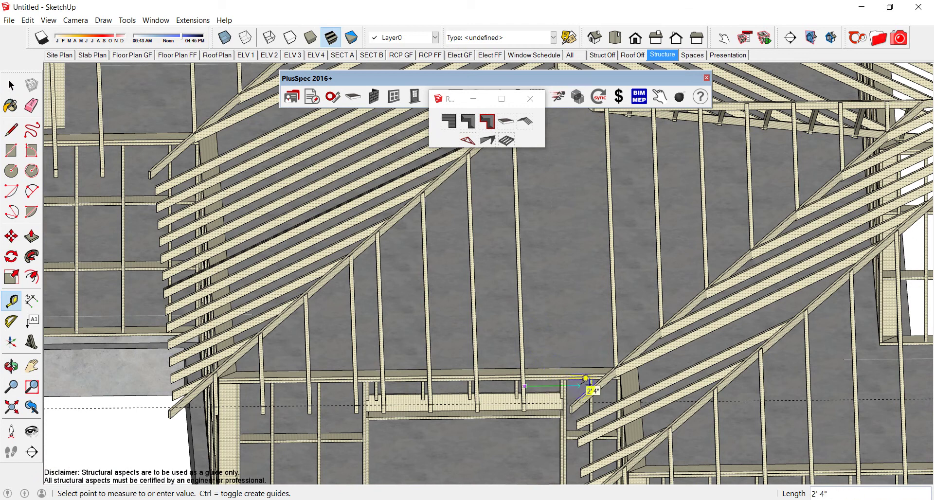
click(585, 378)
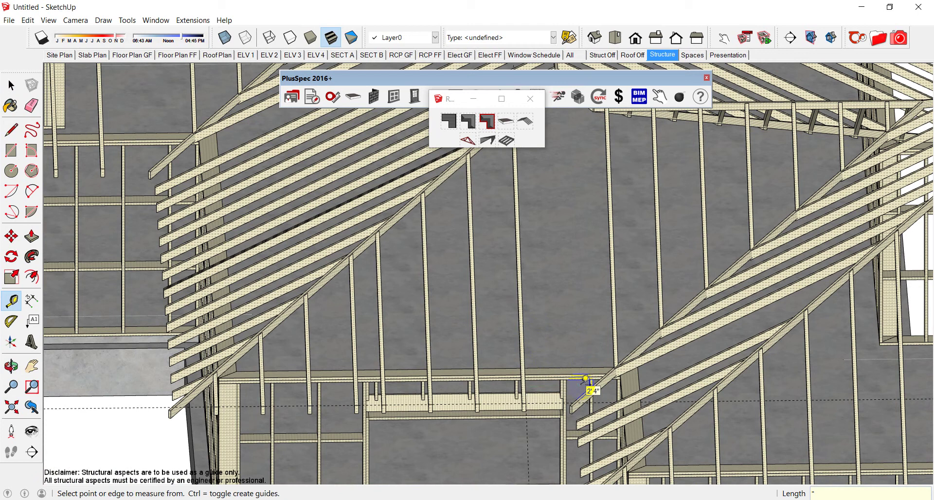
Drop a second guide from the framing edge, offset 24" across the hip-roof rafters.
click(524, 365)
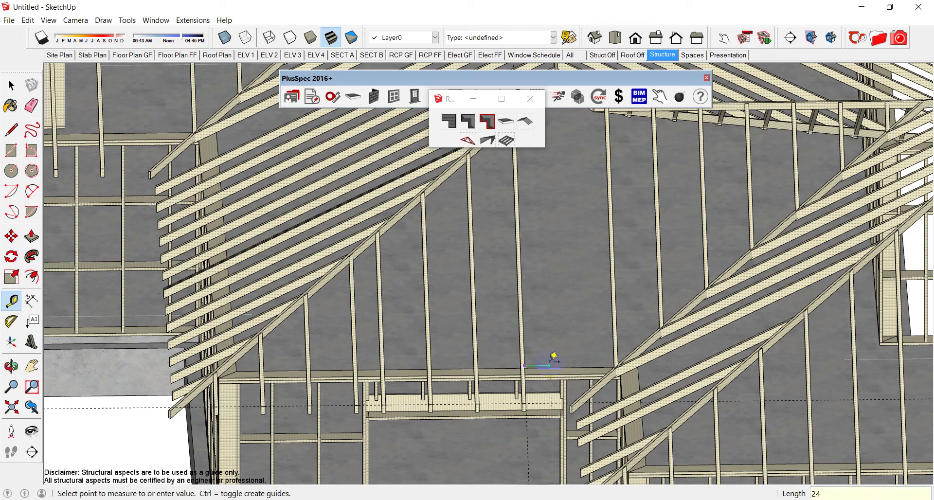
click(554, 356)
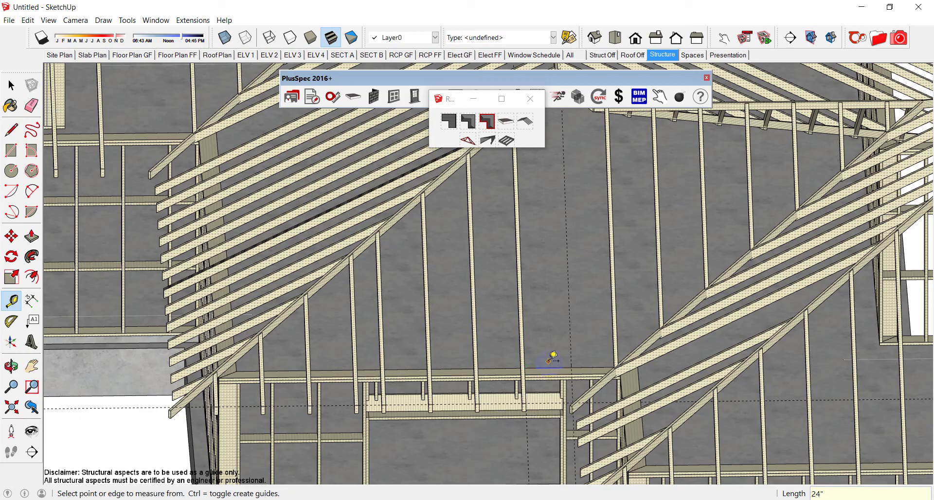
scroll(573, 389, up, 5)
middle_drag(581, 403, 649, 421)
scroll(649, 420, down, 5)
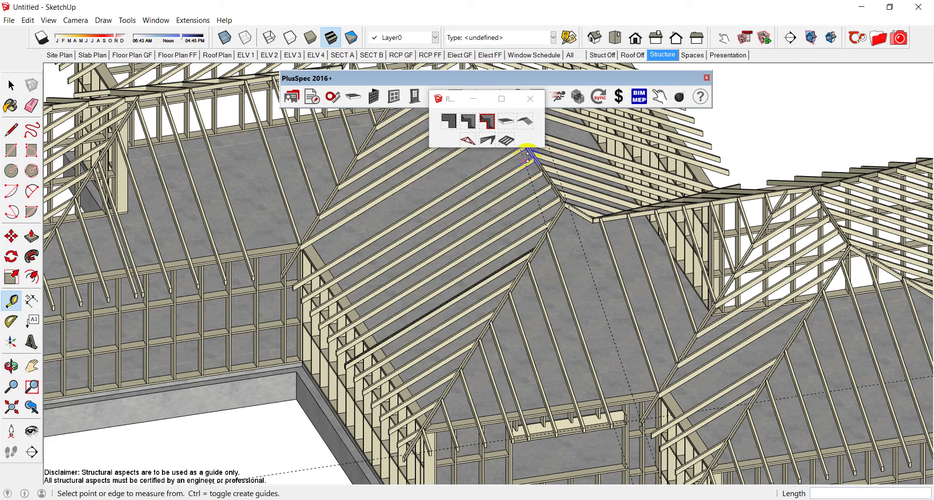
Open the PlusSpec rafter settings, expand Alternatives and start Draw Rafter From Points.
click(527, 125)
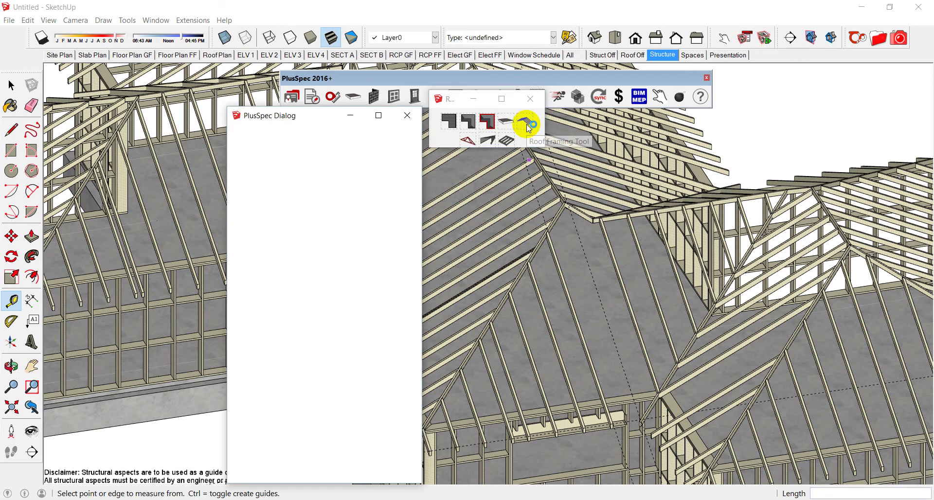
scroll(331, 271, down, 3)
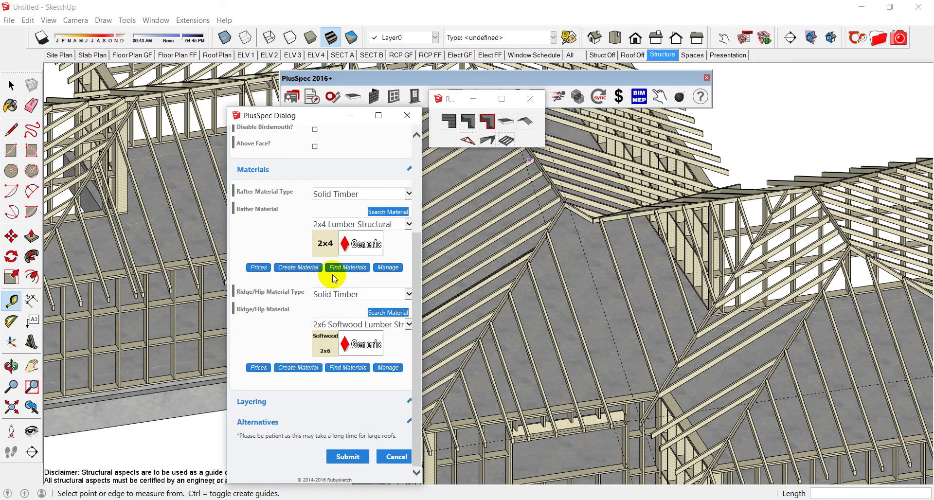
click(264, 427)
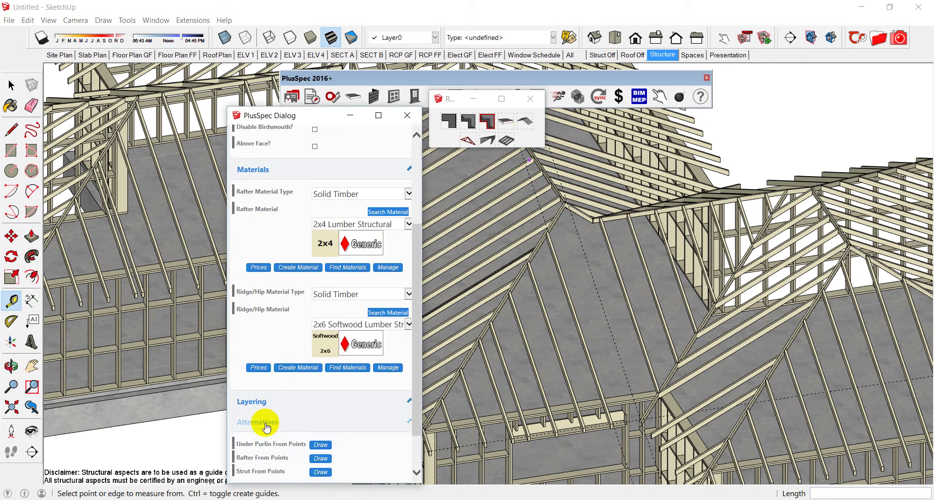
scroll(302, 373, down, 1)
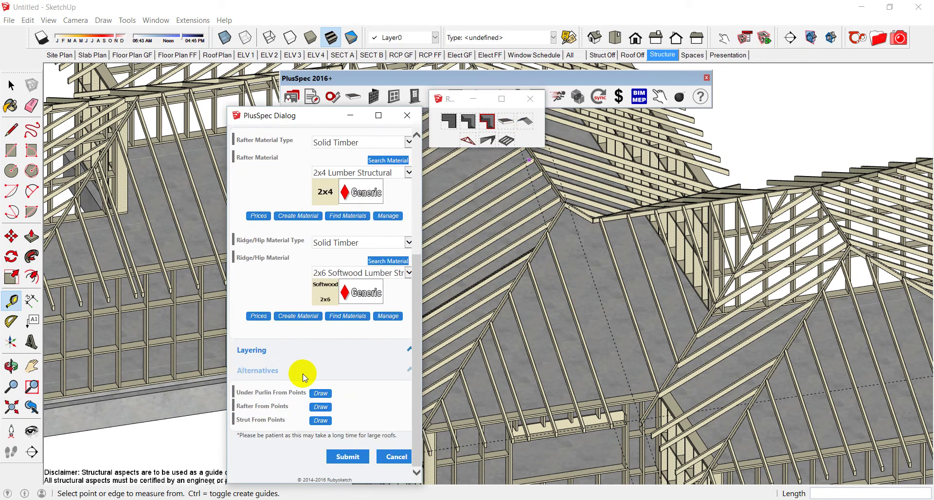
click(319, 408)
Zoom and orbit in close to the hip-rafter junction.
scroll(616, 436, up, 6)
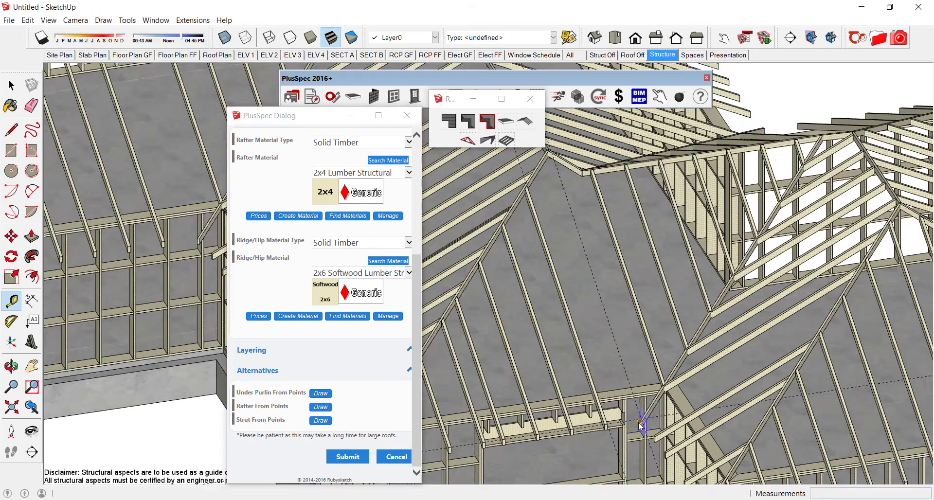
scroll(643, 418, up, 2)
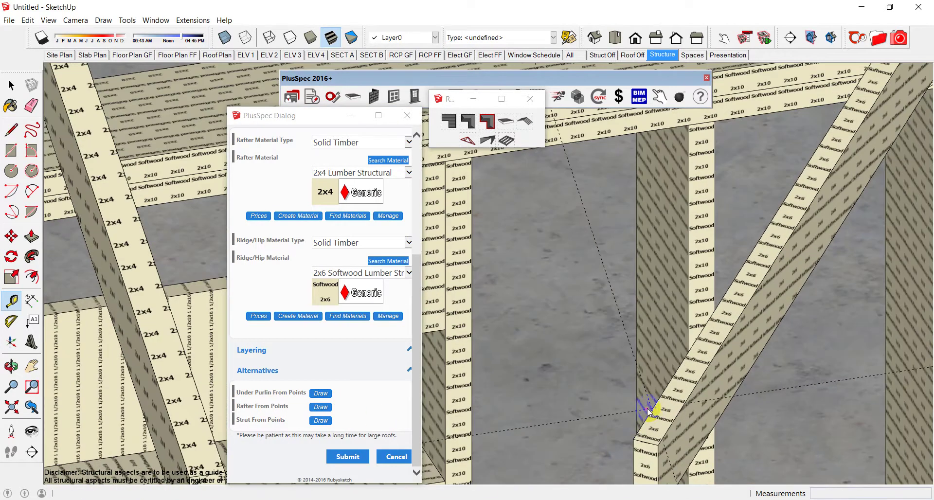
scroll(649, 410, down, 10)
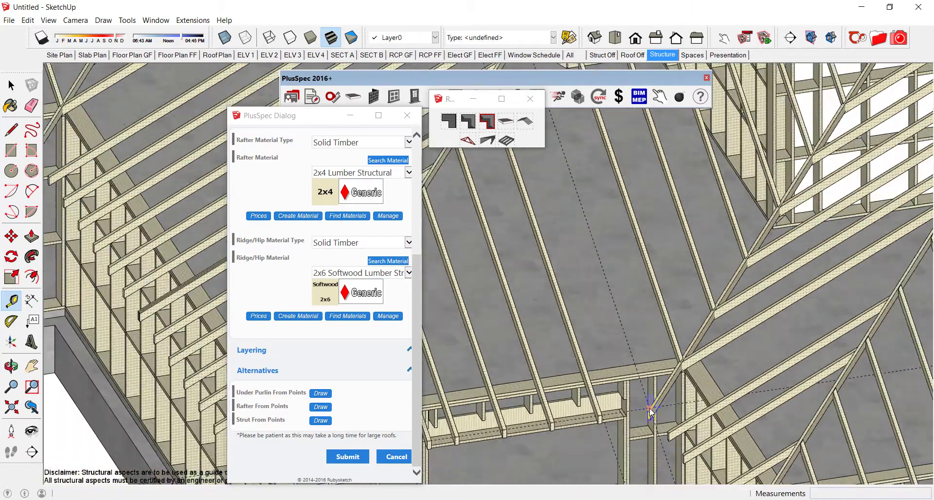
scroll(590, 232, up, 4)
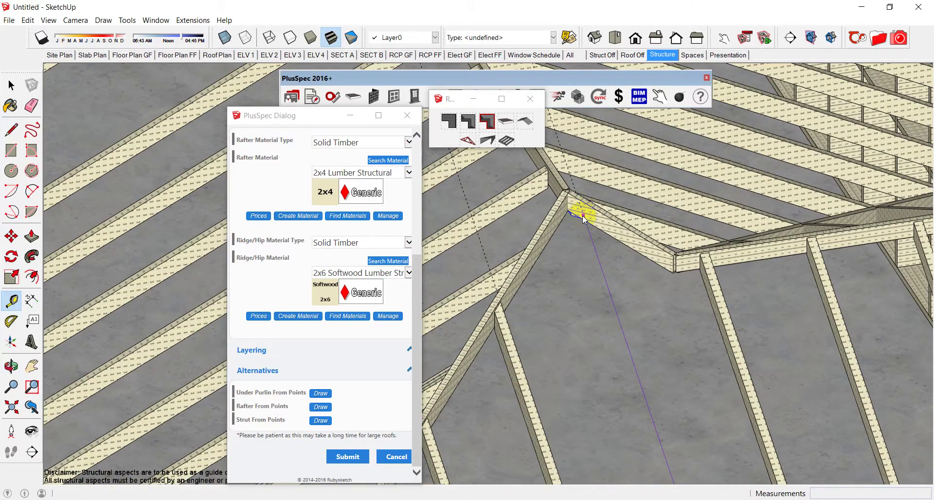
scroll(578, 209, up, 3)
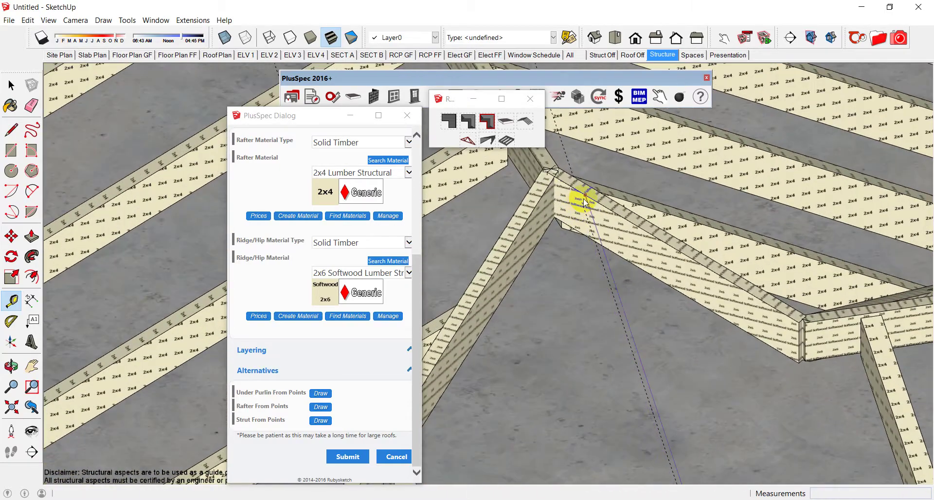
scroll(582, 203, down, 8)
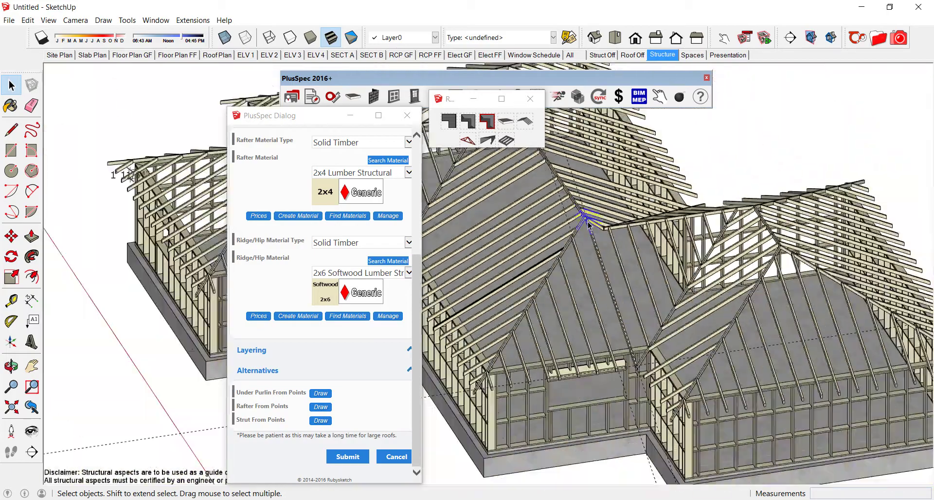
middle_drag(618, 270, 687, 260)
scroll(567, 198, up, 10)
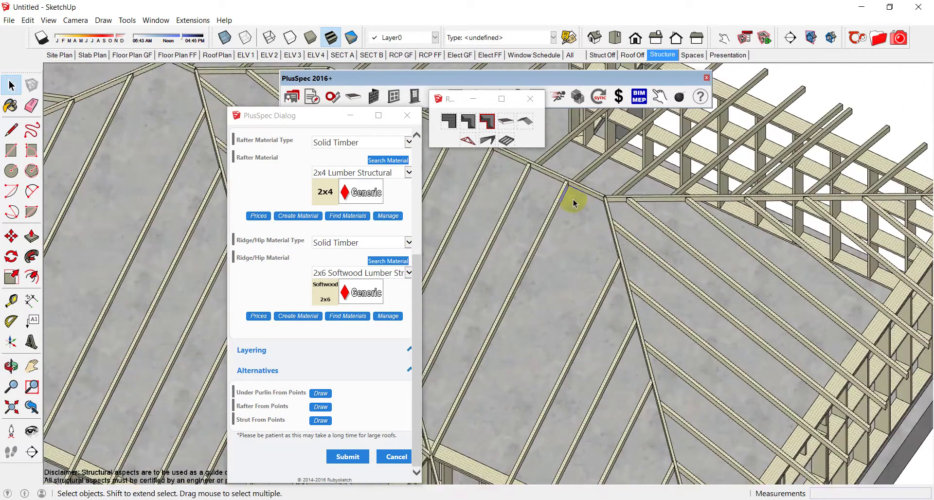
middle_drag(573, 202, 598, 201)
scroll(588, 197, up, 3)
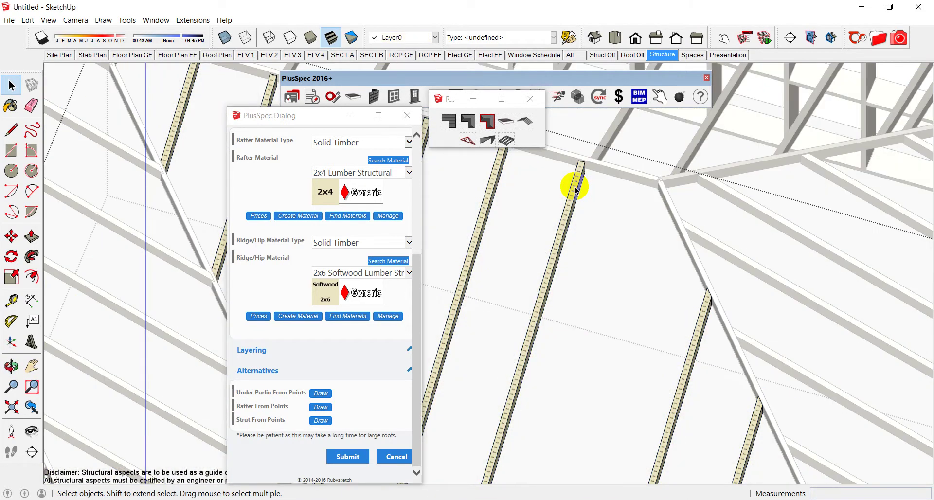
Copy the rafter from its end to the next hip junction using Move (M) with Ctrl.
click(574, 190)
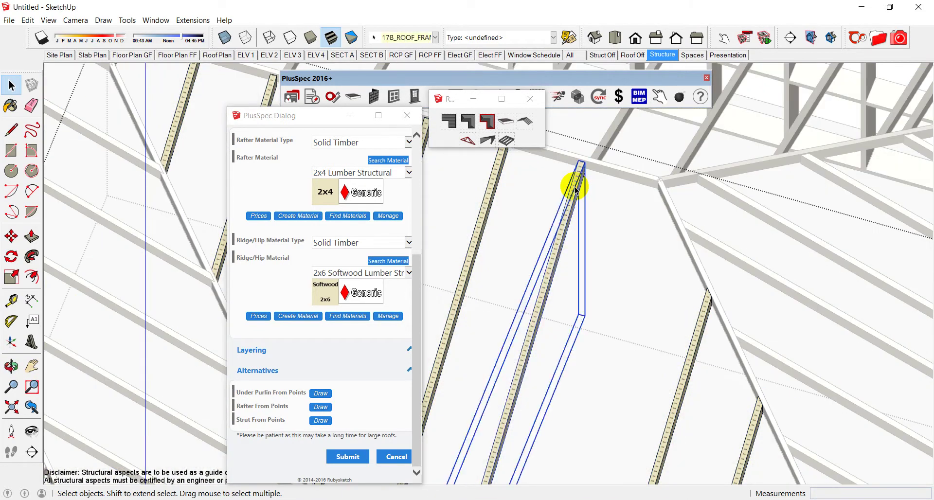
middle_drag(575, 190, 577, 166)
key(m)
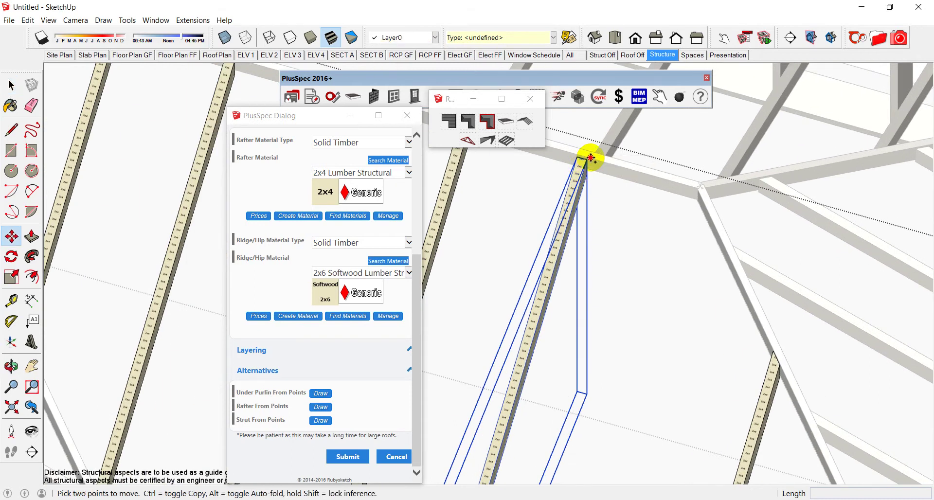
key(ctrl)
click(590, 157)
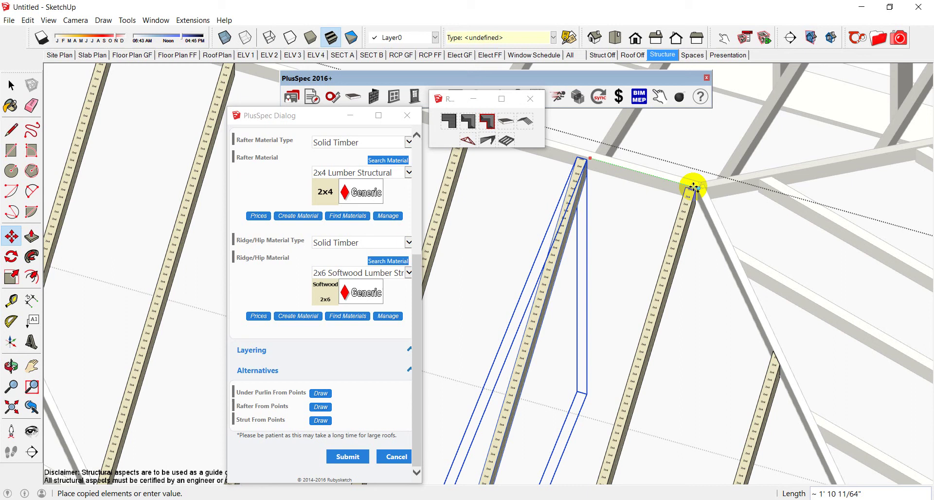
click(693, 187)
Zoom to check the copied rafter and close the PlusSpec rafter settings.
scroll(681, 192, down, 6)
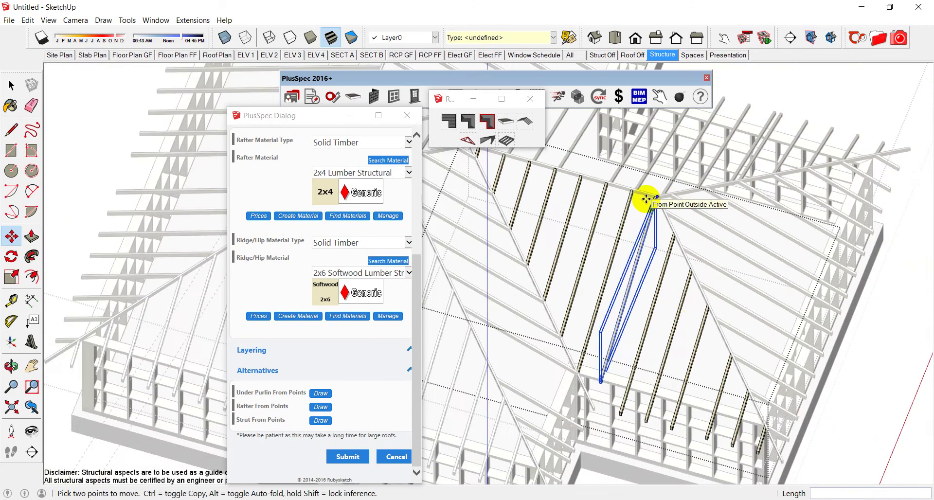
scroll(661, 336, up, 5)
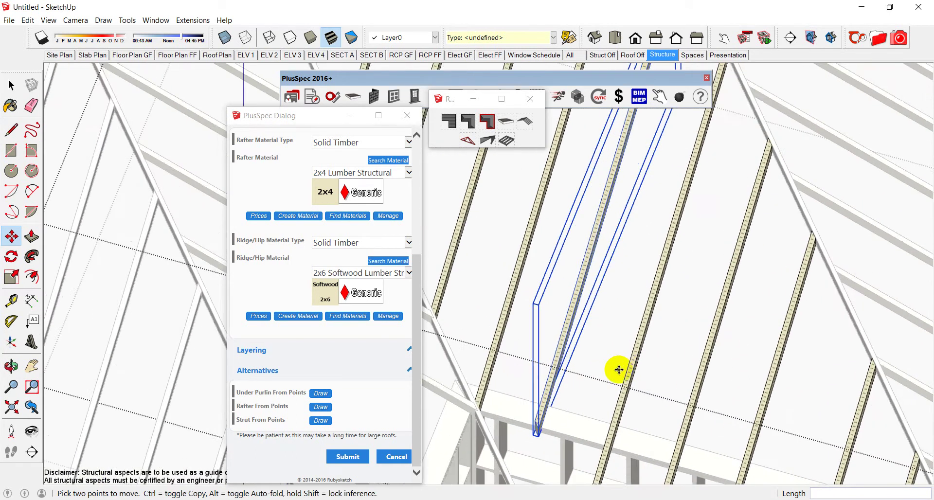
scroll(572, 371, down, 4)
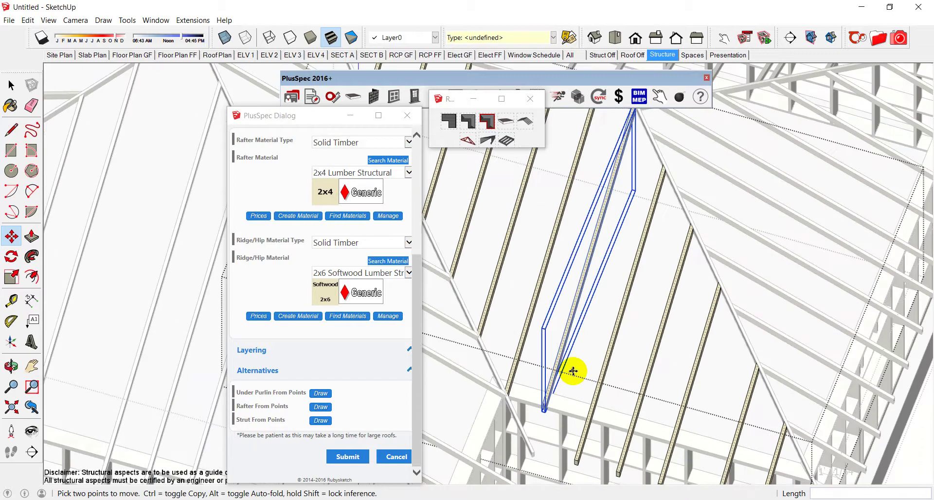
scroll(570, 374, down, 3)
scroll(560, 394, up, 5)
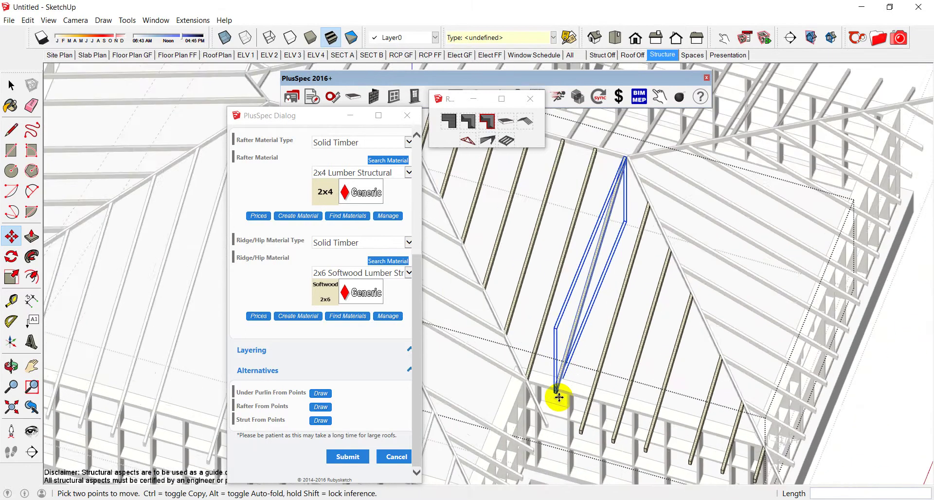
scroll(559, 396, down, 3)
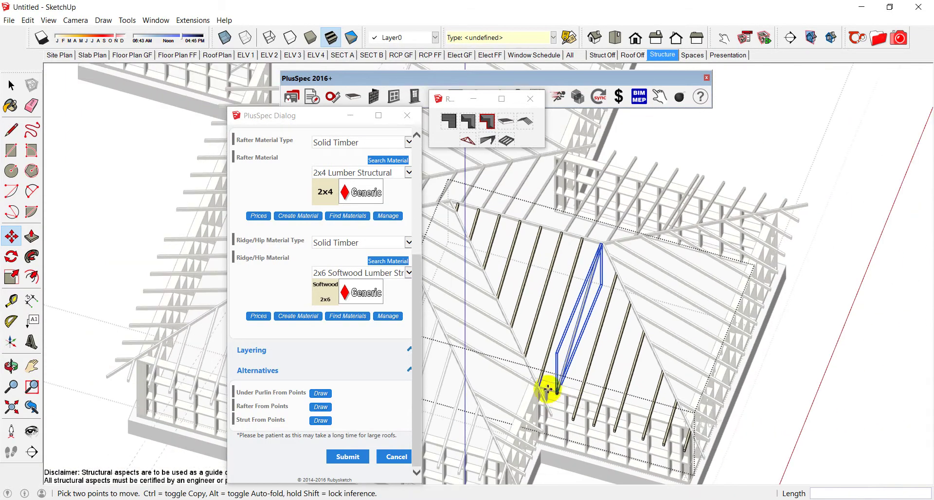
click(317, 407)
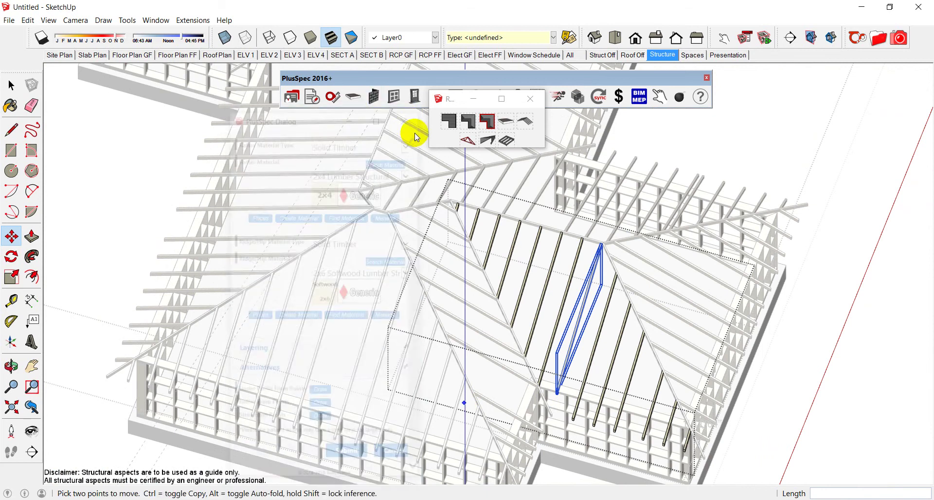
Inside the roof-framing group, copy a rafter 24 inches over with Move and Ctrl.
scroll(713, 156, down, 8)
middle_drag(534, 304, 151, 165)
scroll(541, 208, up, 2)
scroll(461, 234, up, 8)
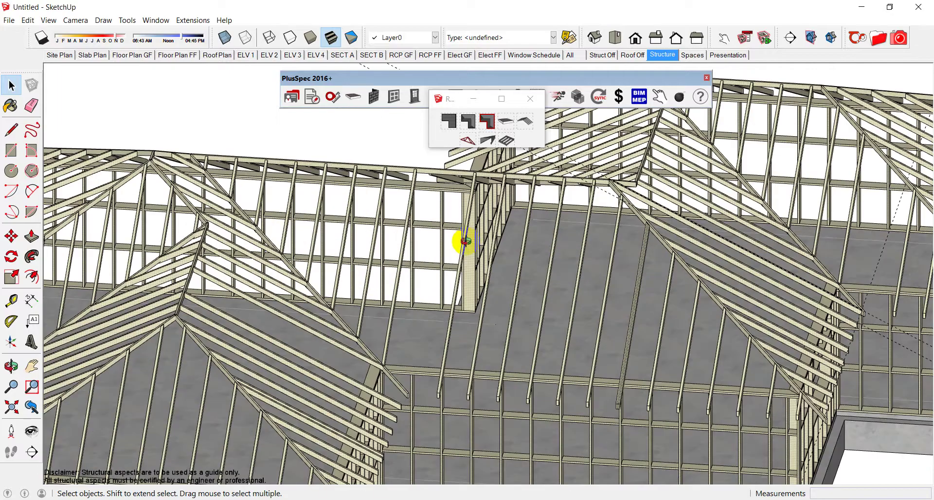
scroll(470, 295, up, 5)
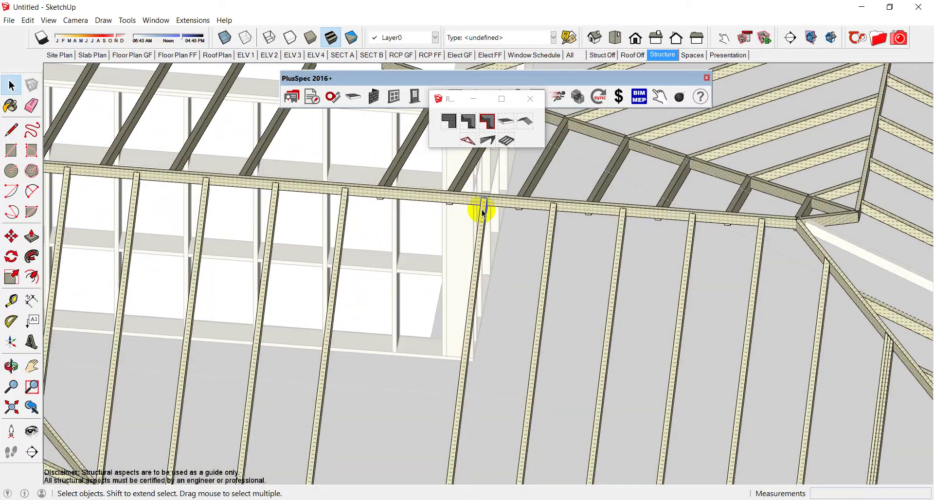
click(483, 212)
double_click(483, 212)
key(m)
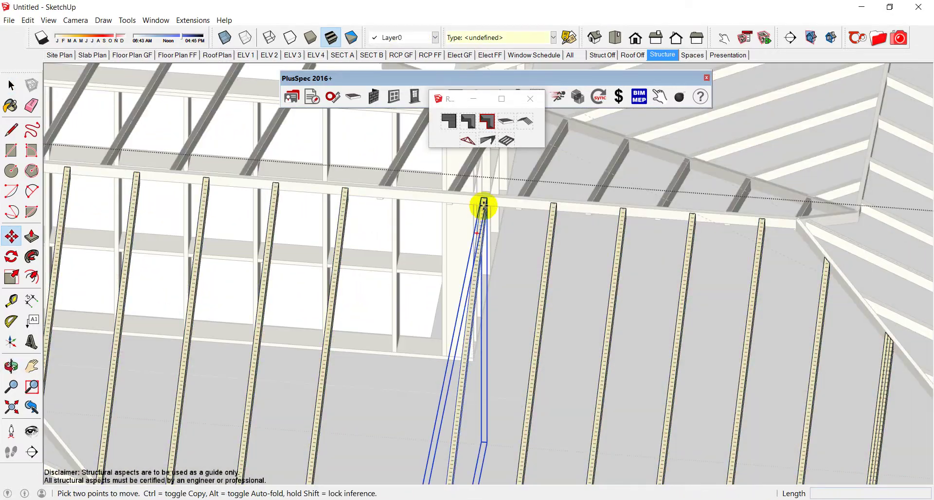
click(487, 199)
key(ctrl)
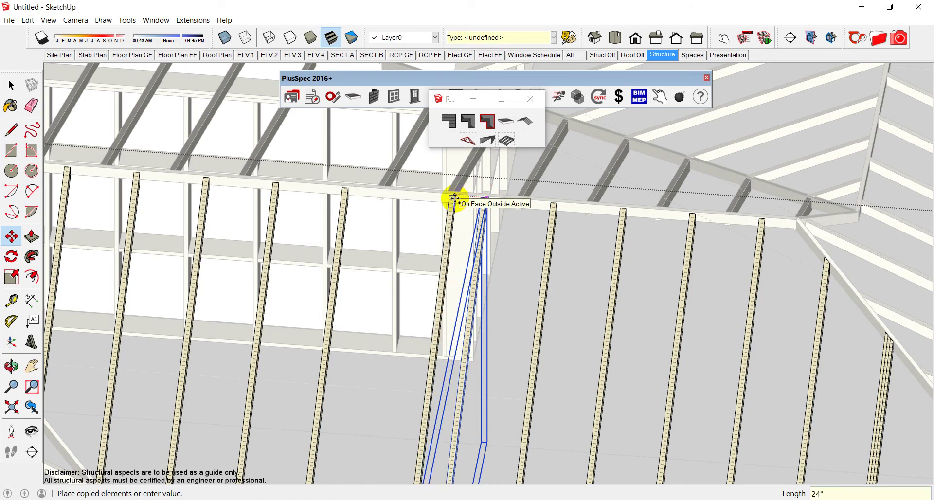
click(454, 198)
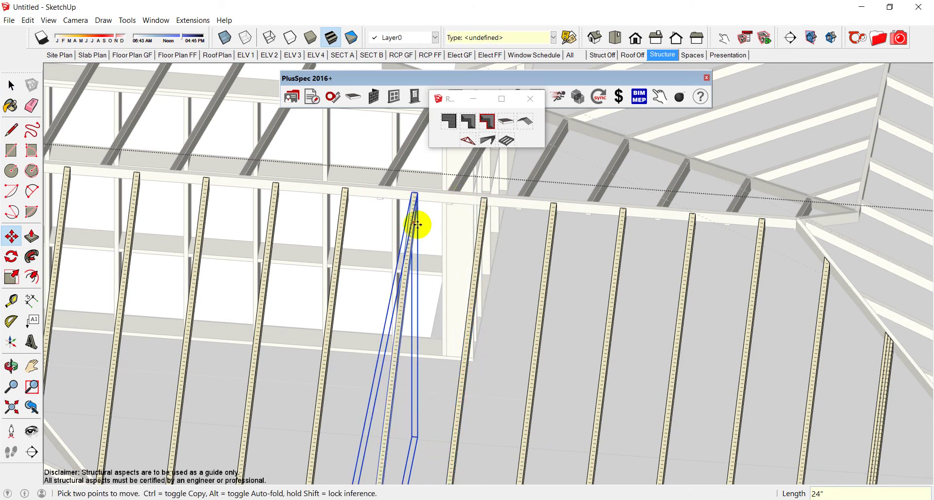
scroll(417, 225, down, 8)
key(space)
click(611, 372)
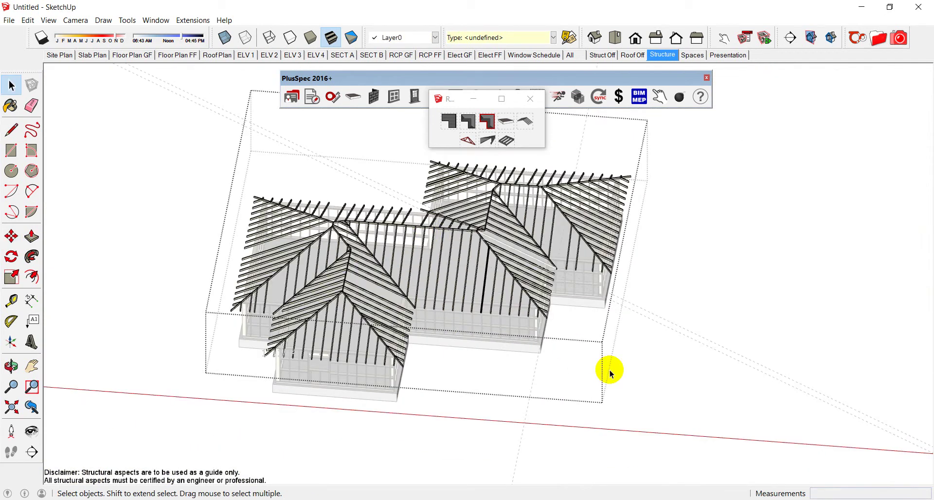
Orbit below the house and delete the concrete slab group.
scroll(292, 267, up, 6)
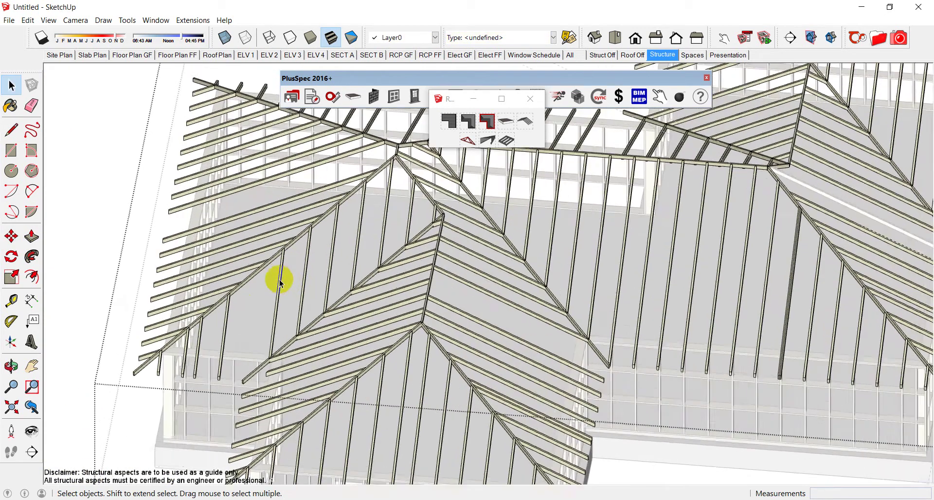
middle_drag(277, 277, 224, 265)
scroll(406, 236, down, 8)
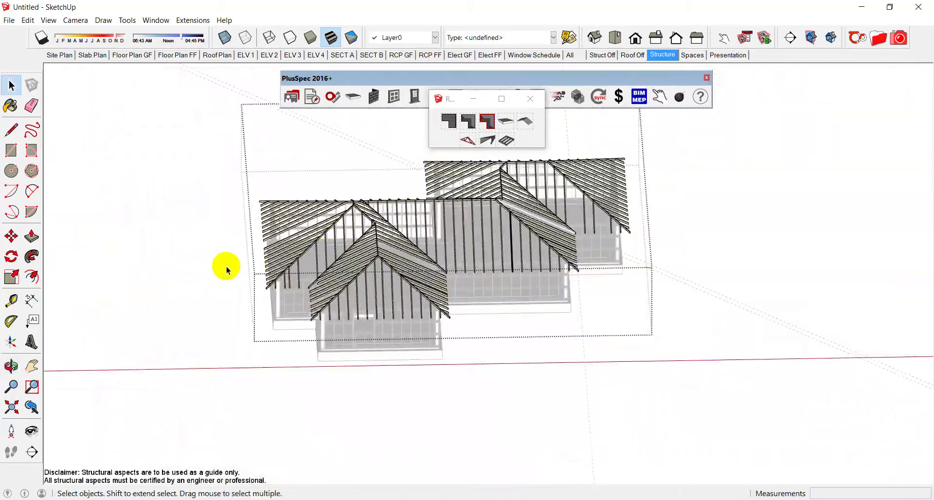
scroll(353, 236, up, 3)
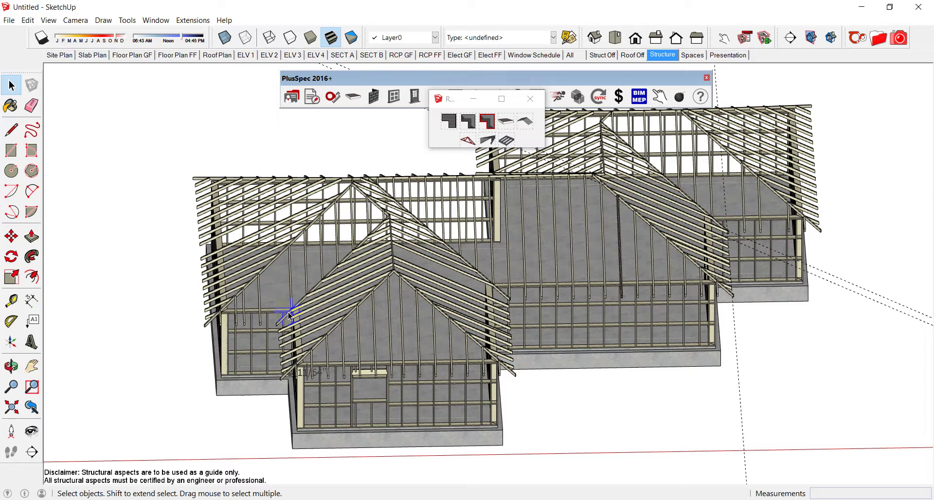
middle_drag(288, 312, 482, 342)
click(425, 372)
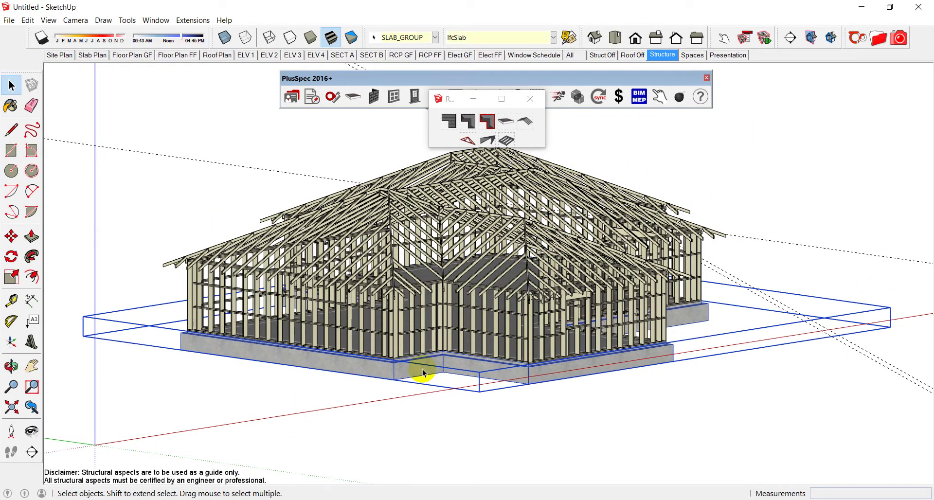
key(Delete)
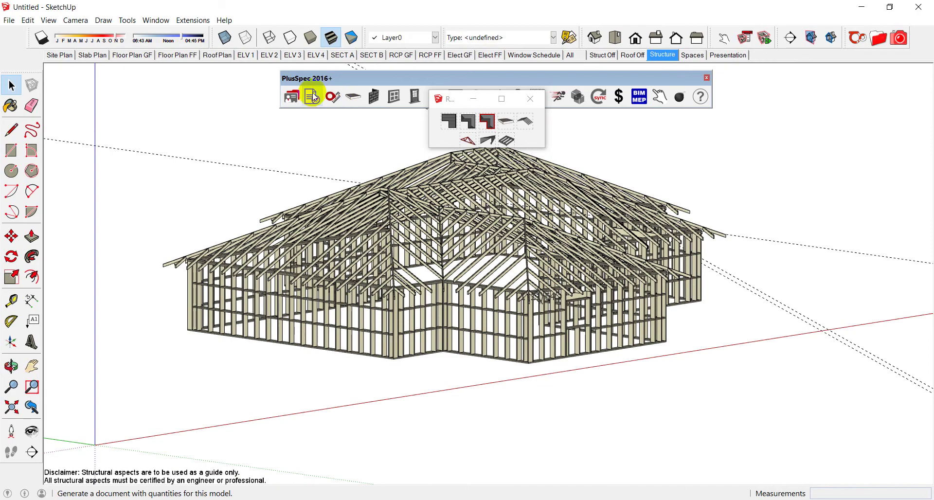
Generate the takeoff report and review 17B_ROOF_FRAME's unpriced 2x6 items and $10581.45 total.
click(312, 96)
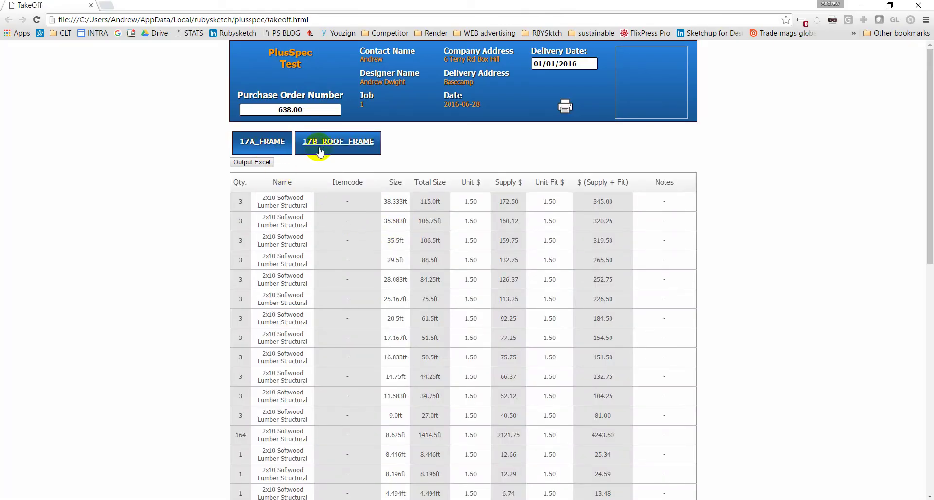
click(320, 145)
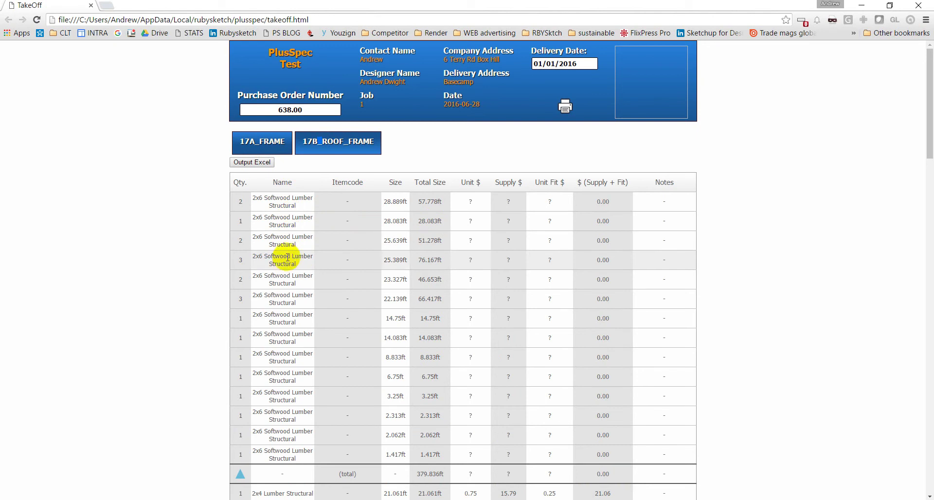
scroll(311, 314, down, 3)
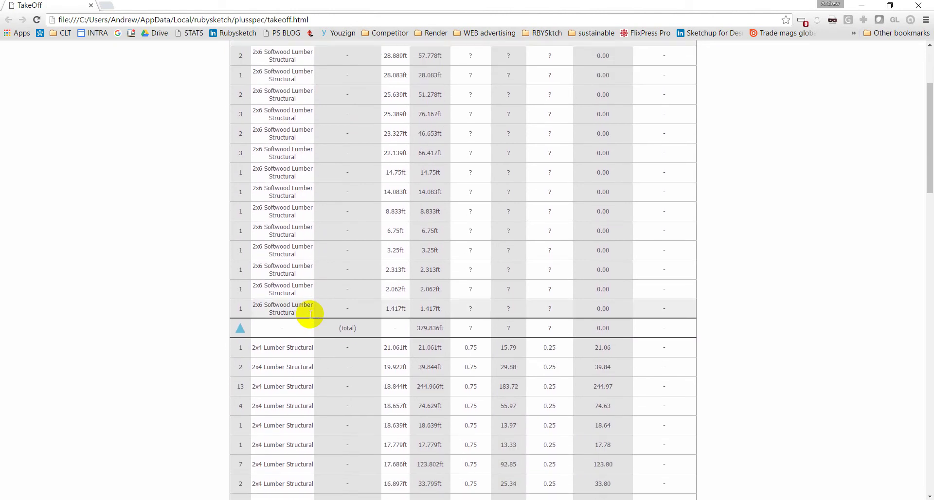
scroll(309, 313, up, 3)
scroll(263, 170, down, 5)
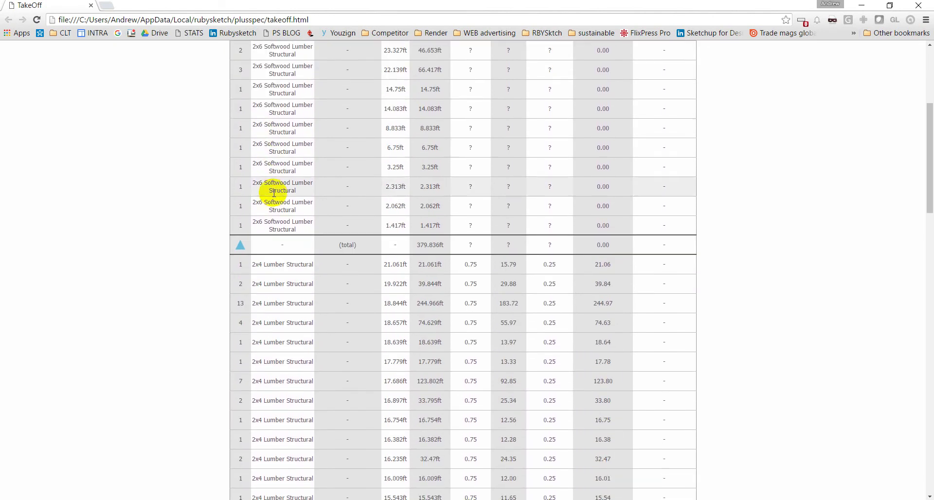
scroll(273, 193, down, 8)
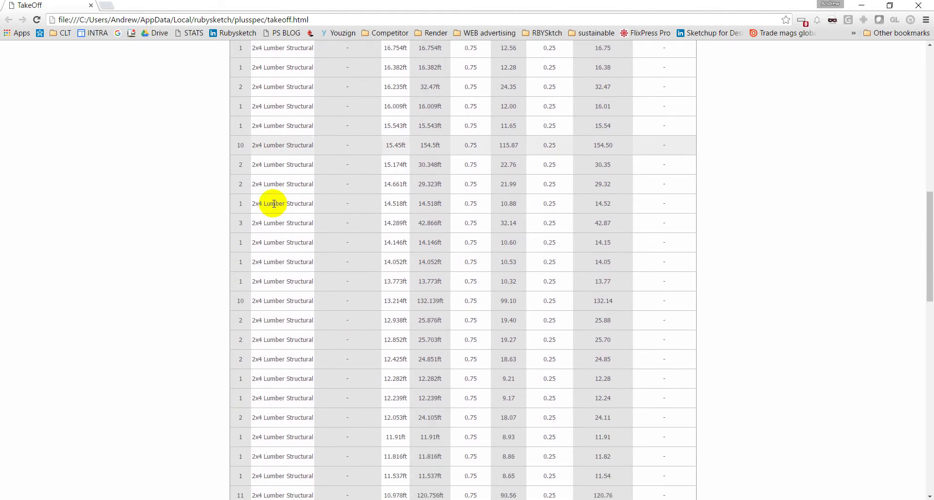
scroll(274, 203, down, 9)
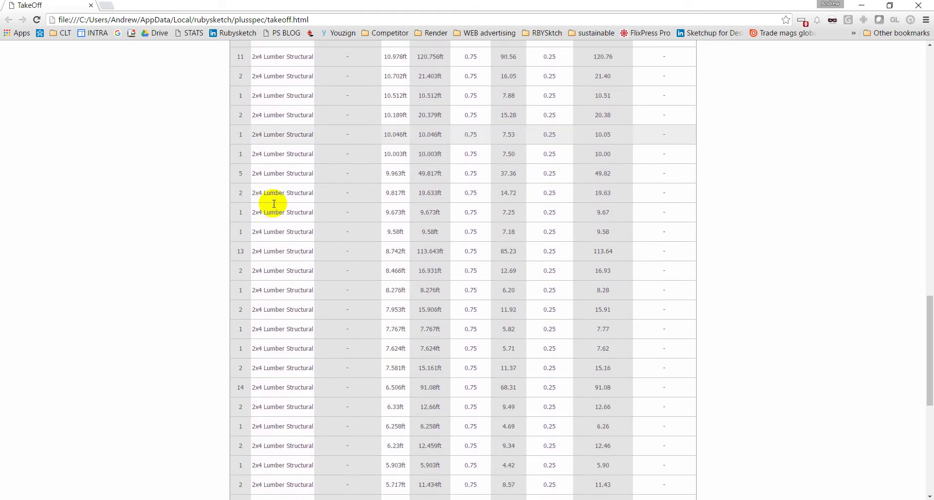
scroll(274, 203, down, 8)
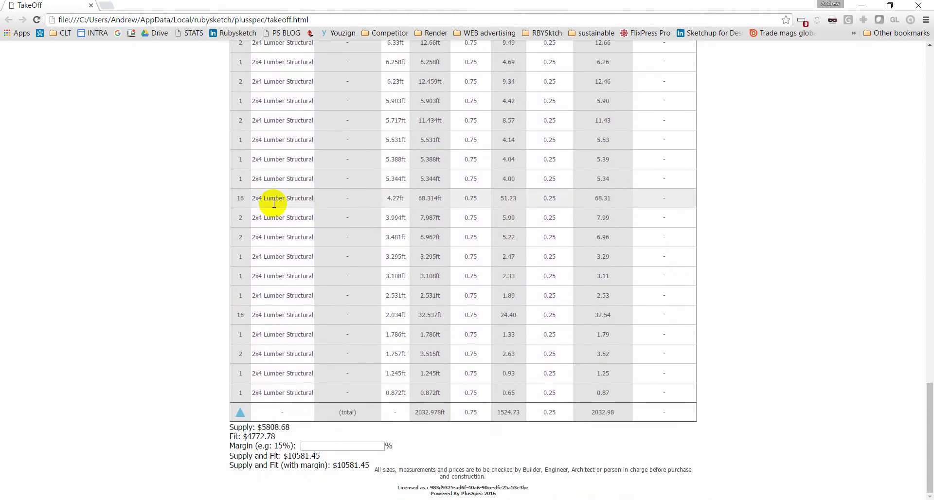
scroll(490, 312, up, 13)
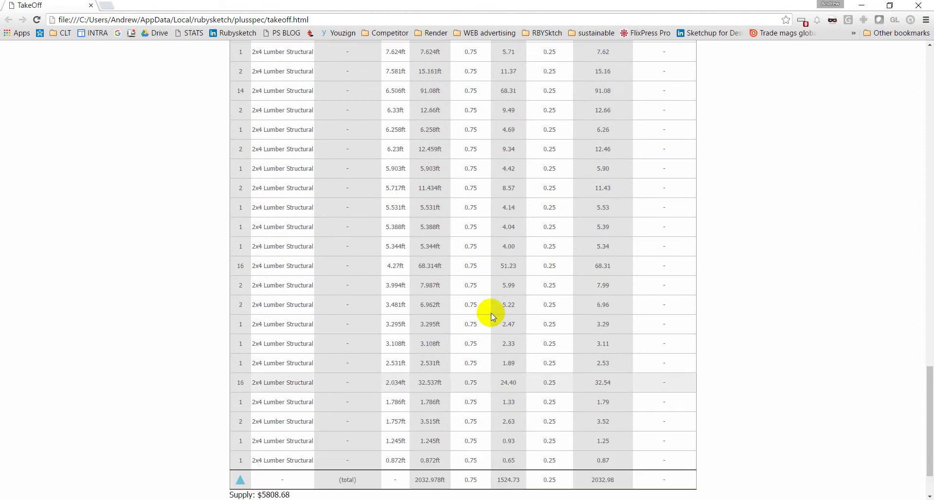
Price 2x6 Softwood Lumber Structural at $1.20/$.50 and 2x4 Lumber at $.75/$.25, and save.
click(862, 5)
scroll(506, 206, up, 5)
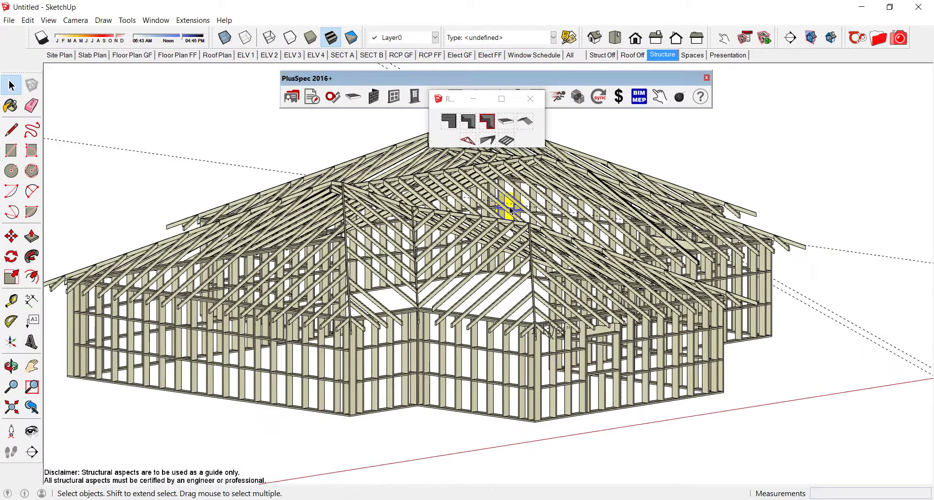
click(471, 231)
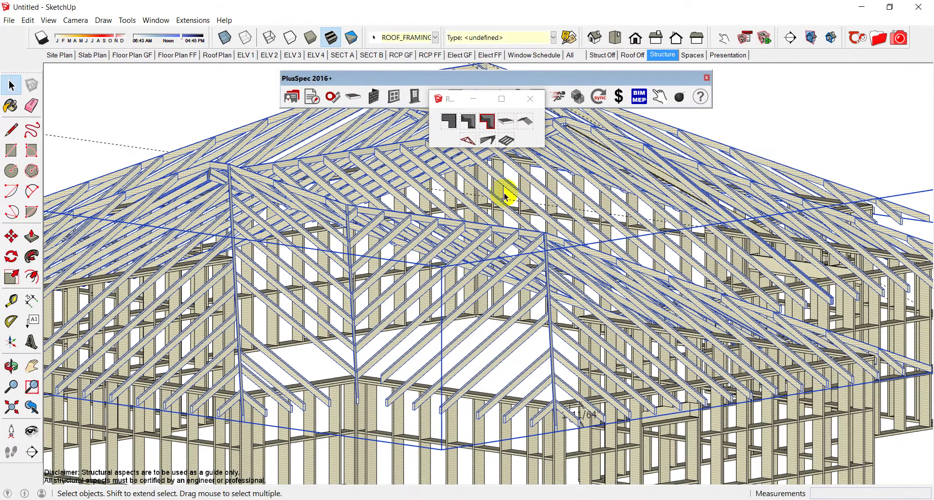
click(528, 99)
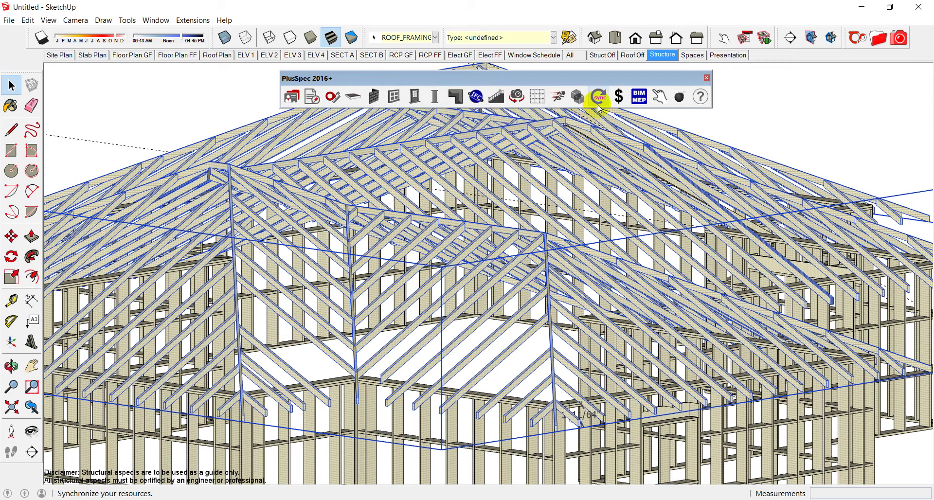
click(617, 96)
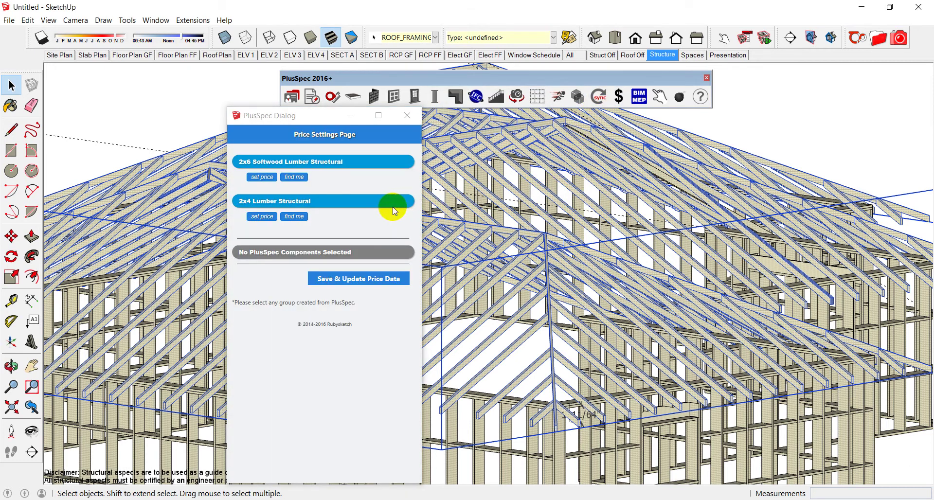
click(262, 177)
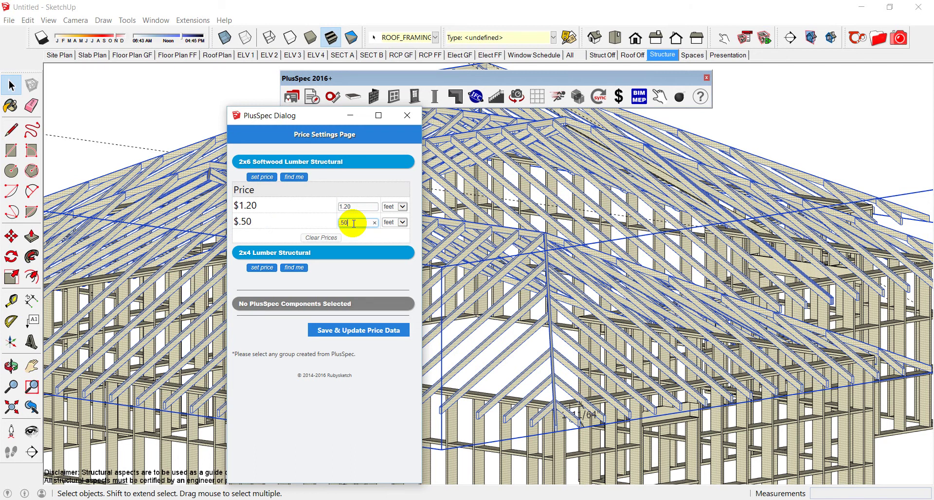
click(272, 269)
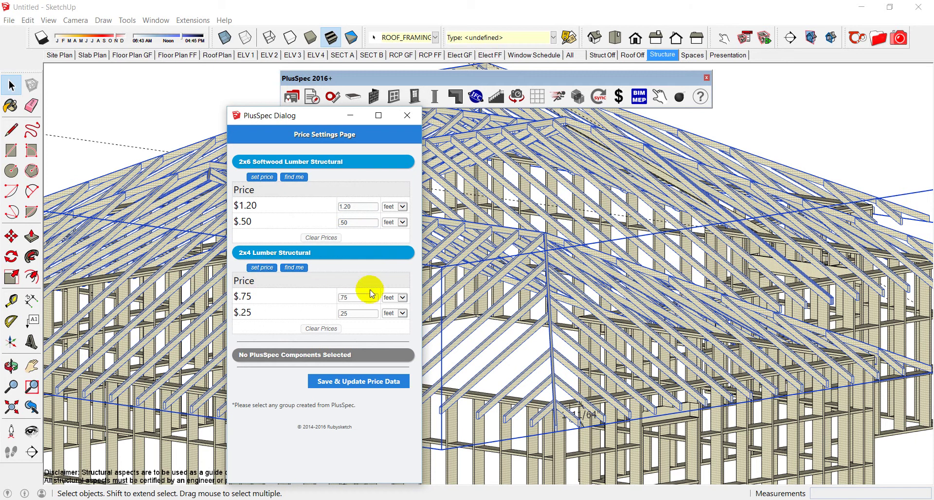
click(344, 381)
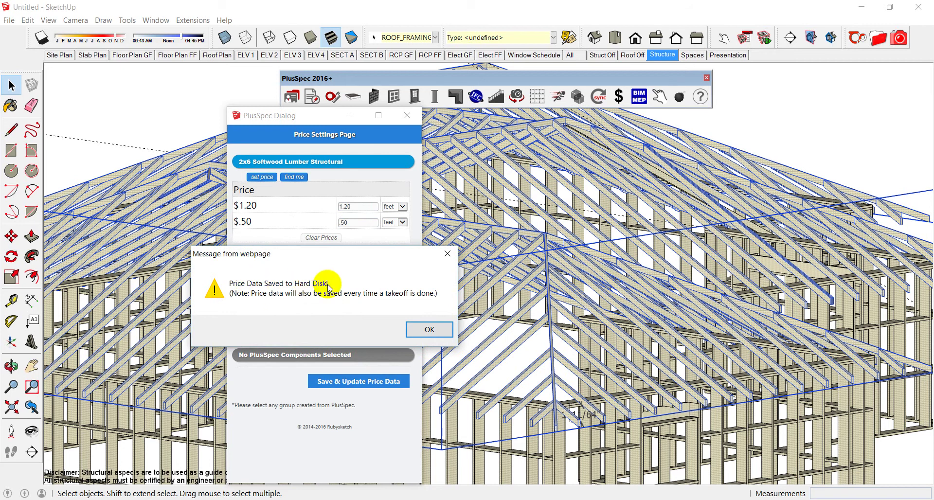
click(427, 329)
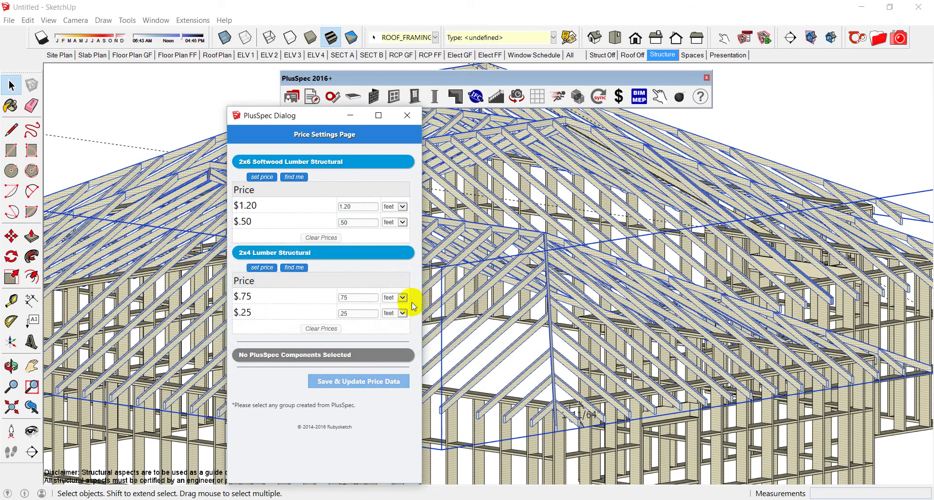
click(407, 115)
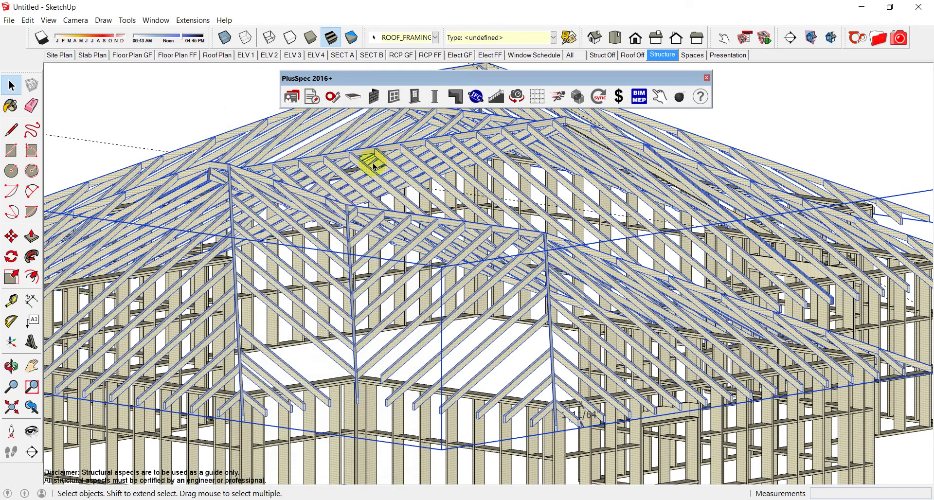
scroll(298, 190, down, 5)
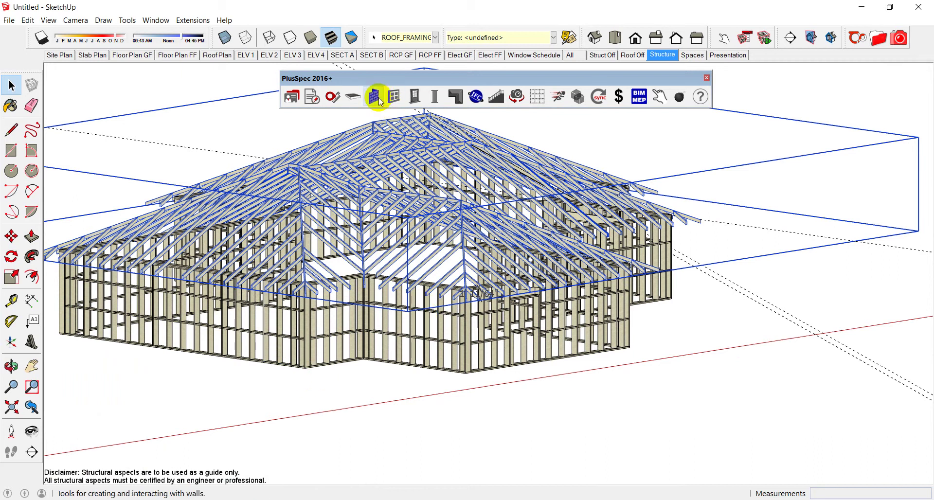
Regenerate the takeoff and confirm 17B_ROOF_FRAME 2x6 items at 1.20 and 0.50, totalling $11227.18.
click(312, 97)
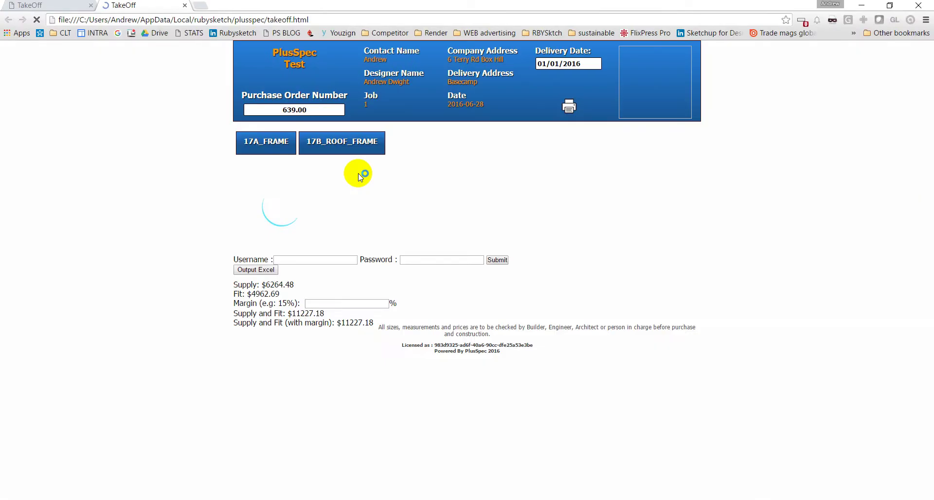
click(342, 148)
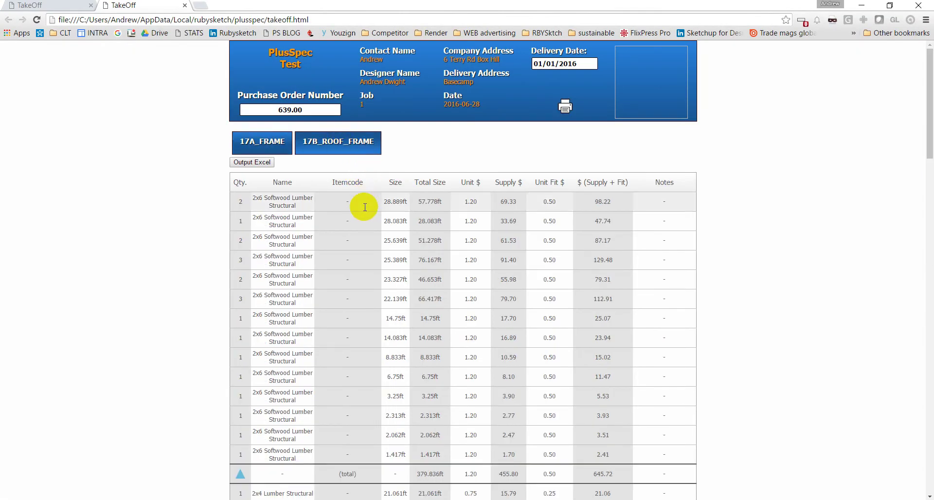
double_click(479, 204)
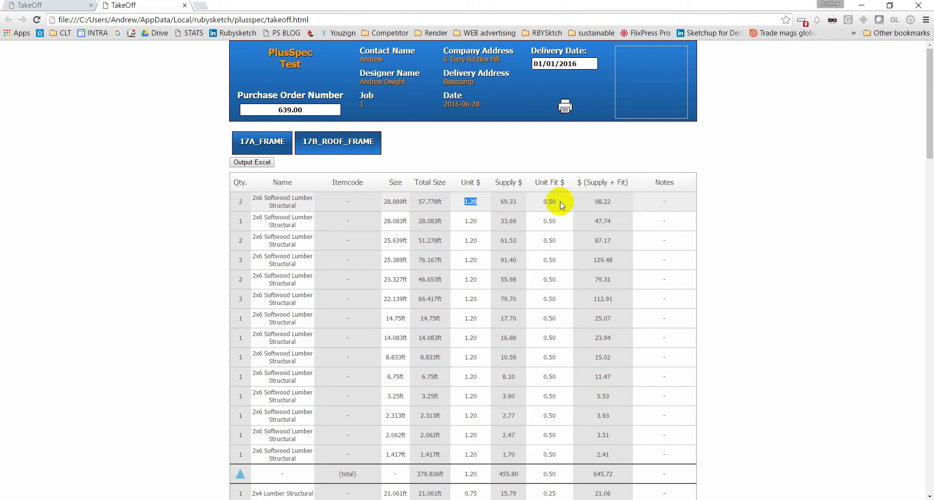
scroll(509, 216, down, 4)
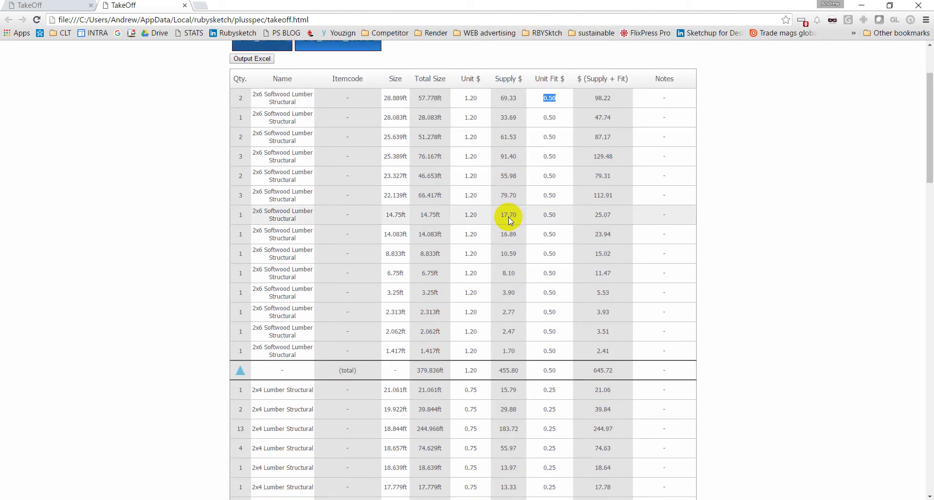
scroll(509, 218, down, 20)
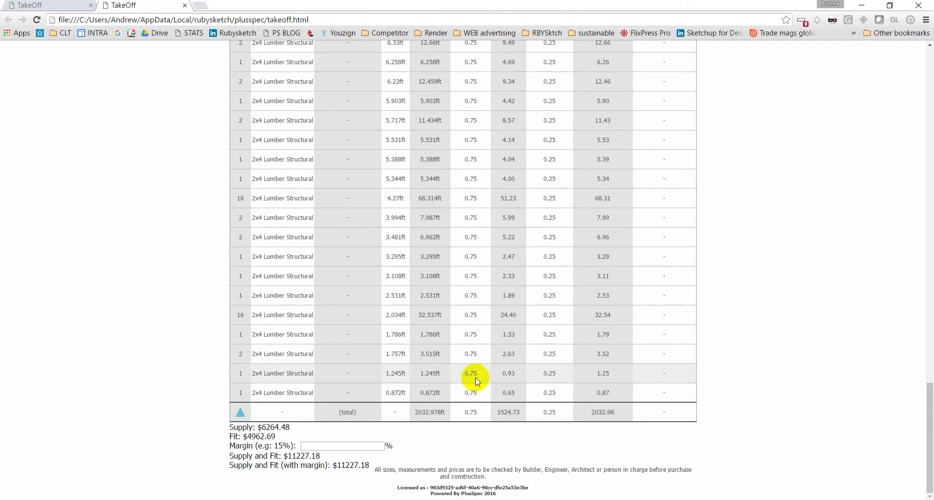
scroll(476, 380, up, 8)
scroll(476, 379, up, 10)
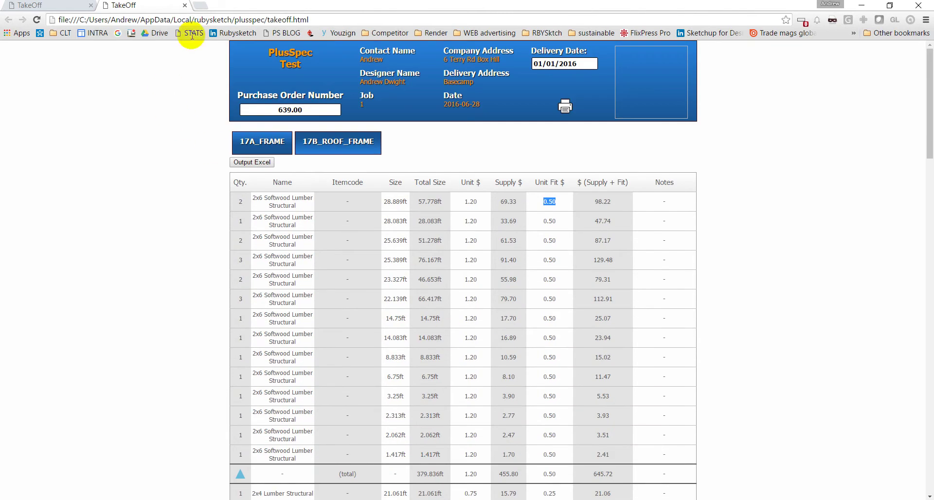
Close both TakeOff report tabs and return to the house model.
click(185, 5)
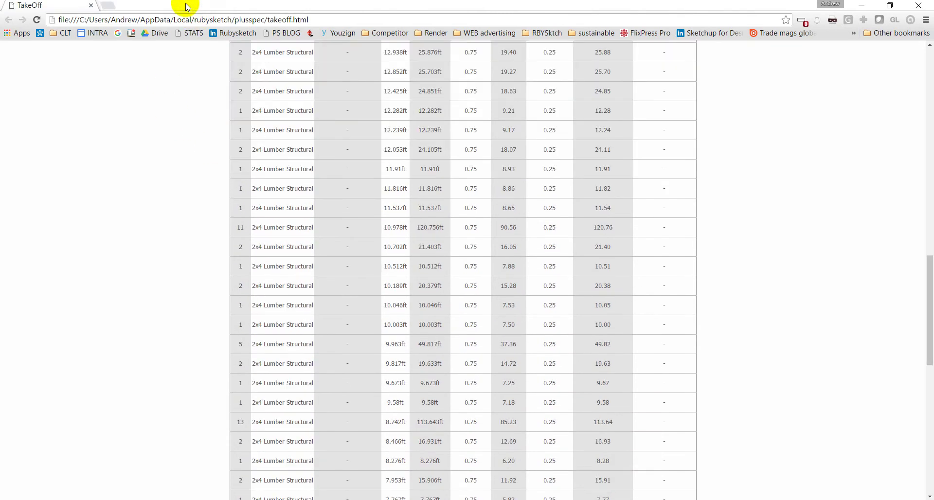
click(91, 7)
mouse_move(222, 162)
middle_down()
mouse_move(358, 253)
mouse_move(425, 265)
mouse_move(545, 265)
mouse_move(562, 360)
middle_up()
scroll(563, 361, down, 3)
Show the All scene and switch the house to X-ray view.
click(562, 367)
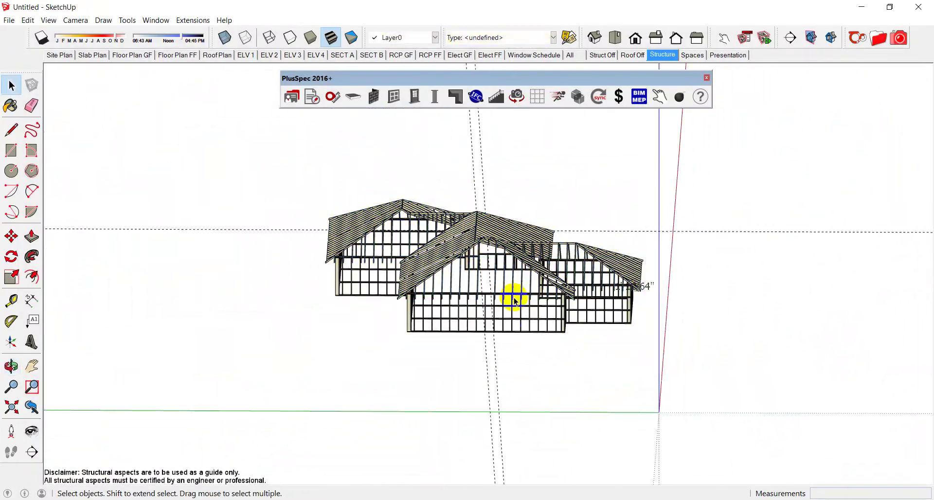
scroll(471, 269, up, 3)
middle_drag(471, 269, 593, 328)
click(570, 55)
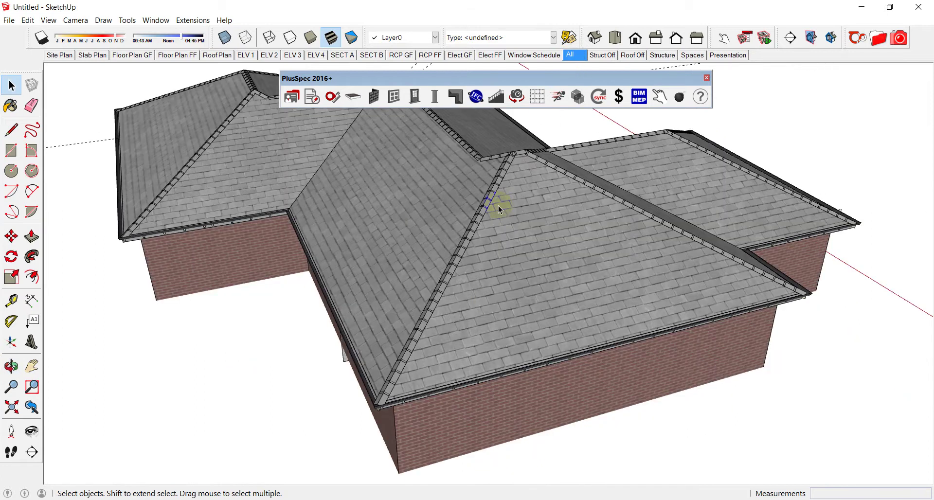
middle_drag(488, 291, 428, 215)
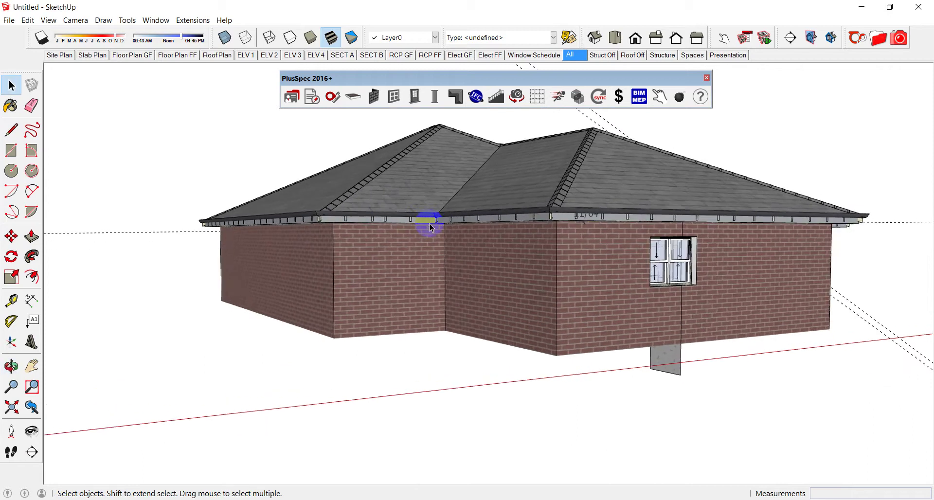
click(225, 37)
middle_drag(571, 215, 608, 210)
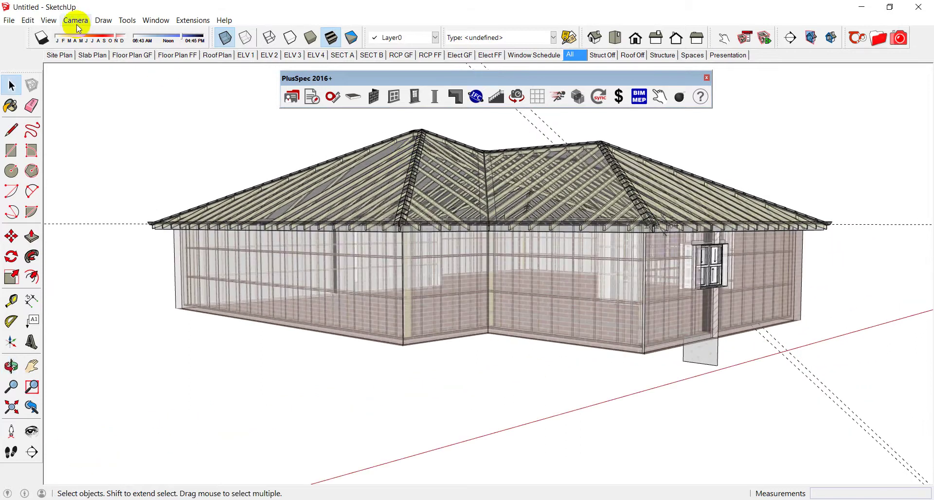
Unhide the last hidden slab geometry, view it from below and open the floor tools.
click(28, 20)
mouse_move(52, 171)
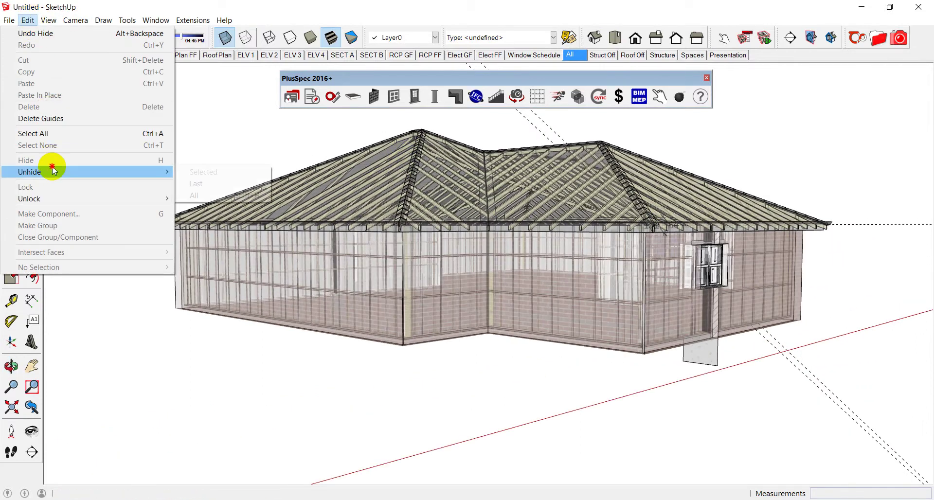
click(195, 185)
middle_drag(256, 218, 351, 156)
click(351, 97)
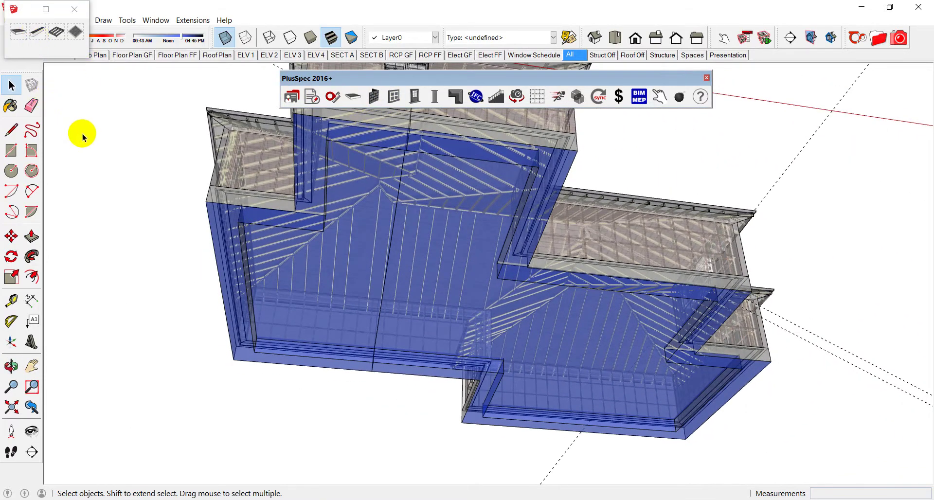
Start a 15-inch slab footing and place its first run under the slab.
click(39, 34)
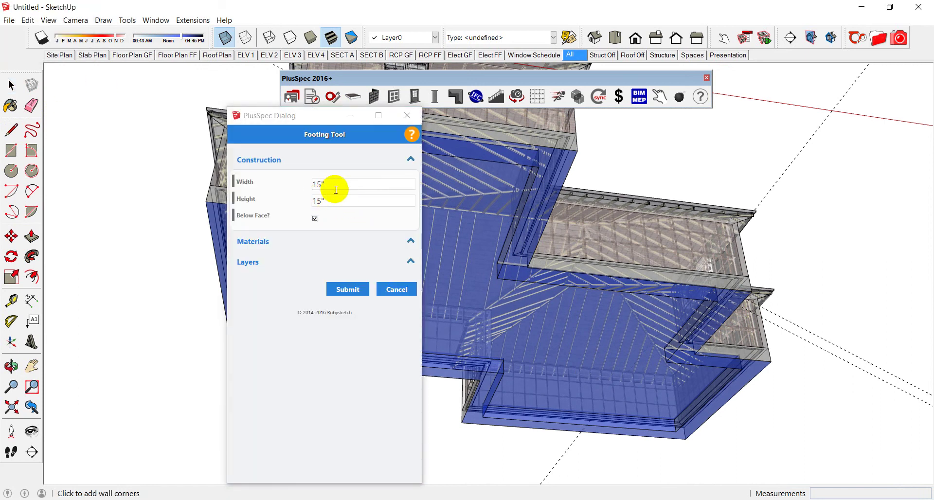
click(348, 289)
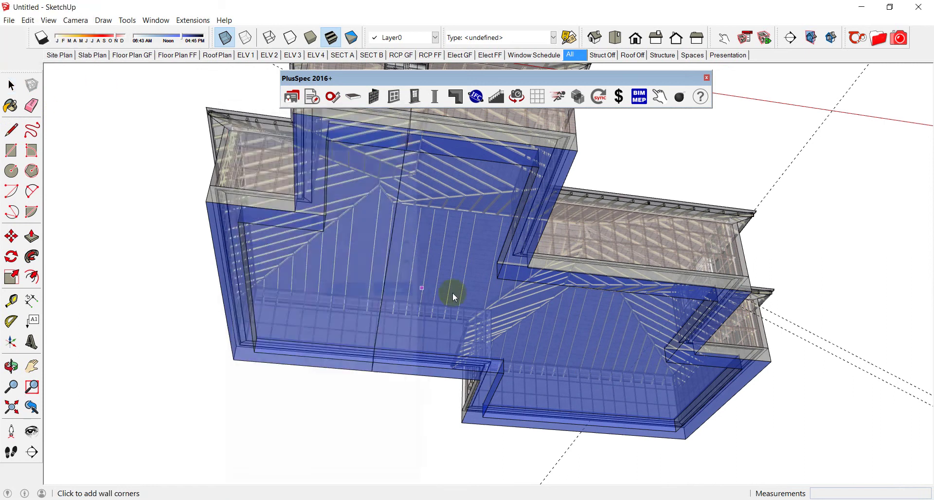
click(496, 263)
click(417, 260)
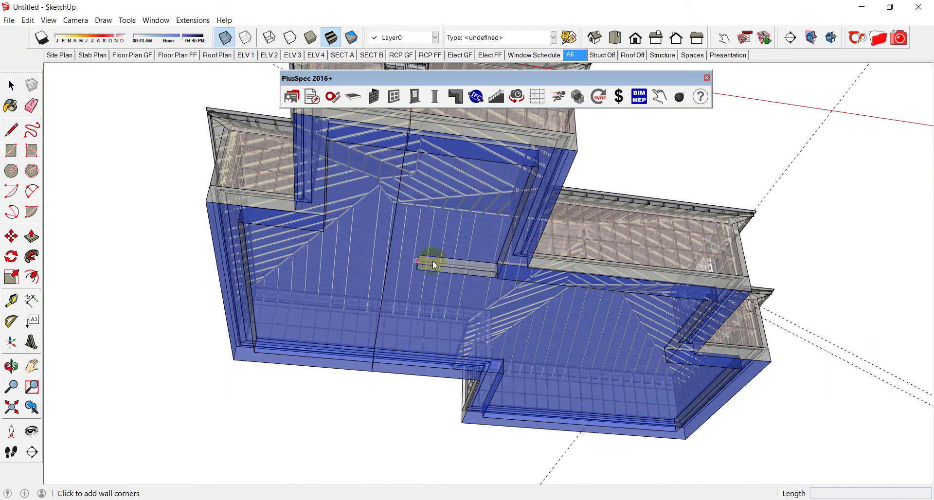
scroll(486, 267, up, 5)
middle_drag(486, 267, 633, 258)
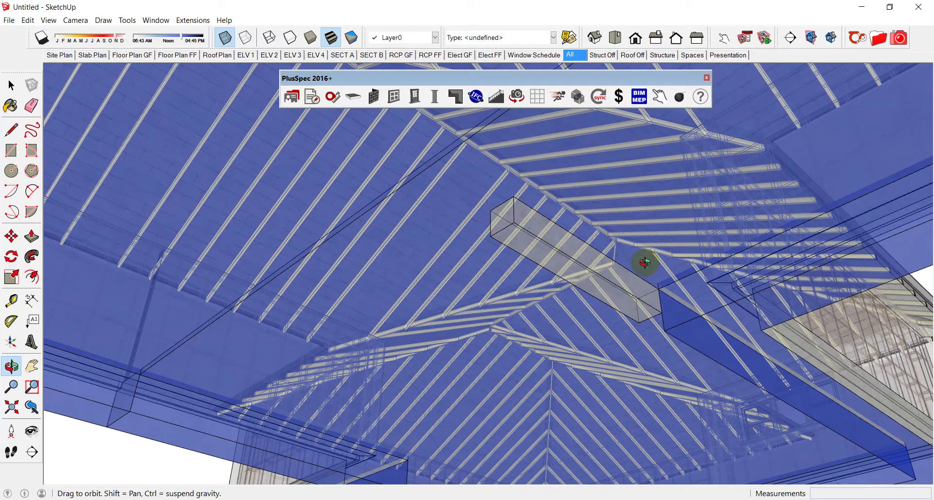
middle_drag(645, 263, 594, 273)
scroll(583, 277, down, 8)
scroll(625, 258, up, 5)
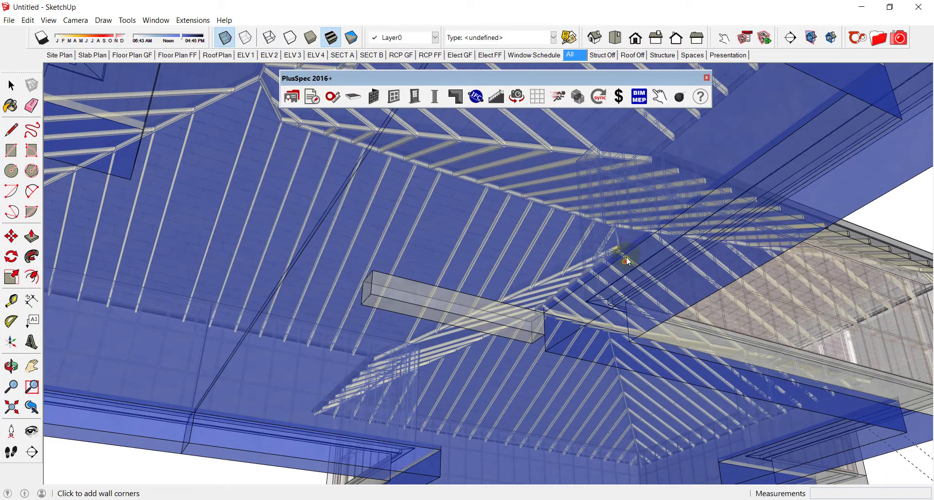
scroll(626, 252, down, 3)
Turn X-ray off, finish the footing at its last corner and orbit to check it.
click(226, 38)
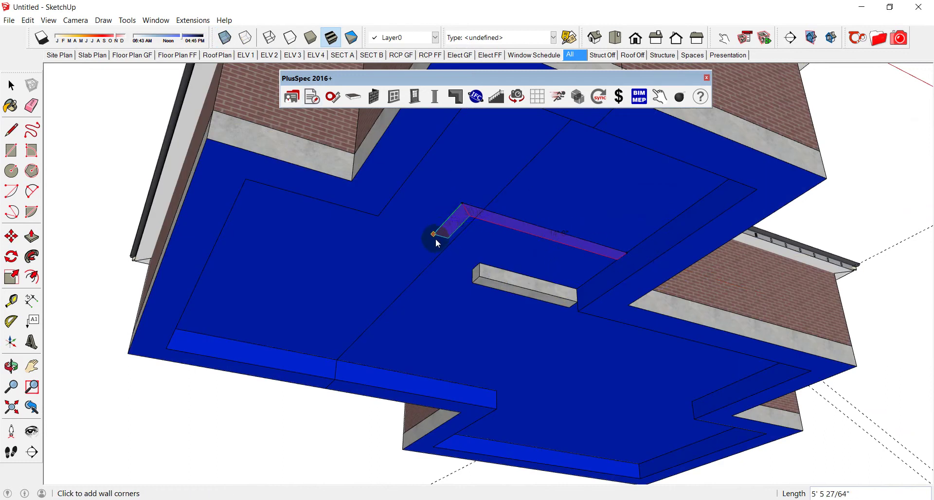
click(408, 262)
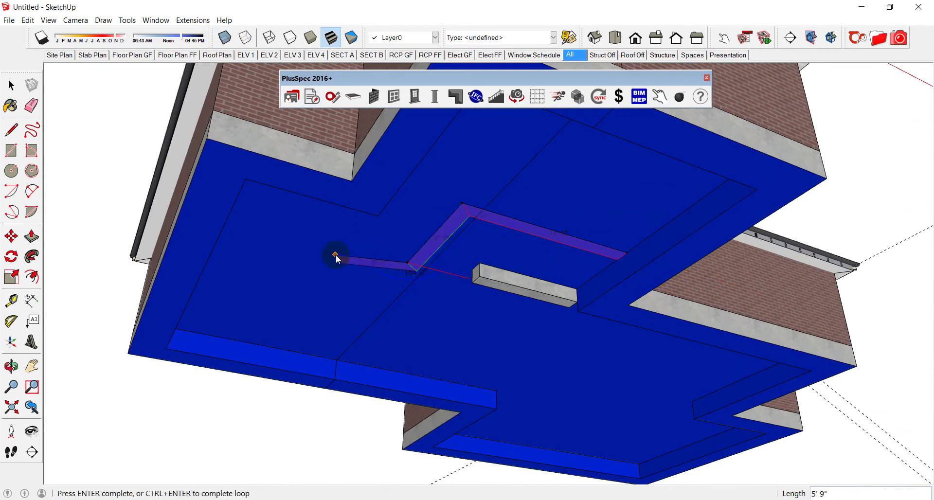
double_click(331, 249)
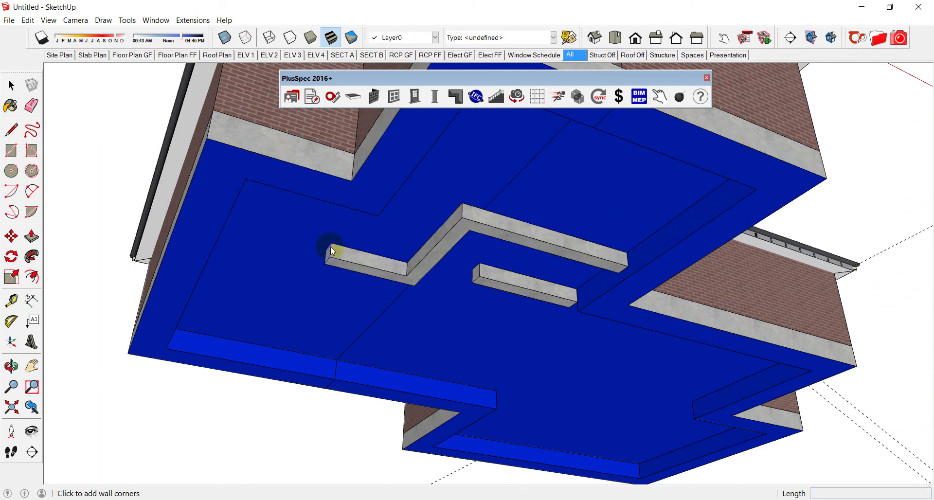
middle_drag(329, 250, 282, 258)
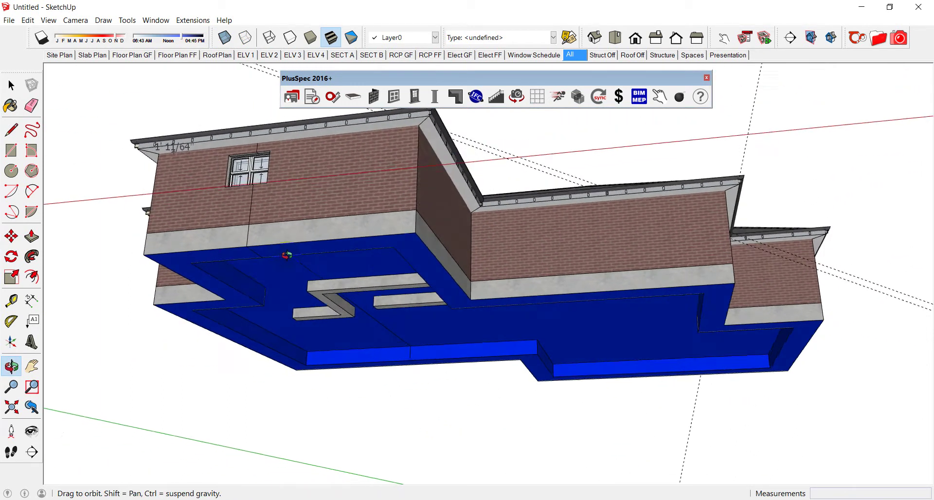
scroll(302, 219, down, 5)
middle_drag(325, 172, 383, 290)
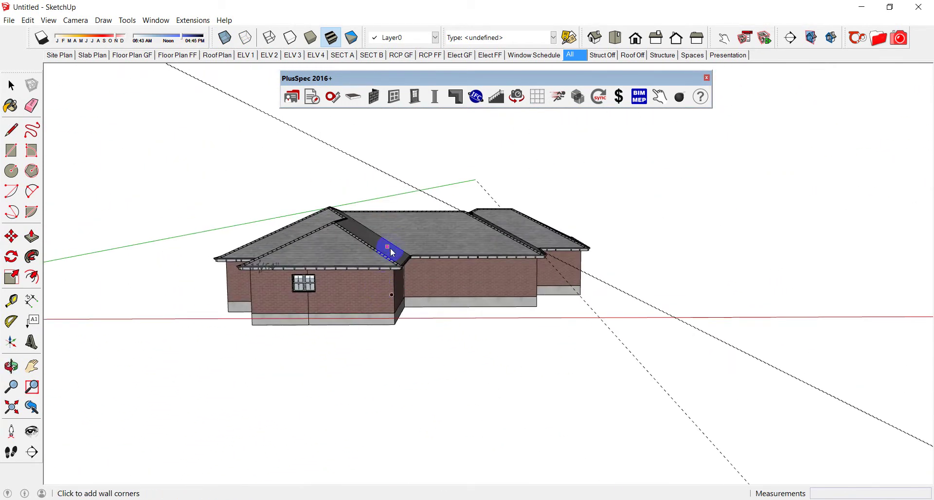
scroll(370, 297, up, 3)
middle_drag(480, 256, 350, 229)
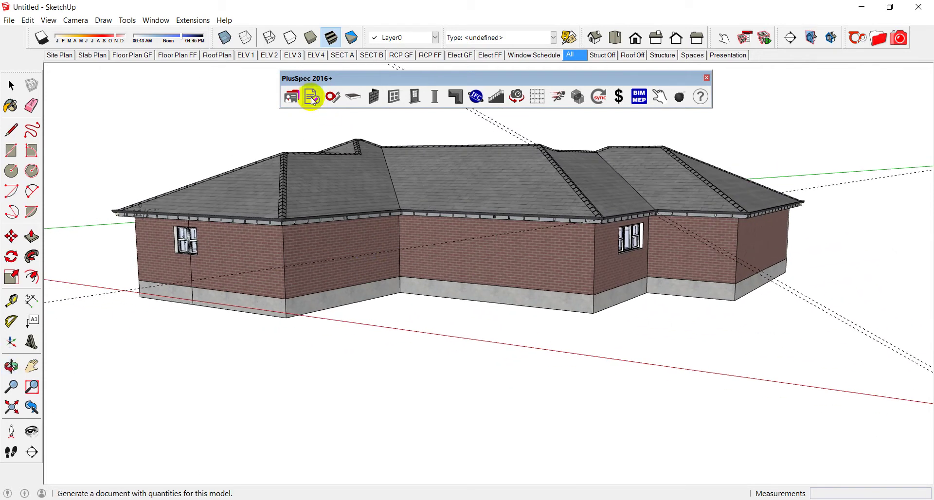
Generate the takeoff, check 18_WINDOWS and 16_SLAB (2922.857 ft³, $204599.99), then minimise Chrome.
click(311, 99)
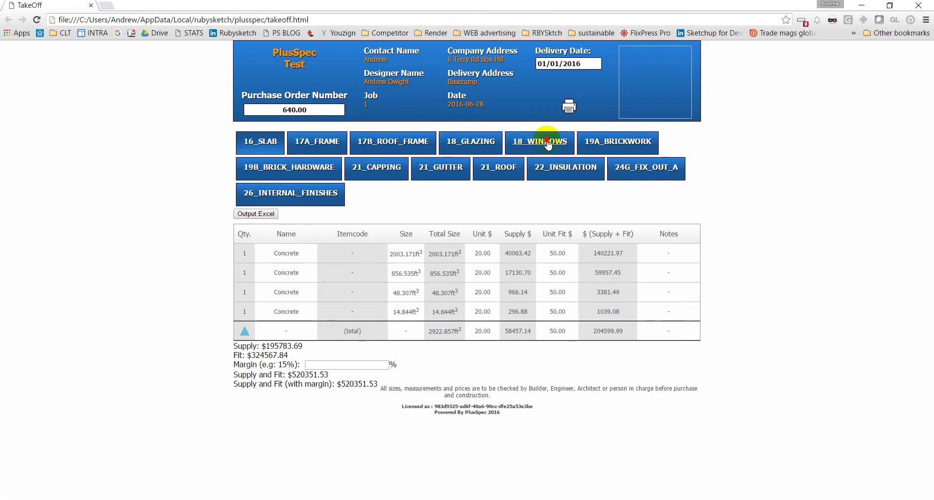
click(547, 142)
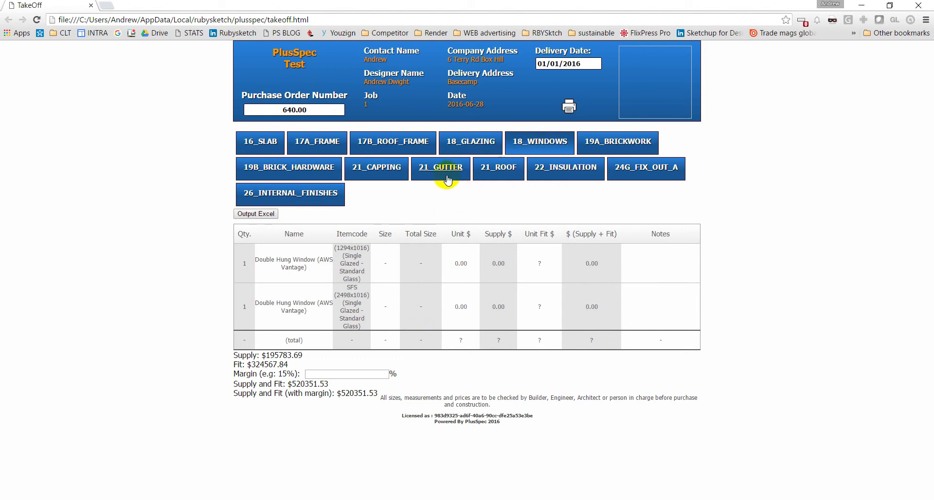
click(270, 141)
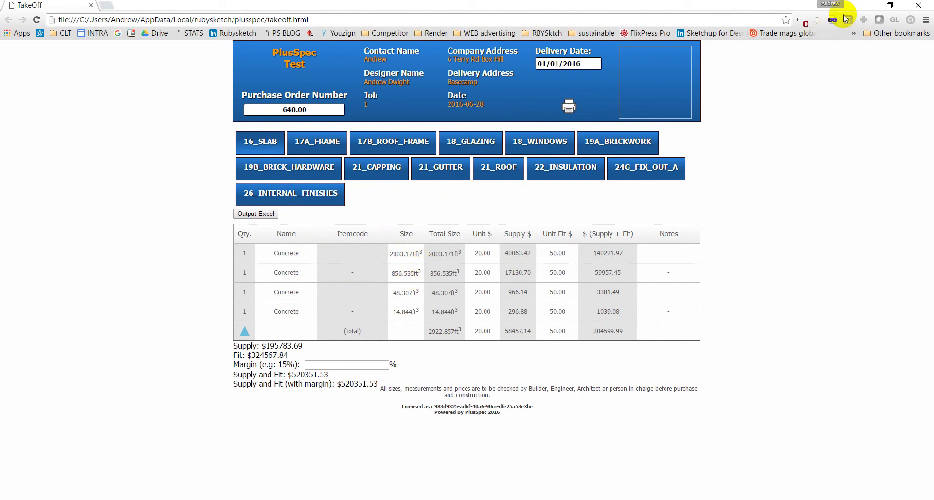
click(861, 4)
Select the whole roof group and hide it to expose the ceiling and wall tops.
middle_drag(343, 239, 225, 348)
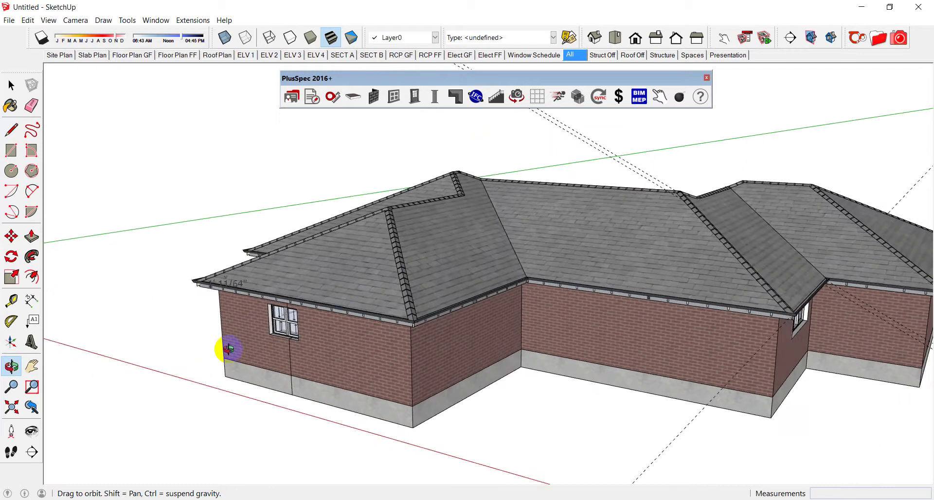
key(space)
click(382, 276)
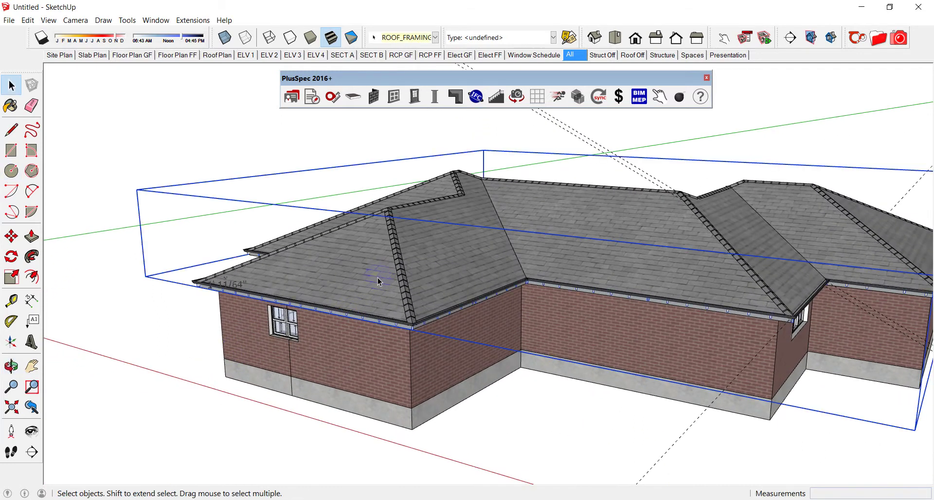
key(Escape)
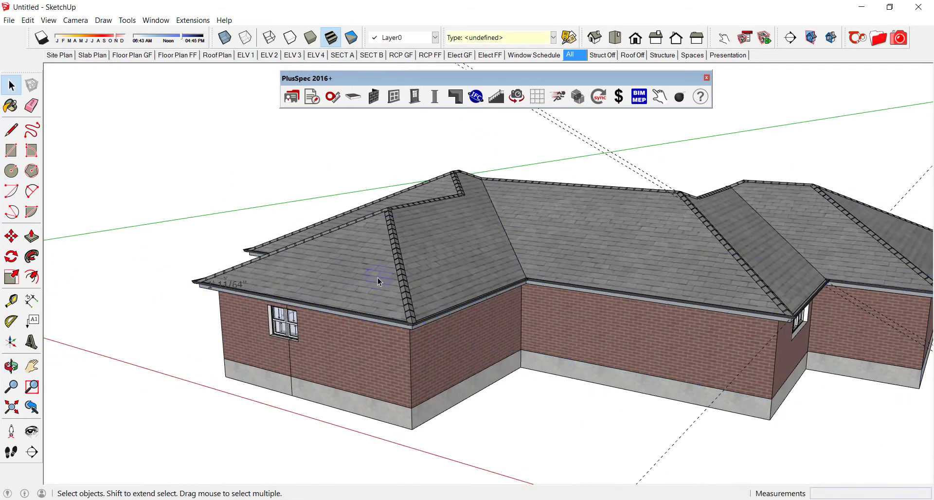
click(380, 266)
key(Delete)
From a top-down view, select the flat ceiling face and briefly check the floor tools.
middle_drag(380, 266, 397, 302)
click(398, 301)
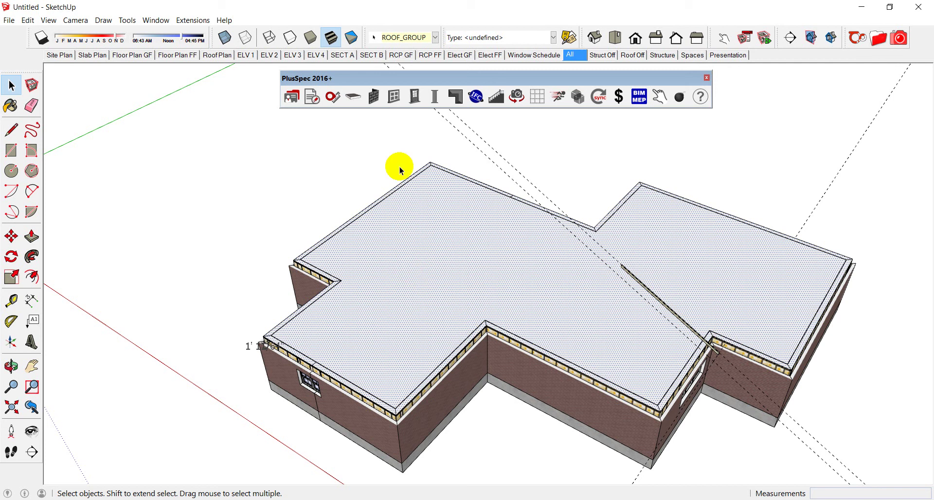
click(354, 95)
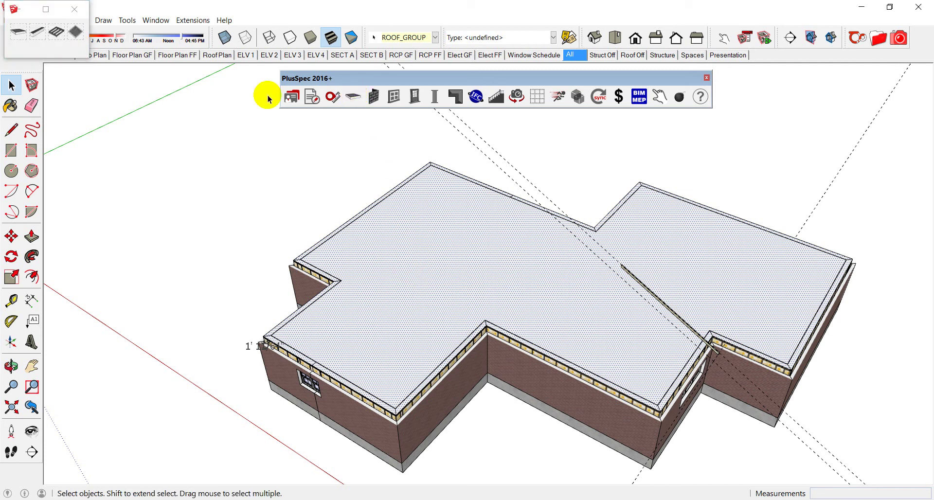
click(80, 10)
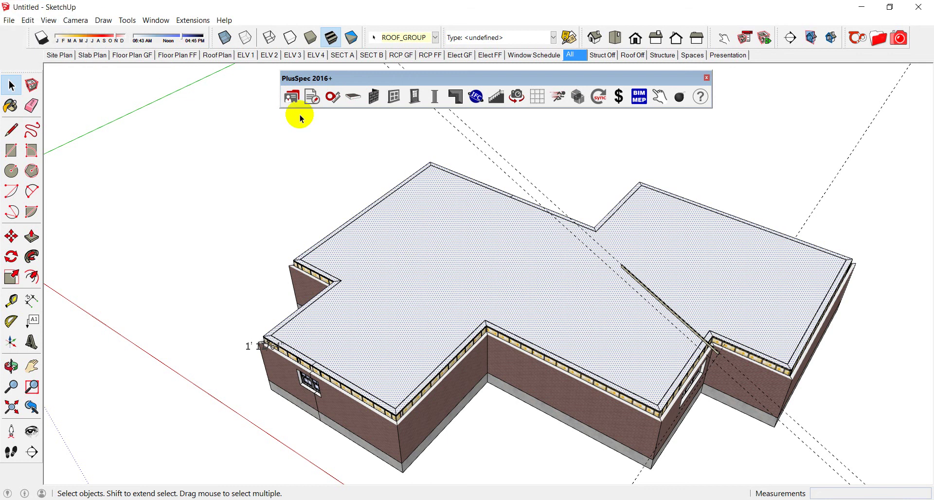
Start PlusSpec ceiling joists with Solid Timber bearers at 24" using 2x4 Lumber Structural, and submit.
click(456, 96)
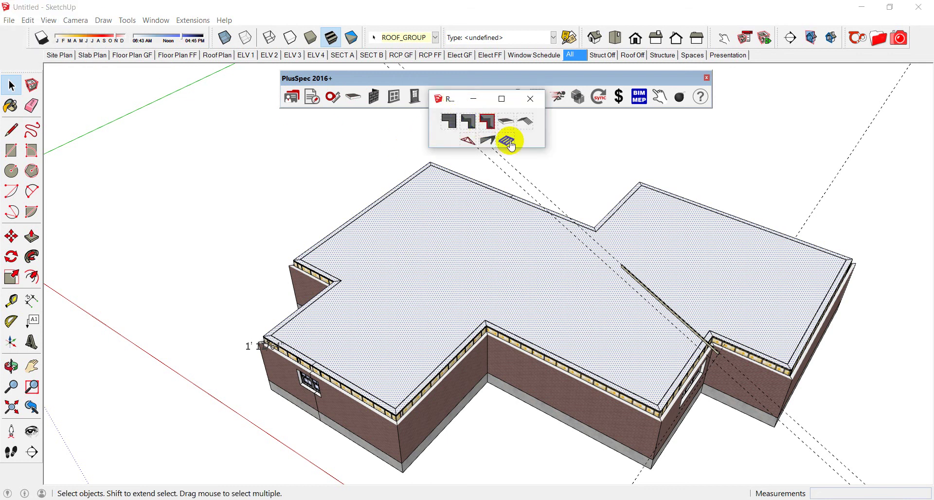
click(511, 144)
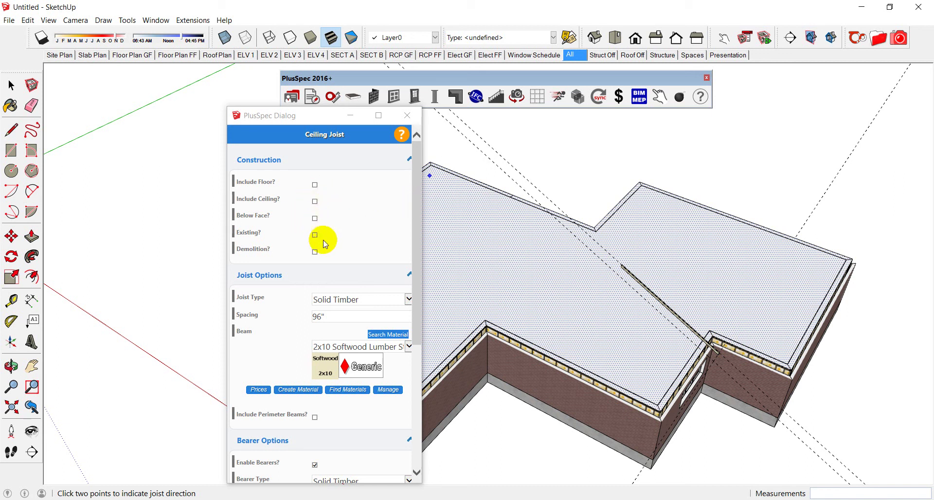
drag(416, 250, 417, 354)
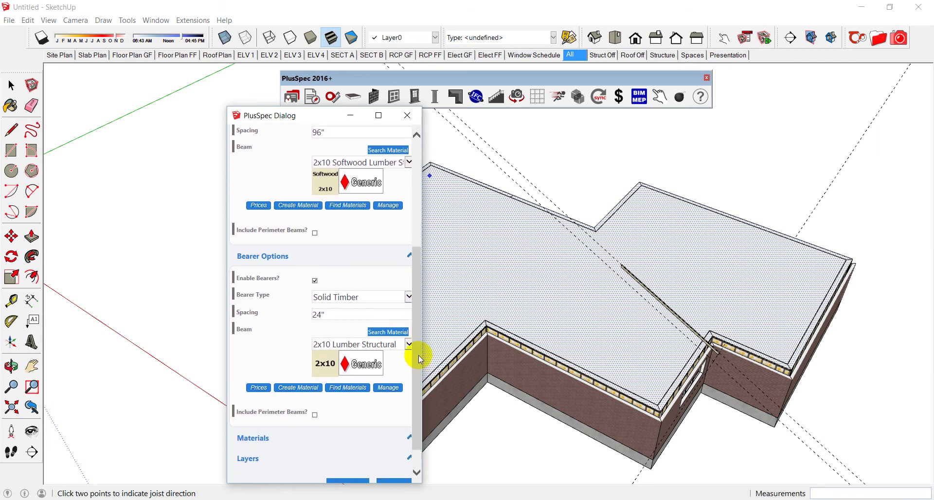
click(374, 345)
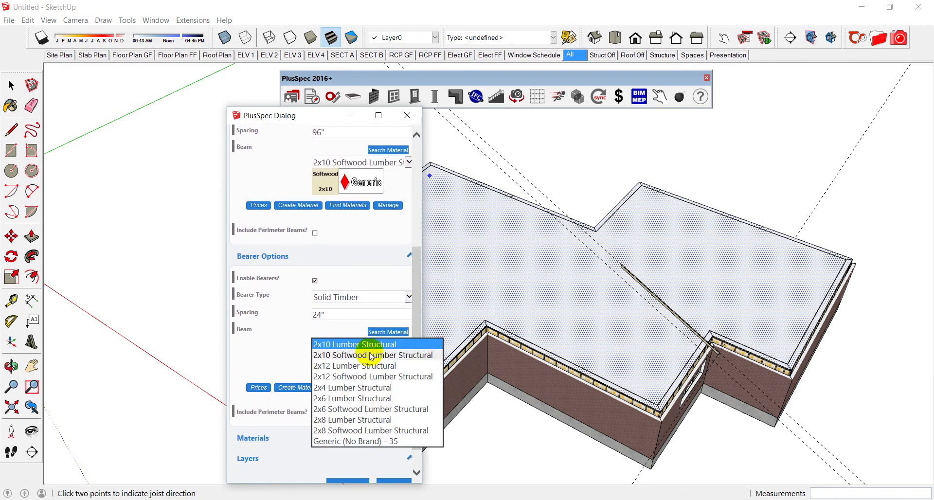
click(358, 387)
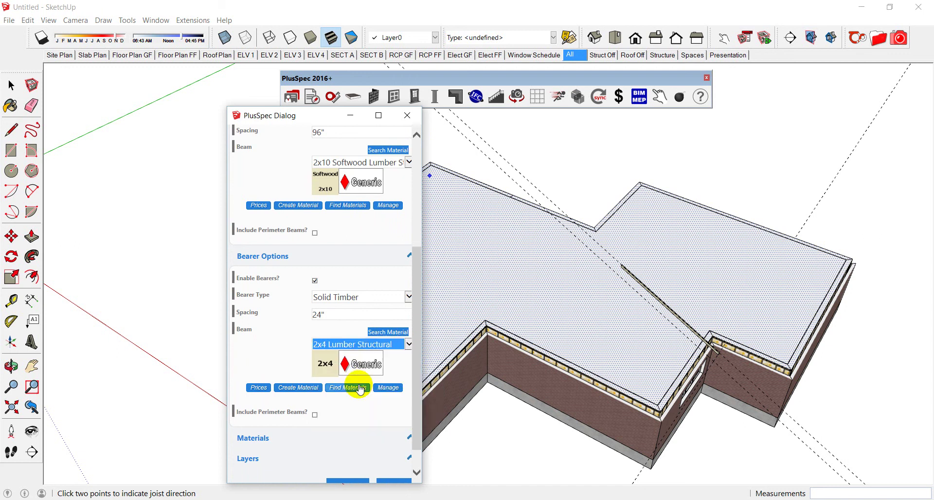
scroll(417, 339, down, 1)
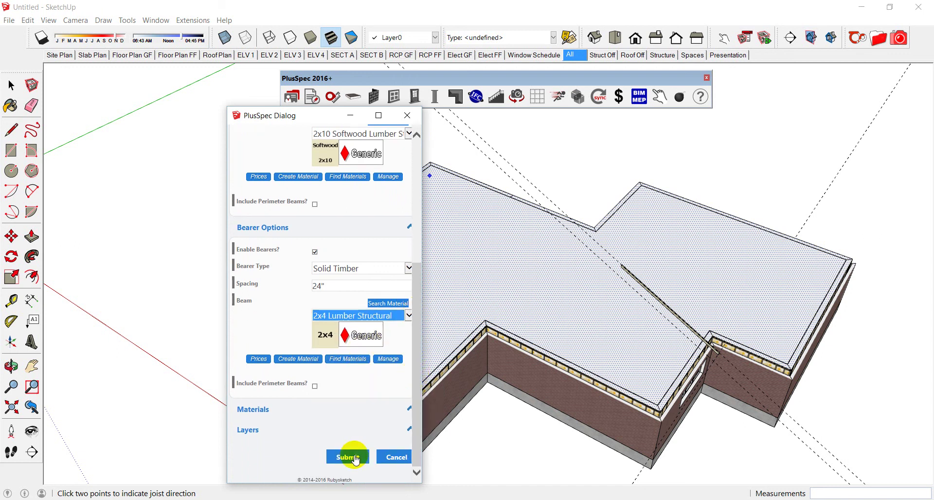
click(354, 457)
Pick two points for the joist direction so ceiling joists fill the house.
click(428, 360)
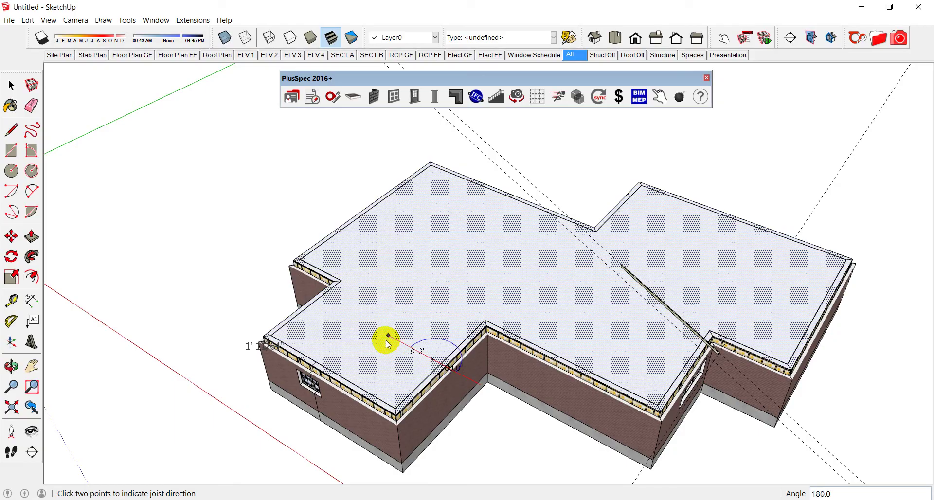
click(386, 343)
scroll(396, 327, up, 8)
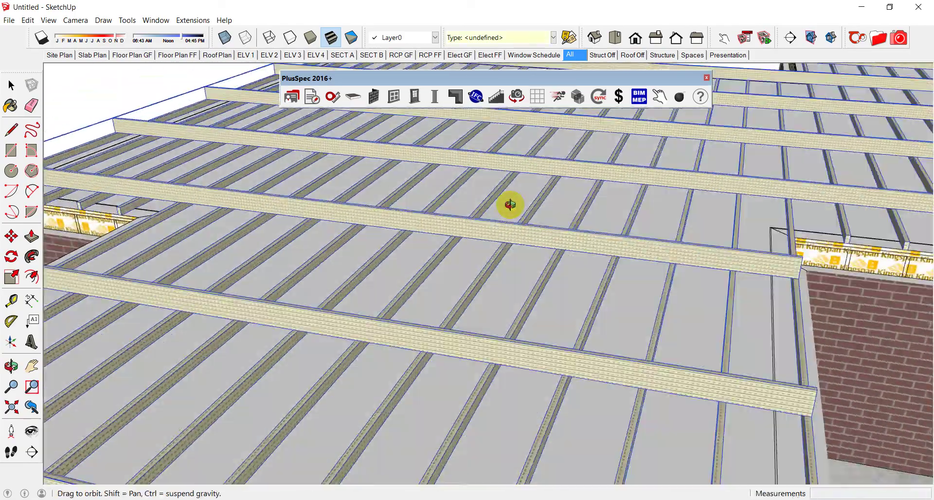
middle_drag(510, 205, 625, 267)
scroll(730, 243, down, 3)
scroll(500, 323, up, 5)
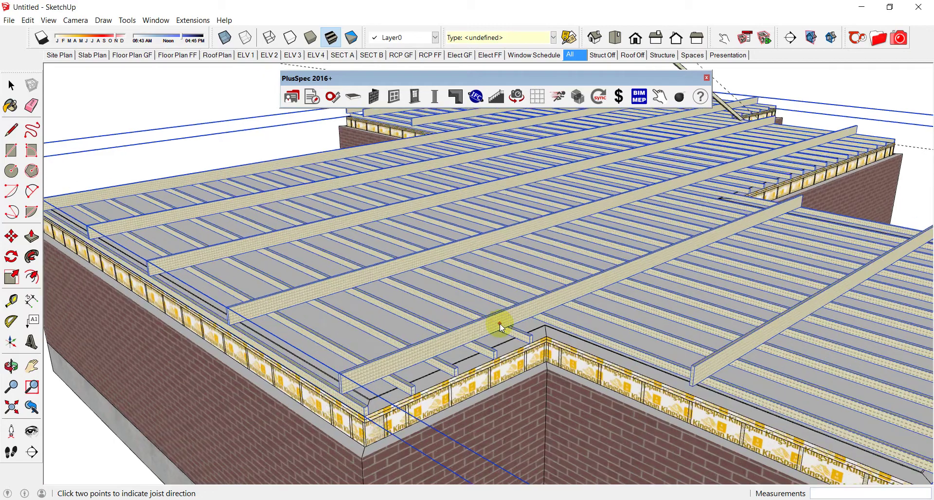
scroll(573, 292, down, 10)
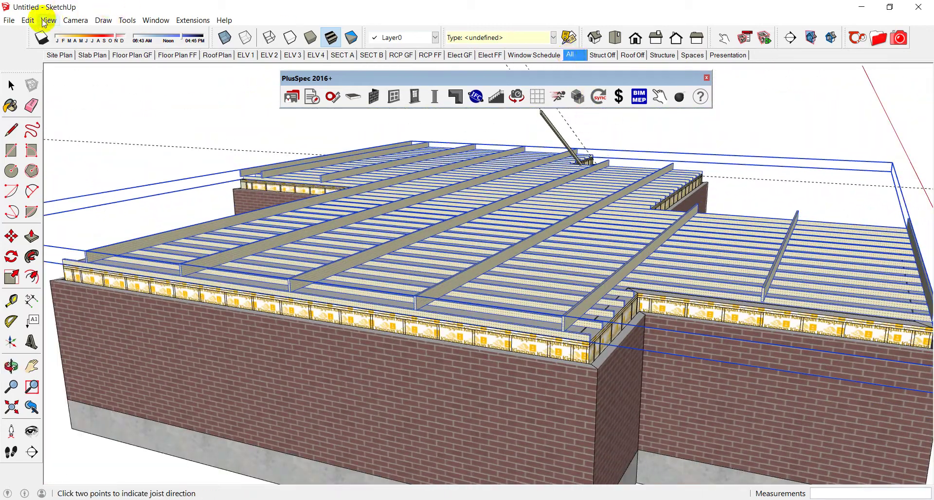
Restore the hidden roof with Edit > Unhide > Last and show the Structure scene.
click(29, 21)
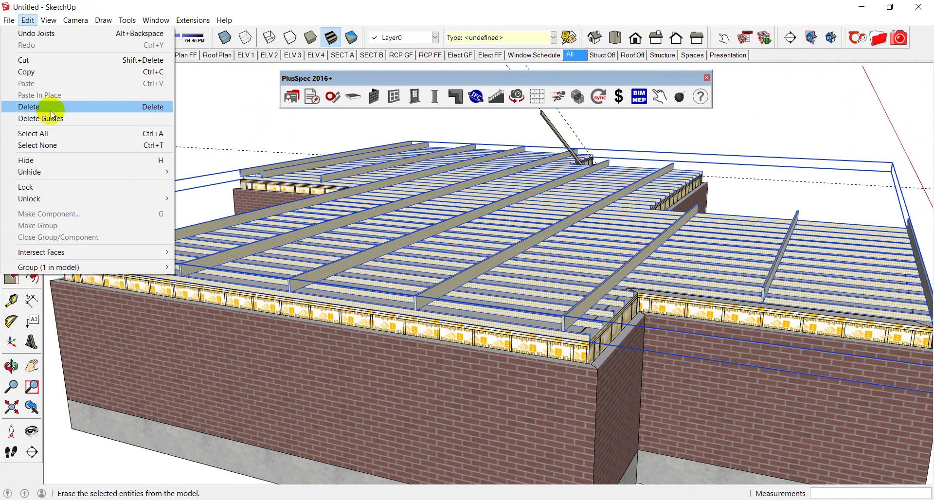
mouse_move(42, 176)
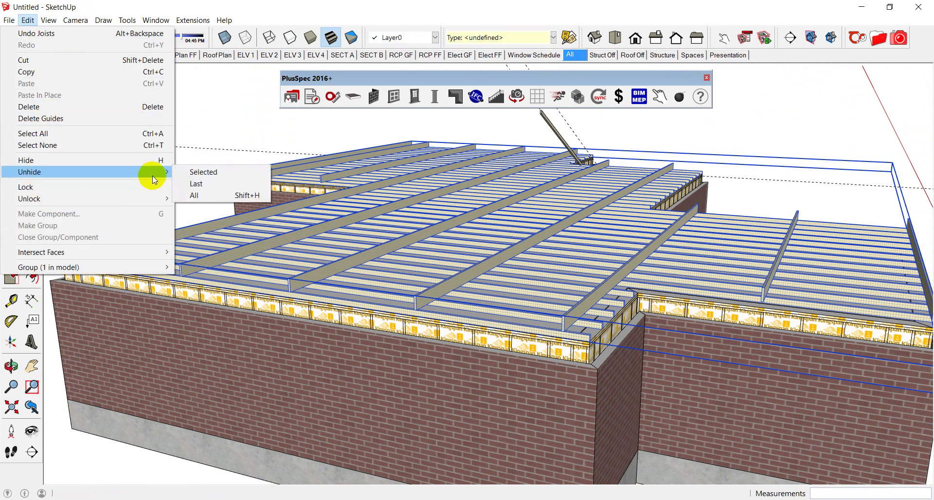
click(194, 184)
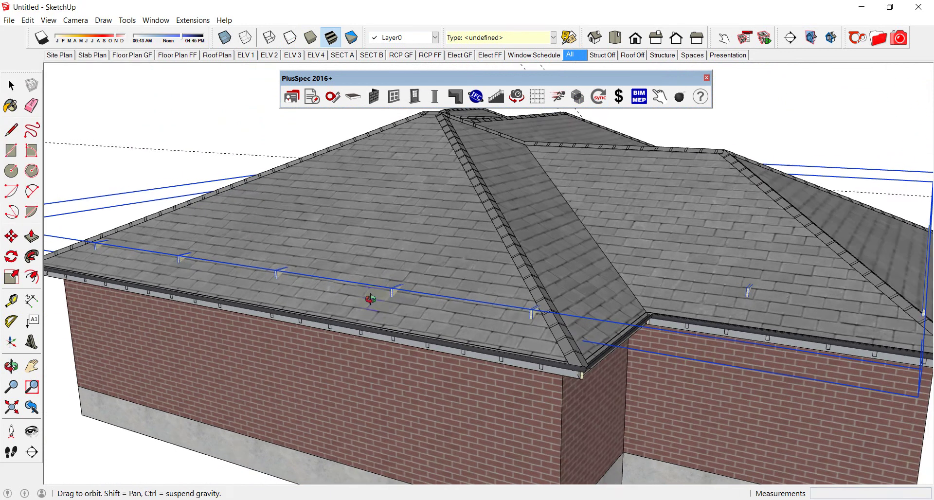
scroll(340, 287, up, 2)
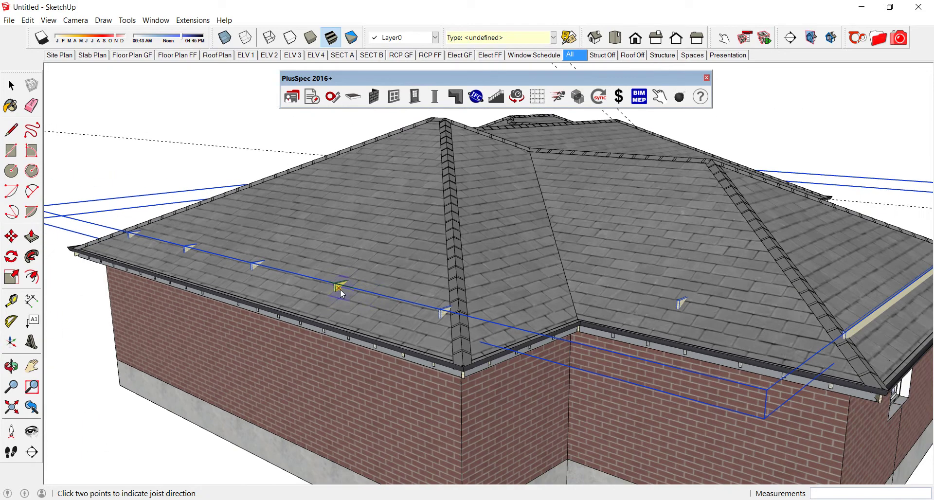
middle_drag(374, 294, 260, 333)
click(661, 55)
Trim the nearest roof beam's end with a diagonal line and push away the triangle.
scroll(264, 329, up, 8)
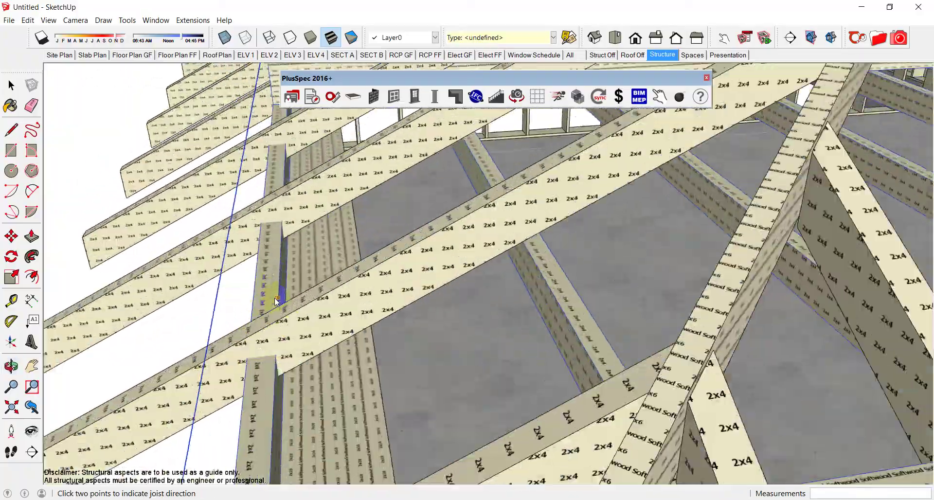
middle_drag(275, 301, 342, 293)
key(space)
scroll(367, 323, up, 5)
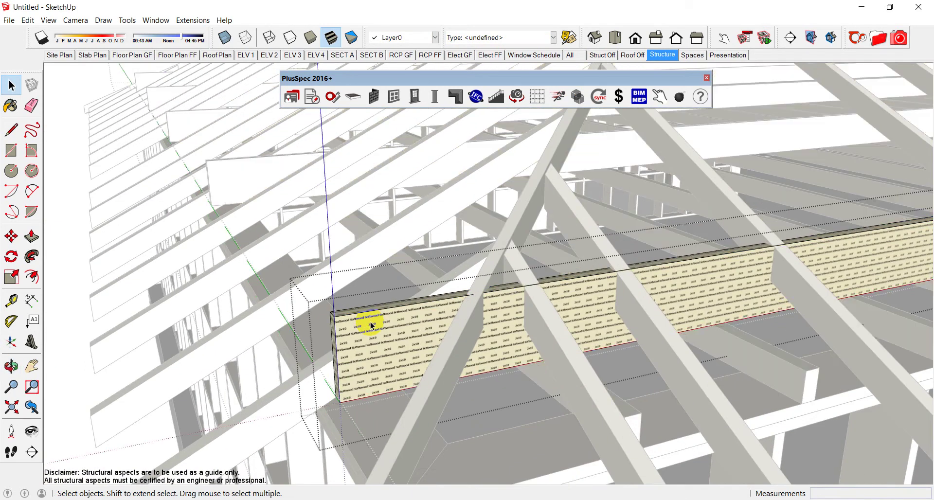
click(370, 325)
key(l)
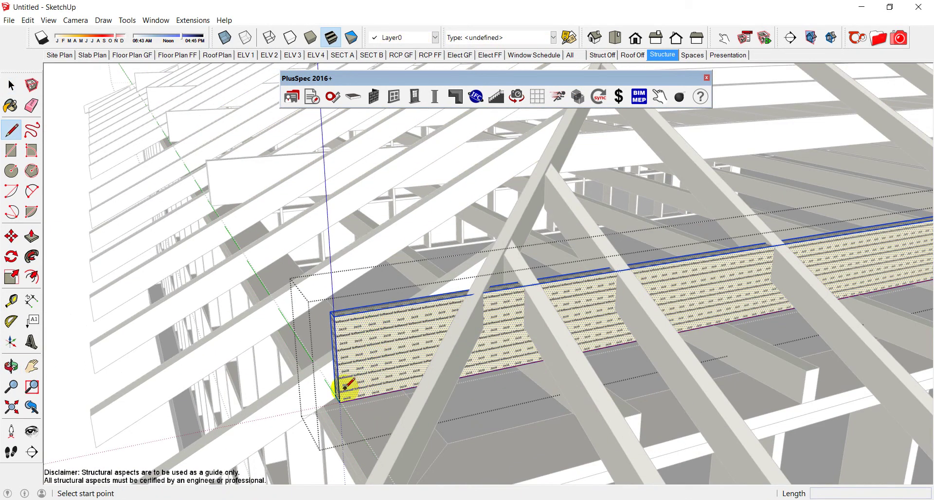
click(340, 401)
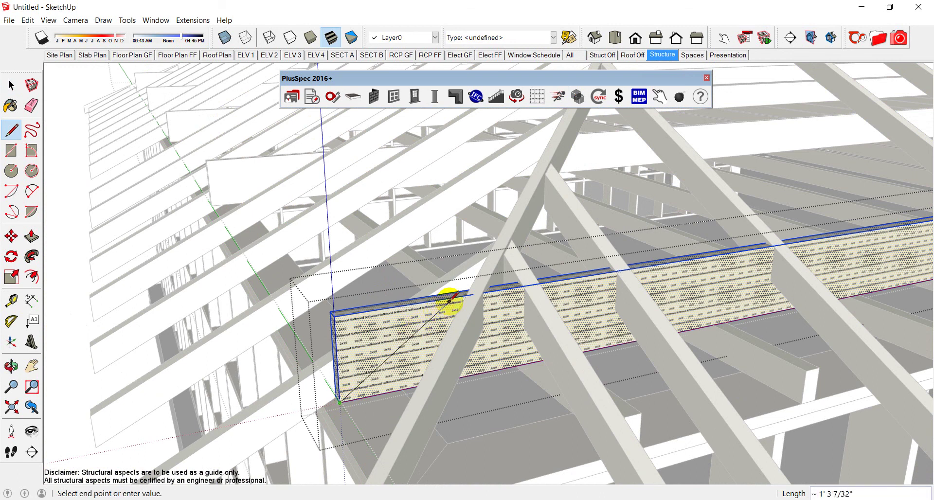
click(474, 293)
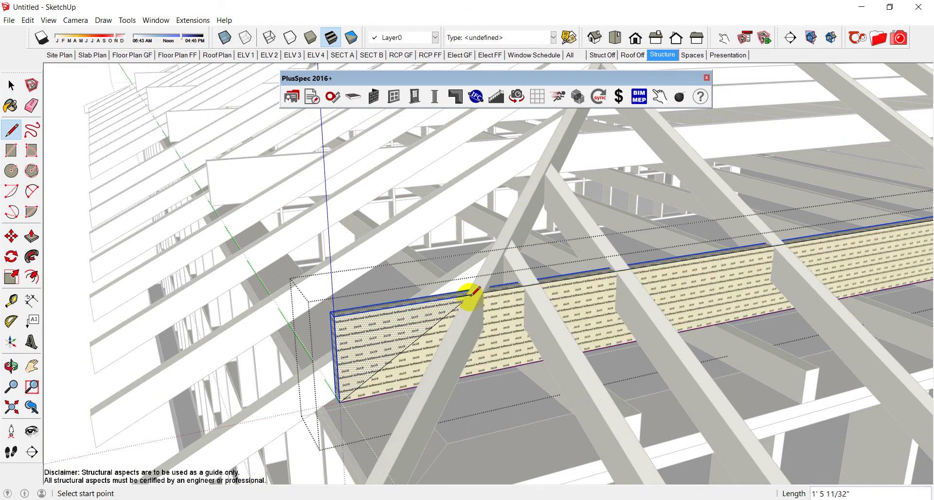
key(space)
key(p)
drag(422, 321, 371, 325)
Exit the beam group and switch to the All scene showing the textured house.
scroll(340, 403, down, 5)
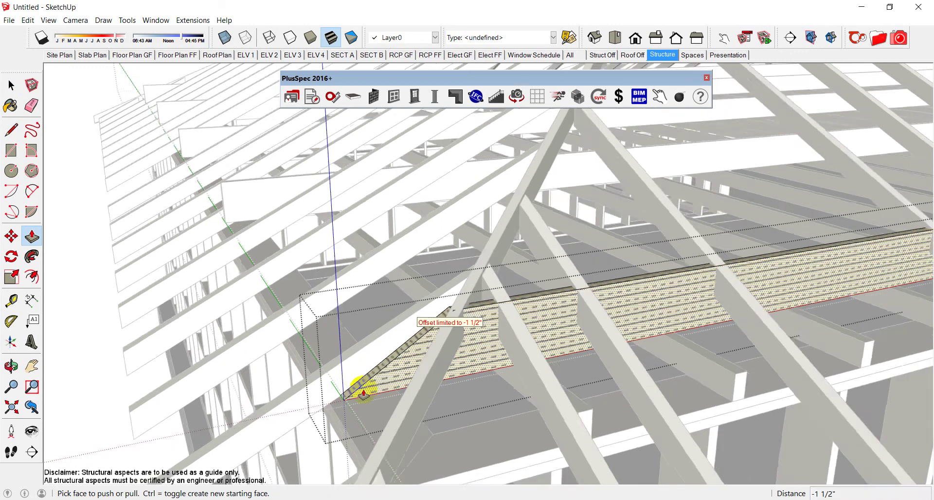
key(space)
click(122, 332)
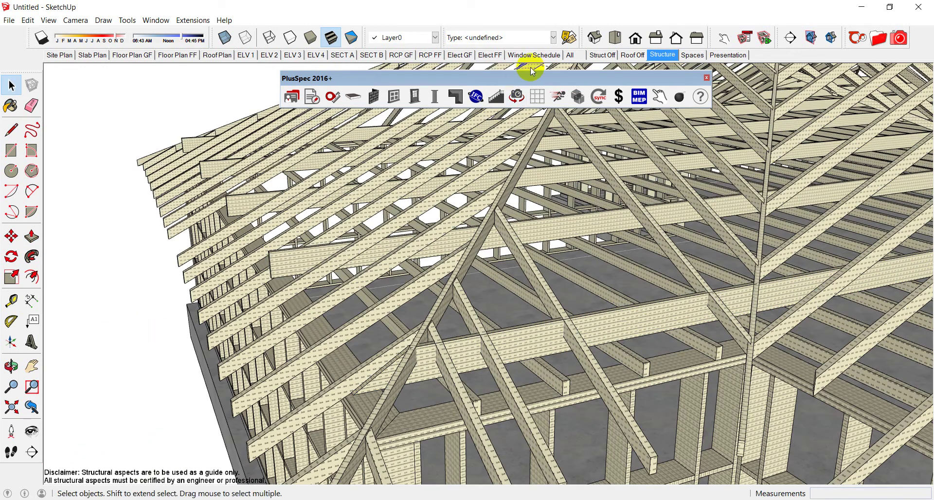
click(573, 55)
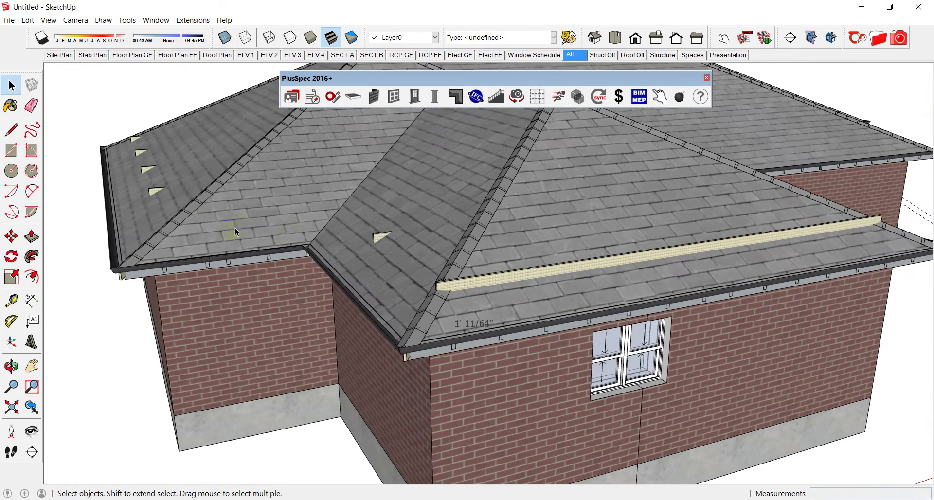
middle_drag(235, 232, 715, 284)
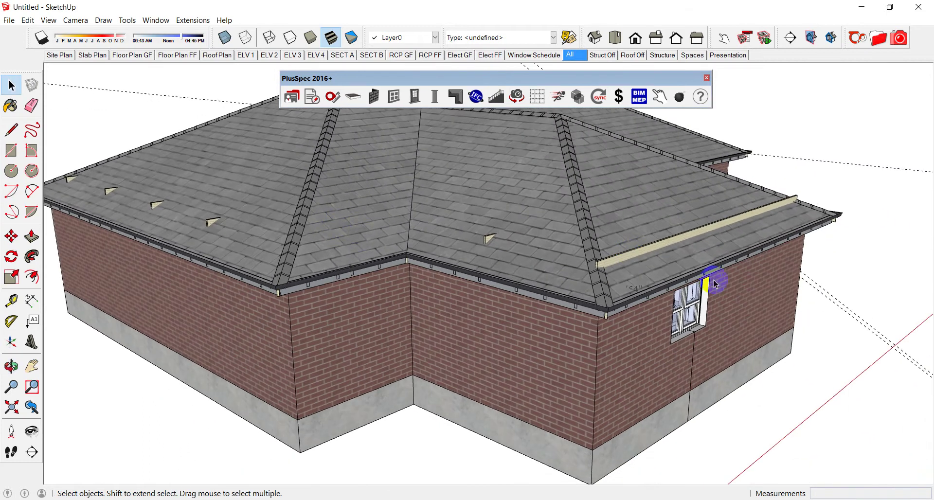
Open the roof beam group to inspect it, then close the group editing.
double_click(634, 257)
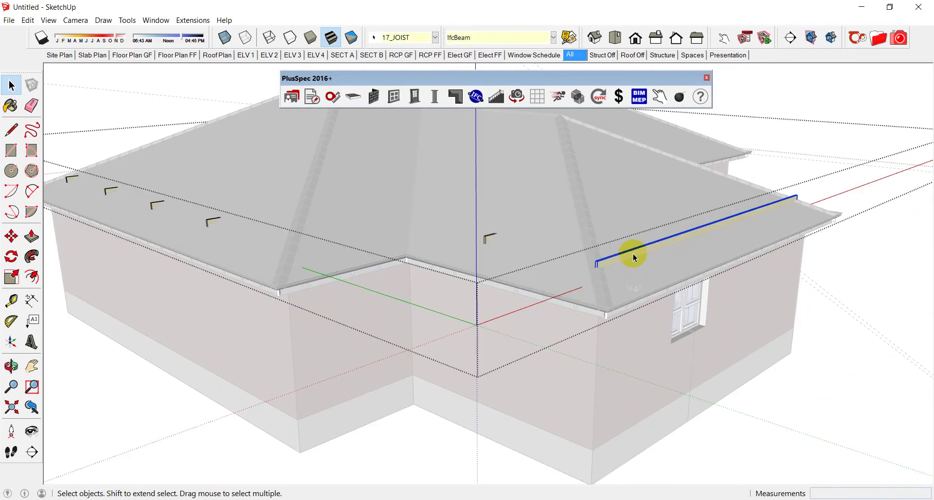
click(611, 256)
middle_drag(611, 256, 560, 326)
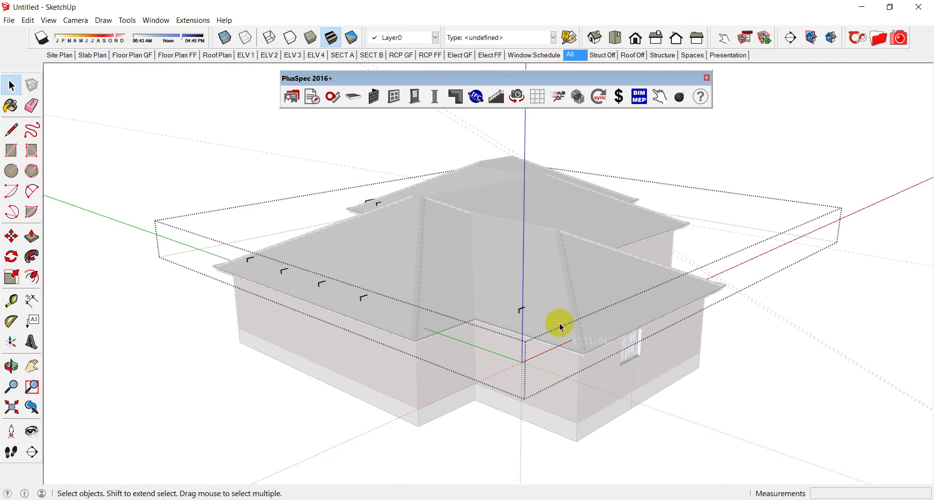
click(786, 148)
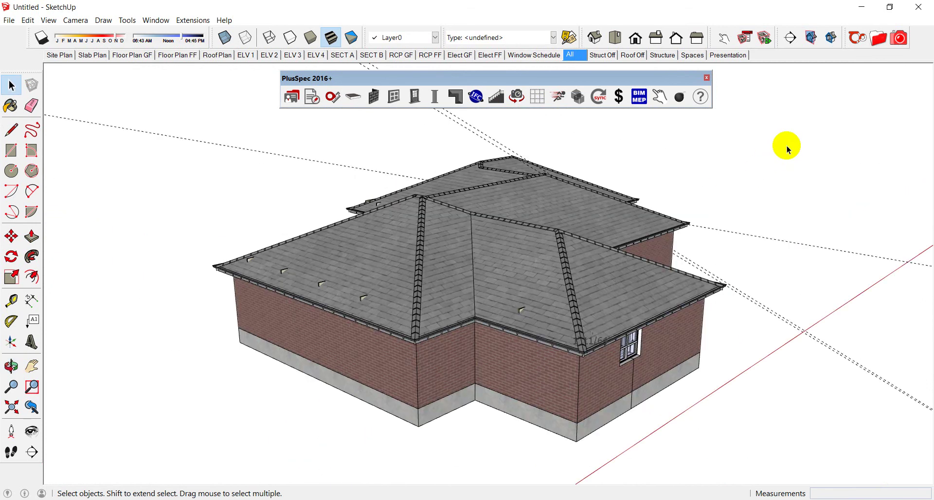
Switch to the Structure scene and orbit around the bare framed house, selecting a front-wall member.
click(660, 57)
middle_drag(524, 276, 654, 287)
middle_drag(359, 270, 579, 291)
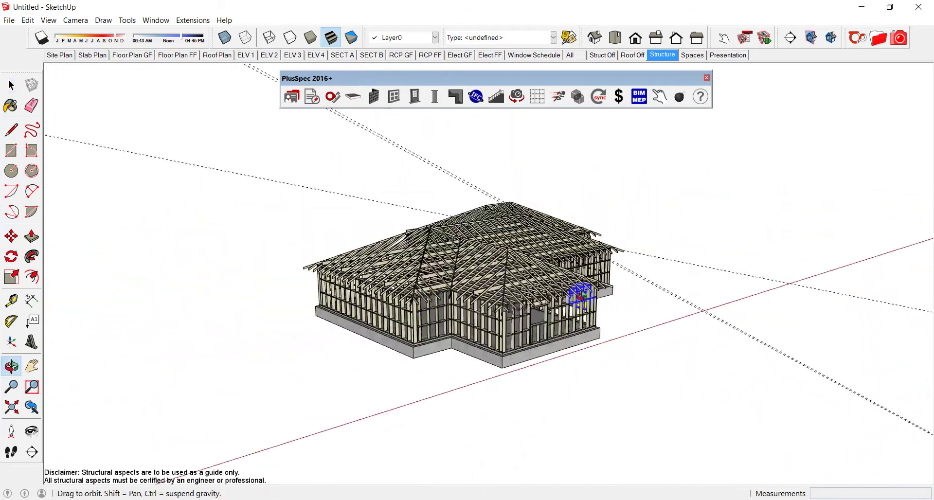
scroll(489, 316, down, 3)
key(space)
click(467, 332)
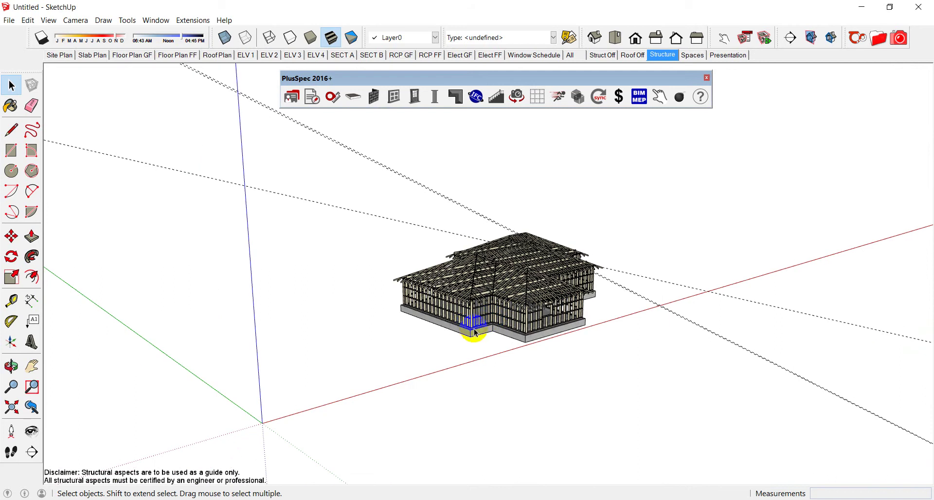
scroll(486, 330, up, 10)
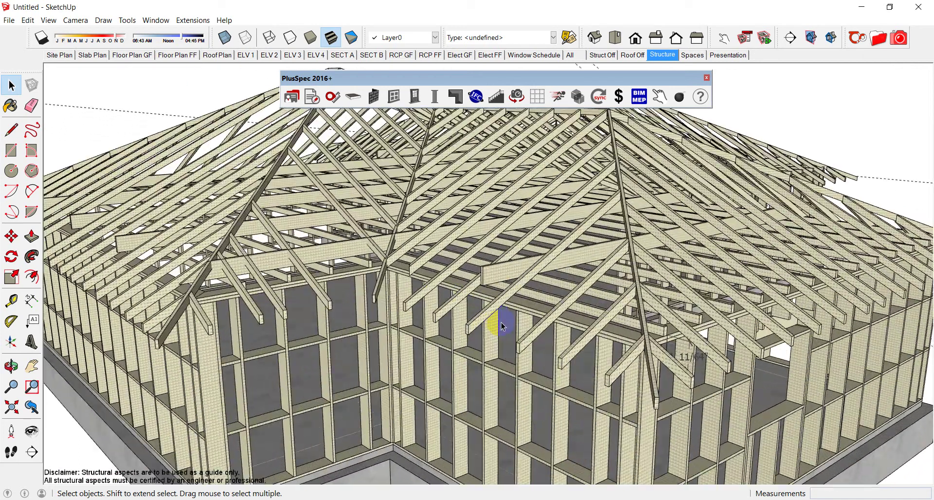
scroll(503, 326, down, 5)
middle_drag(491, 294, 493, 316)
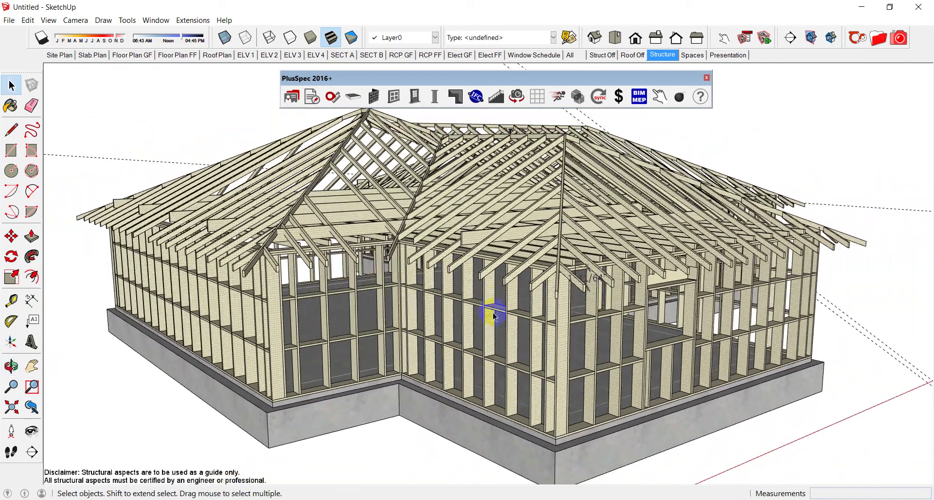